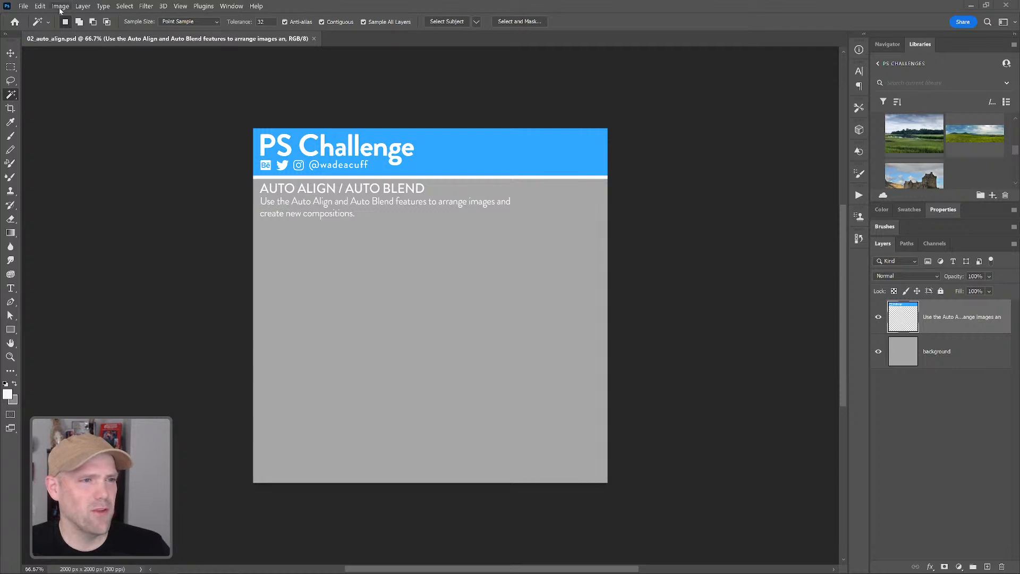
left_click(40, 6)
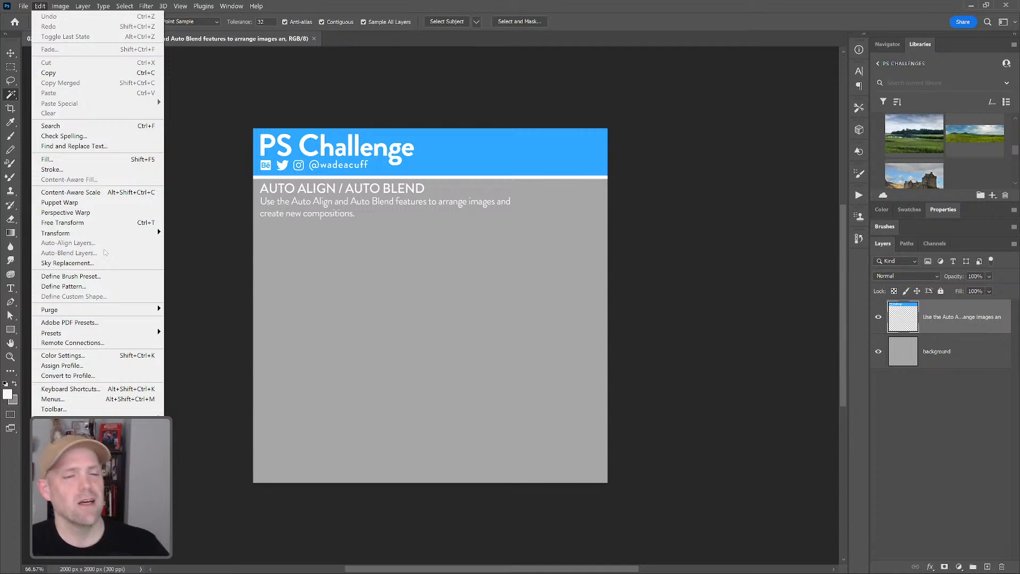
left_click(503, 261)
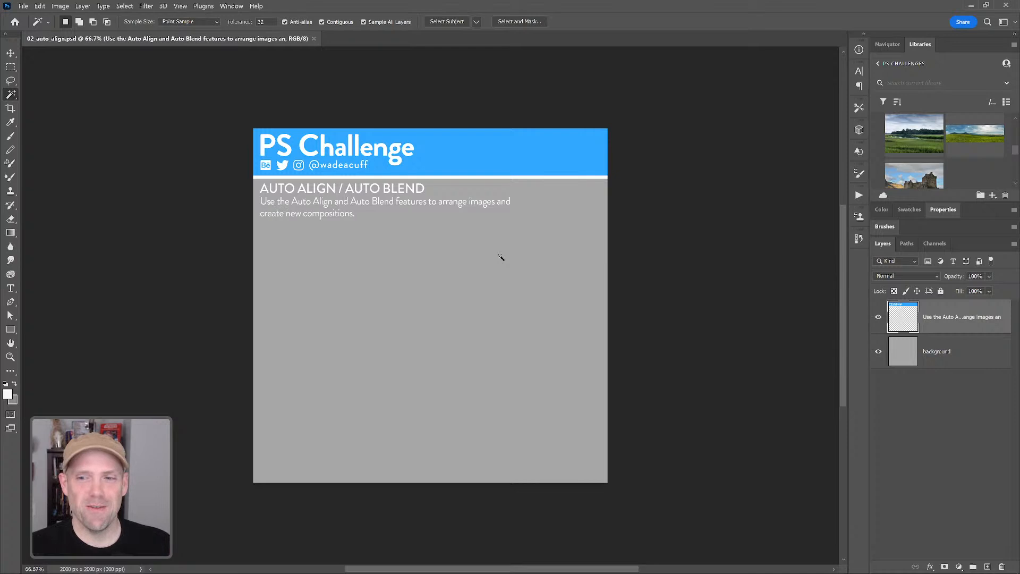
left_click(919, 407)
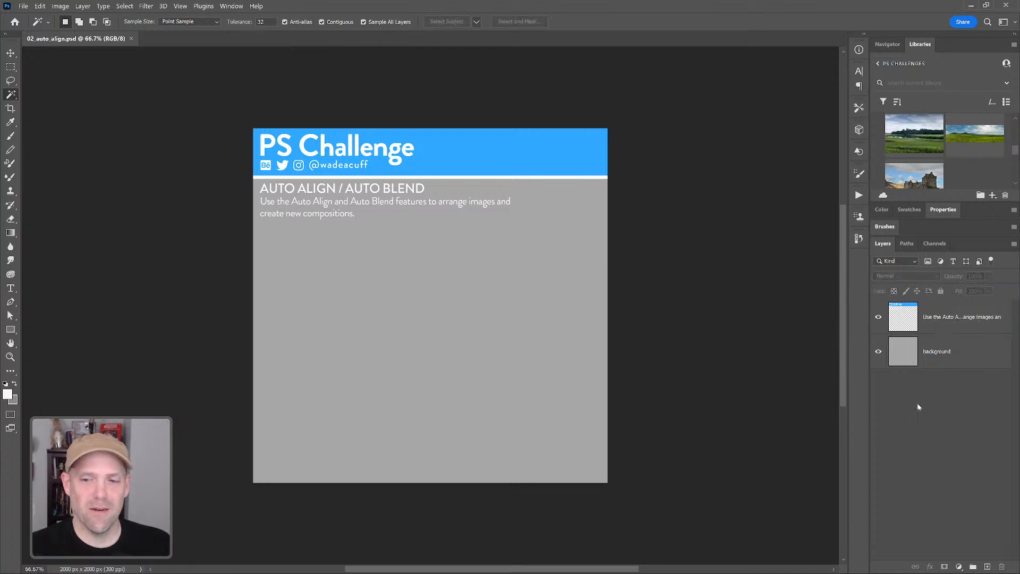
Step: Create a new document from the recent 10 x 7 in at 300 ppi preset
left_click(21, 6)
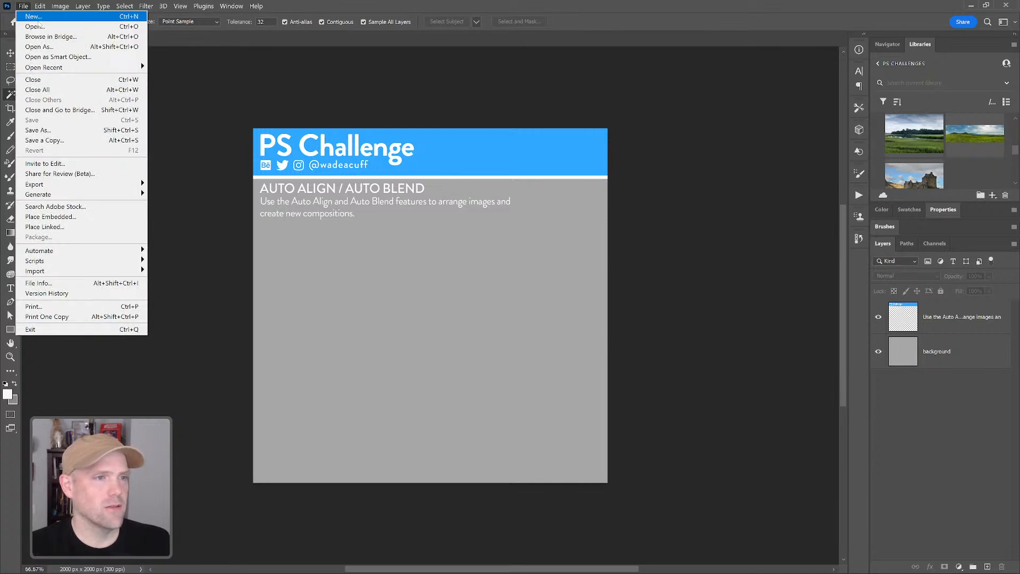
left_click(35, 18)
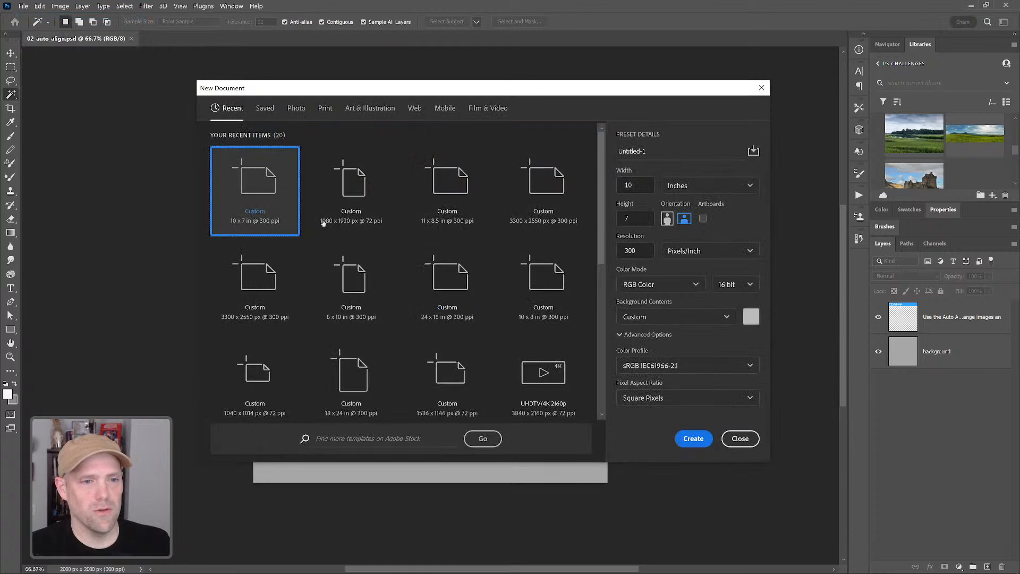
left_click(269, 210)
left_click(693, 438)
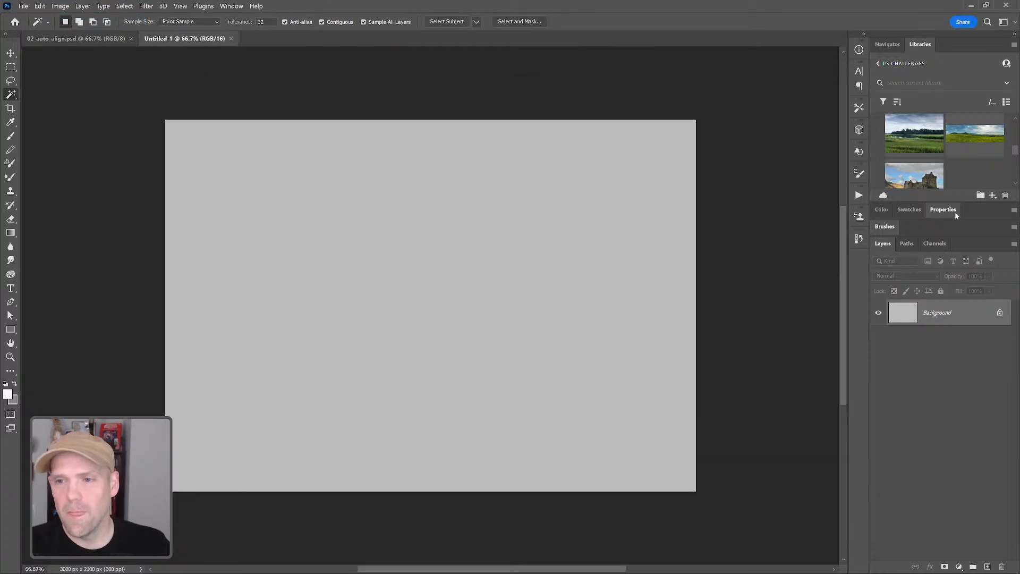
Step: Place the mountain panorama photo from the PS Challenges library on the canvas and enlarge it to about 24%
mouse_move(934, 133)
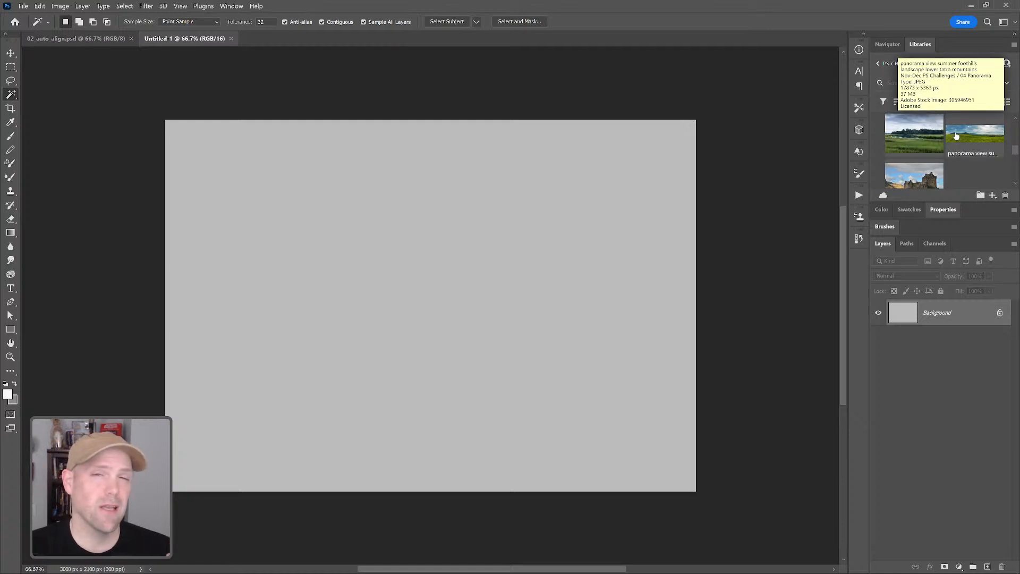
left_click_drag(971, 130, 541, 233)
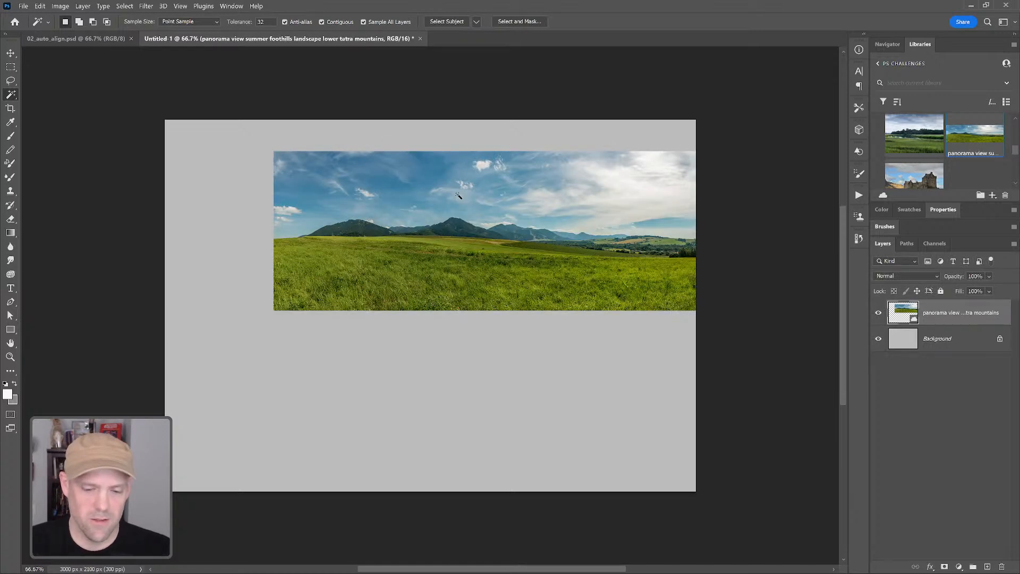
key("ctrl+t")
left_click_drag(275, 308, 31, 382)
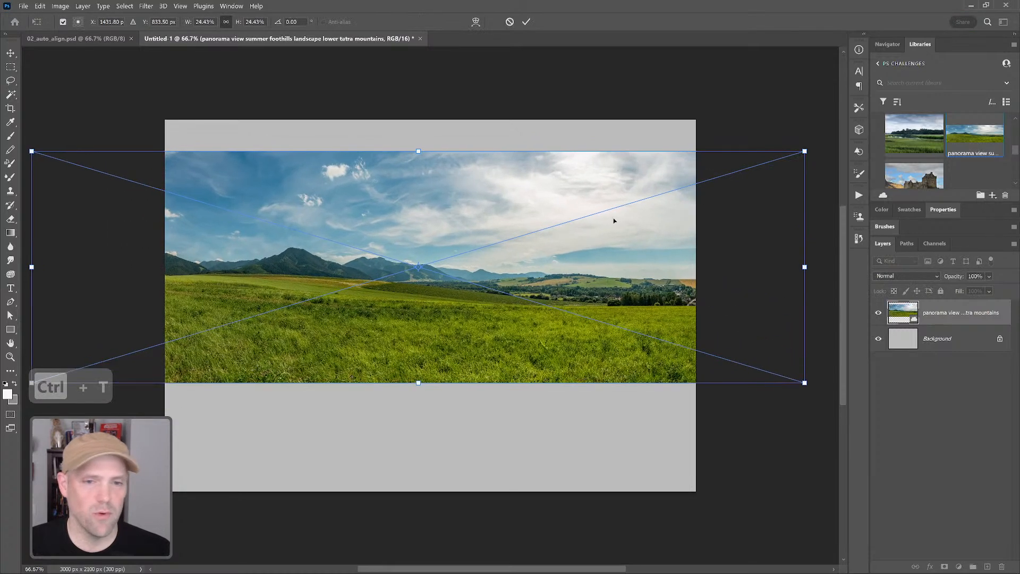
Step: Scale the panorama proportionally to about 42% and position it so it covers the whole canvas
left_click_drag(418, 383, 408, 460)
key("ctrl+z")
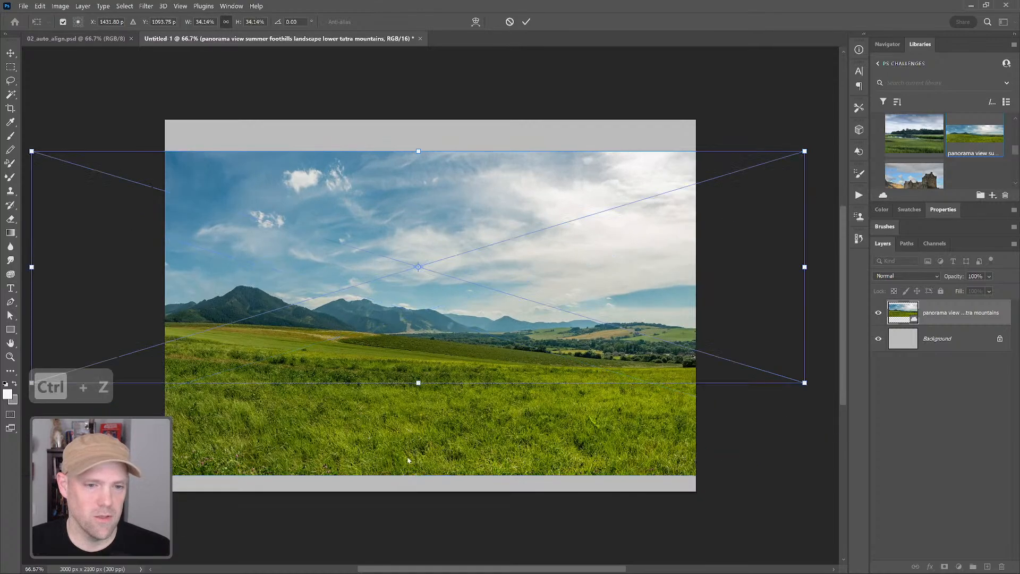
left_click_drag(418, 382, 418, 525)
left_click_drag(460, 455, 471, 405)
left_click_drag(429, 476, 429, 500)
left_click_drag(582, 405, 475, 401)
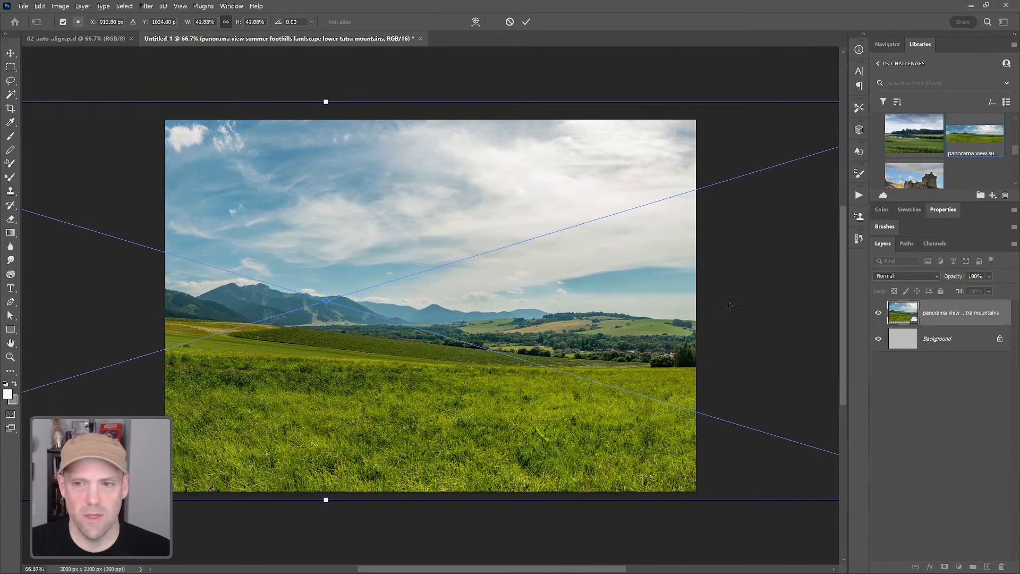
key("Return")
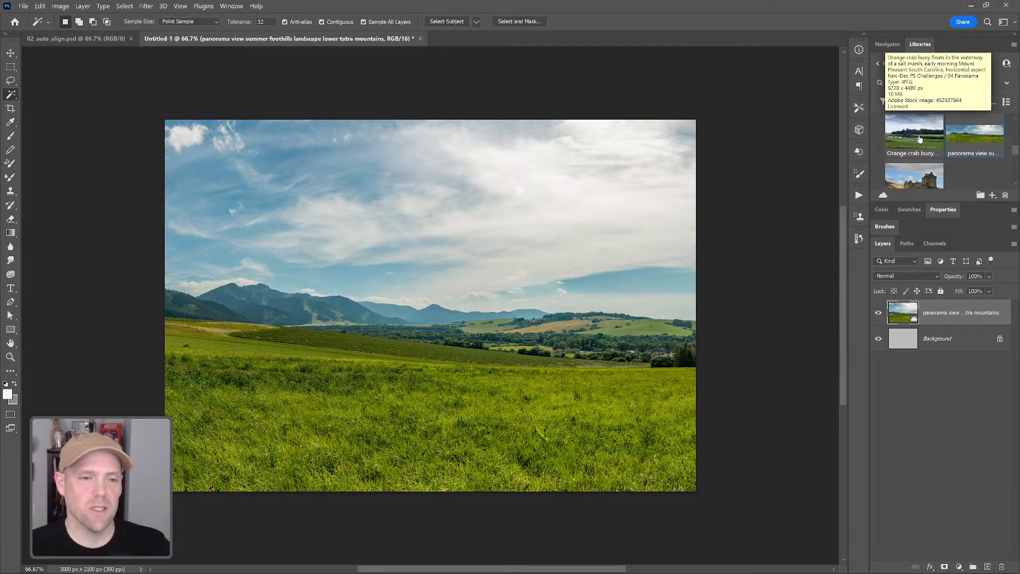
Step: Place the salt marsh photo from the library above the panorama, enlarging it to span the canvas width and reach the bottom edge
left_click_drag(920, 139, 505, 307)
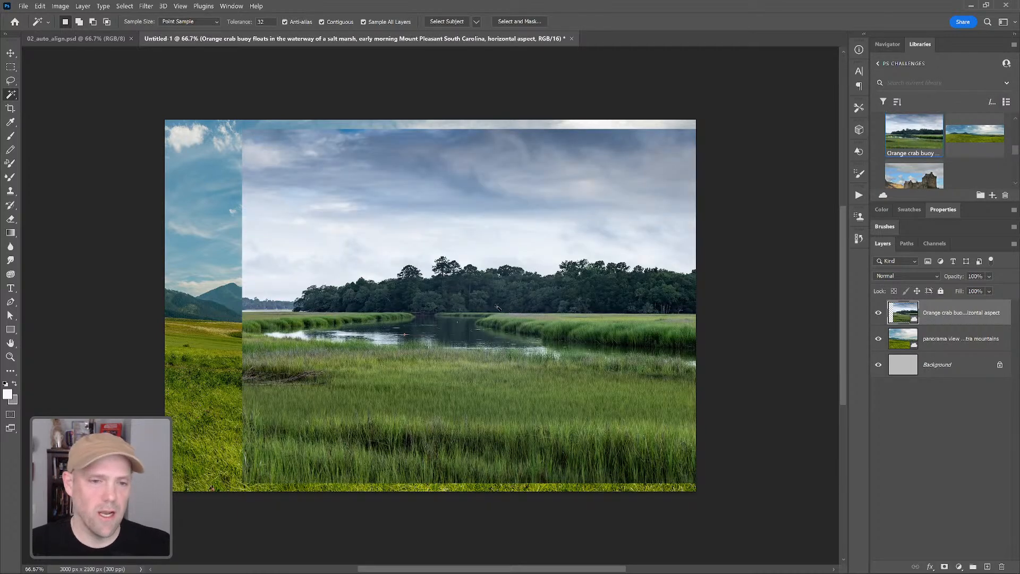
key("ctrl+t")
left_click_drag(338, 238, 248, 263)
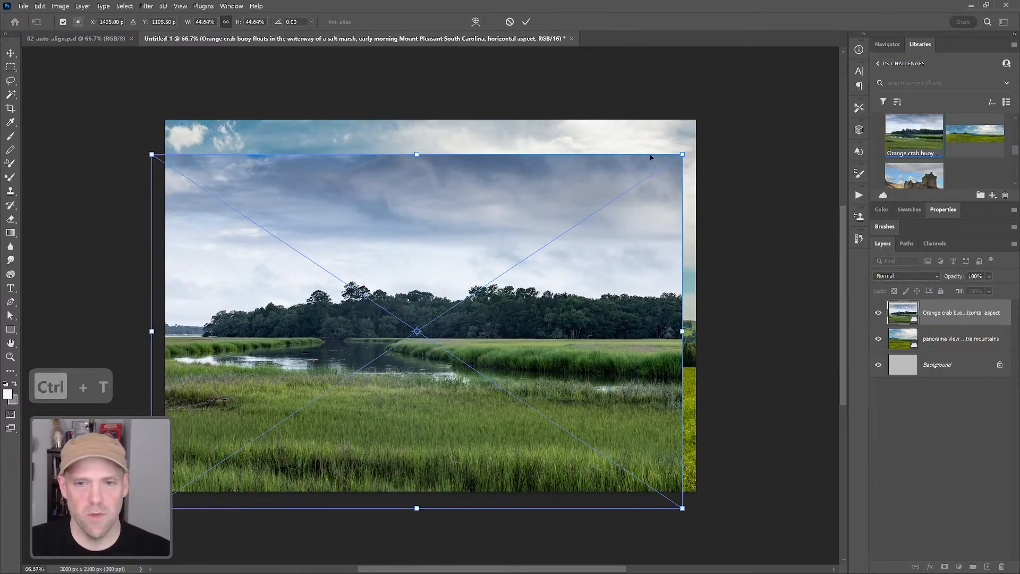
left_click_drag(684, 154, 724, 128)
left_click_drag(556, 214, 562, 253)
key("Return")
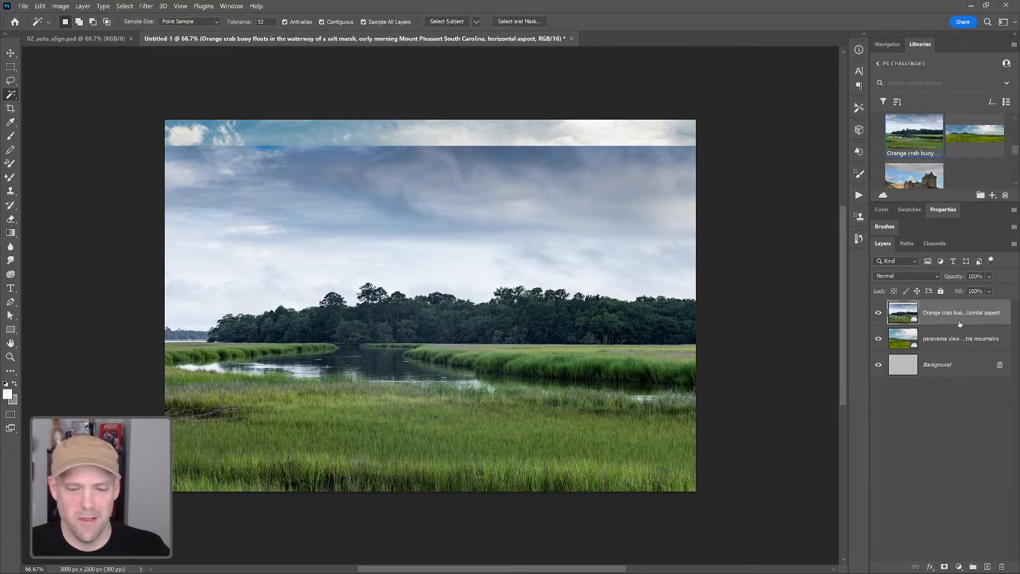
Step: Rasterize the salt marsh and panorama smart object layers together
left_click(961, 340, "shift")
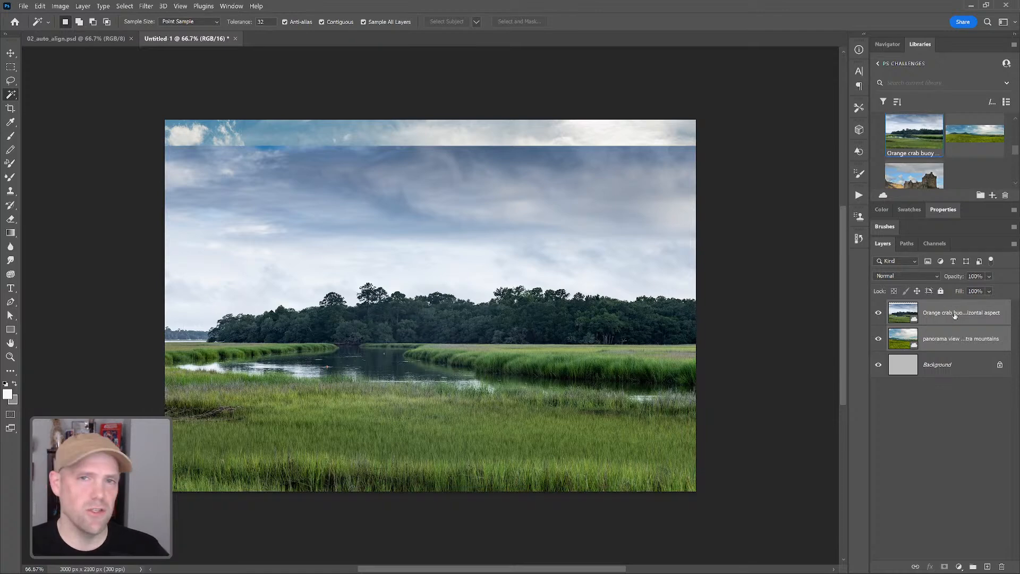
right_click(955, 316)
left_click(930, 313)
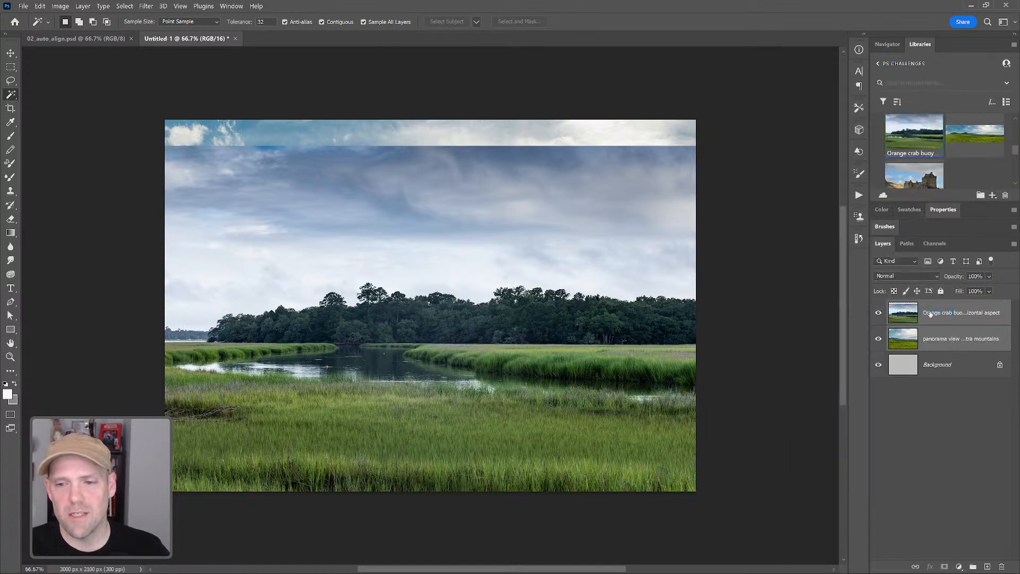
right_click(959, 314)
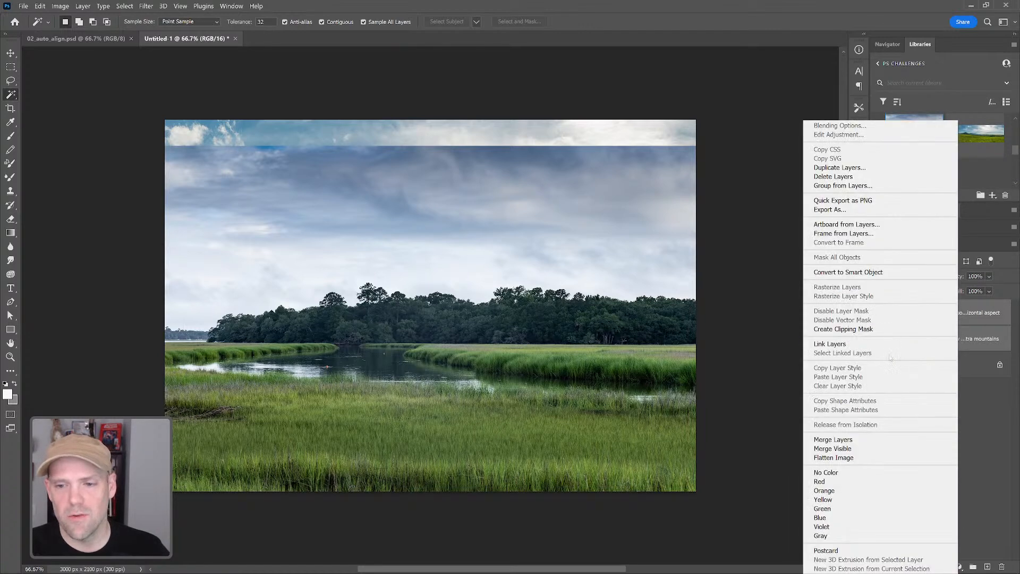
left_click(989, 450)
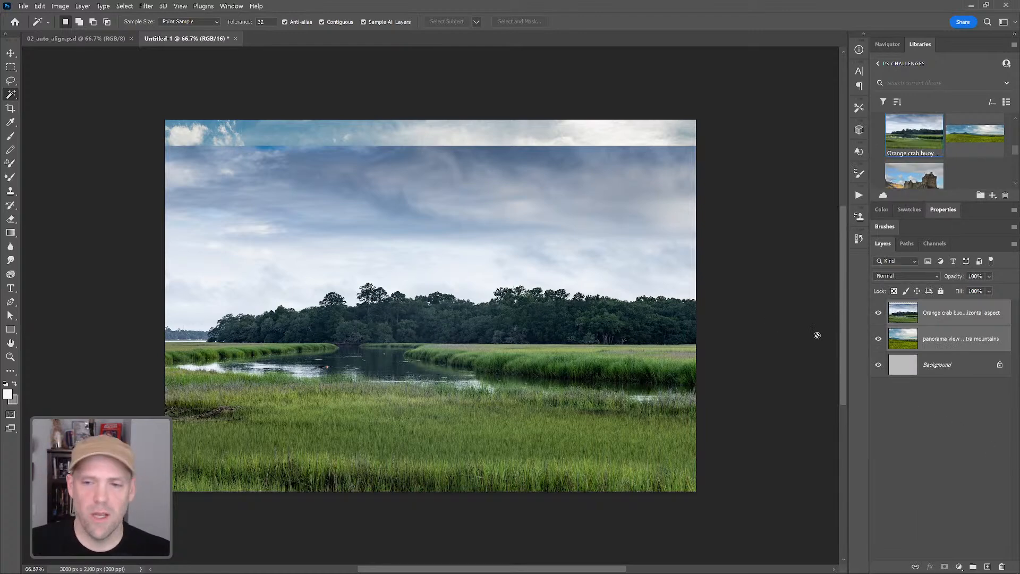
Step: Show the panorama without the marsh layer and marquee-select its sky, mountains and upper strip of field across the full width
left_click(878, 339)
left_click(878, 313)
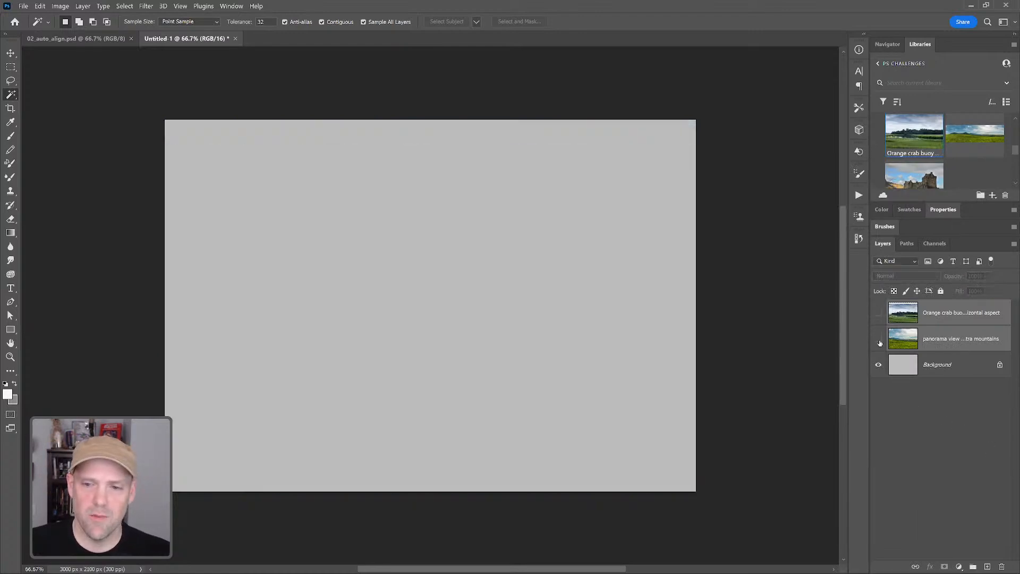
left_click(878, 339)
key("m")
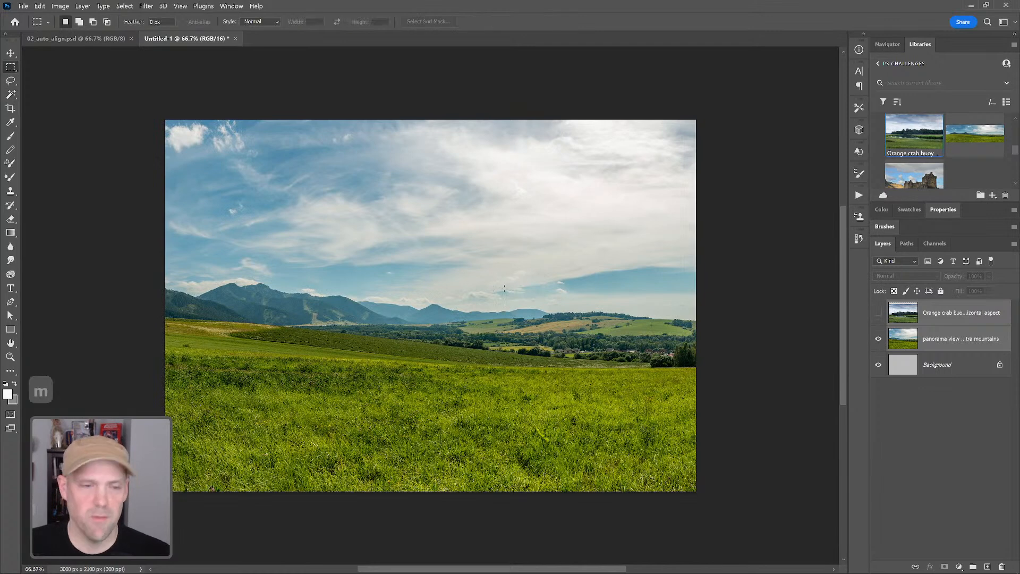
left_click_drag(165, 120, 720, 370)
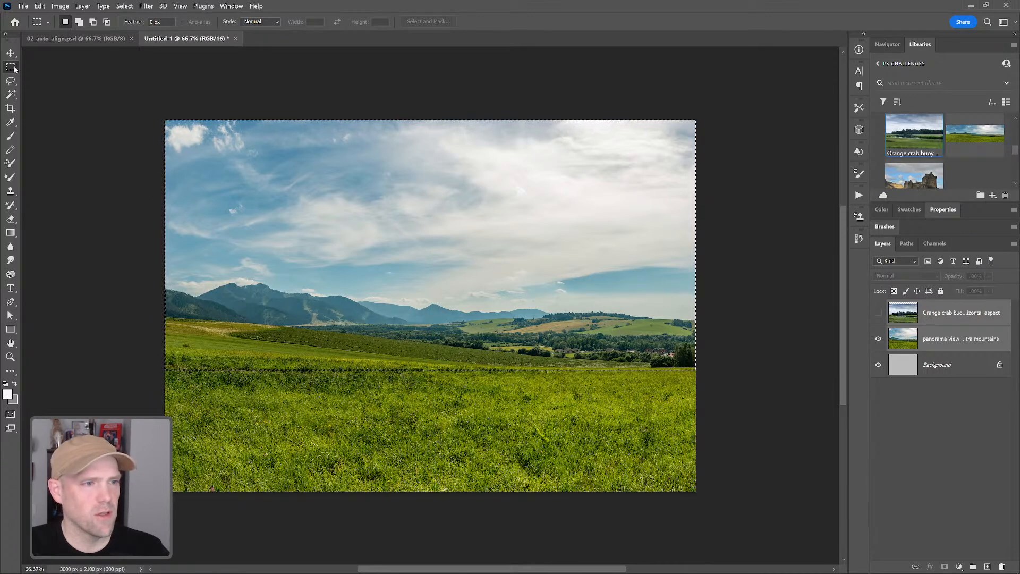
left_click(97, 101)
left_click_drag(310, 168, 626, 369)
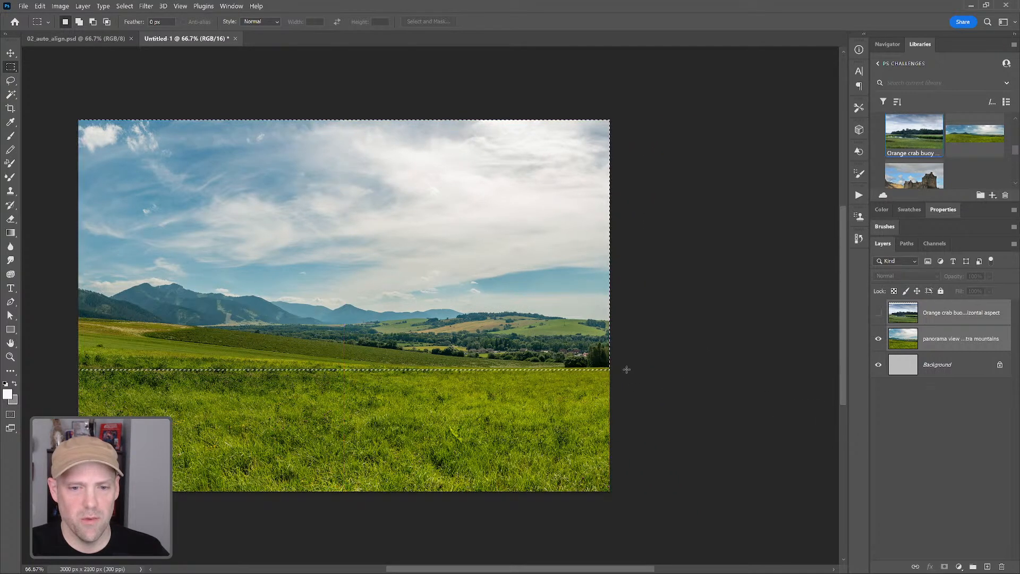
left_click_drag(397, 323, 533, 310)
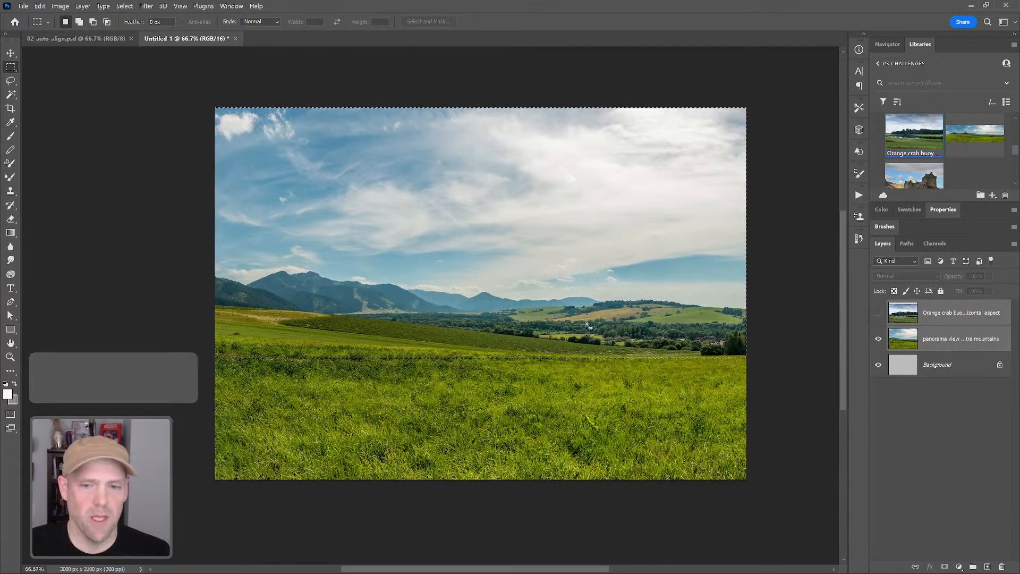
Step: Add a Reveal Selection layer mask to the panorama layer
left_click(946, 336)
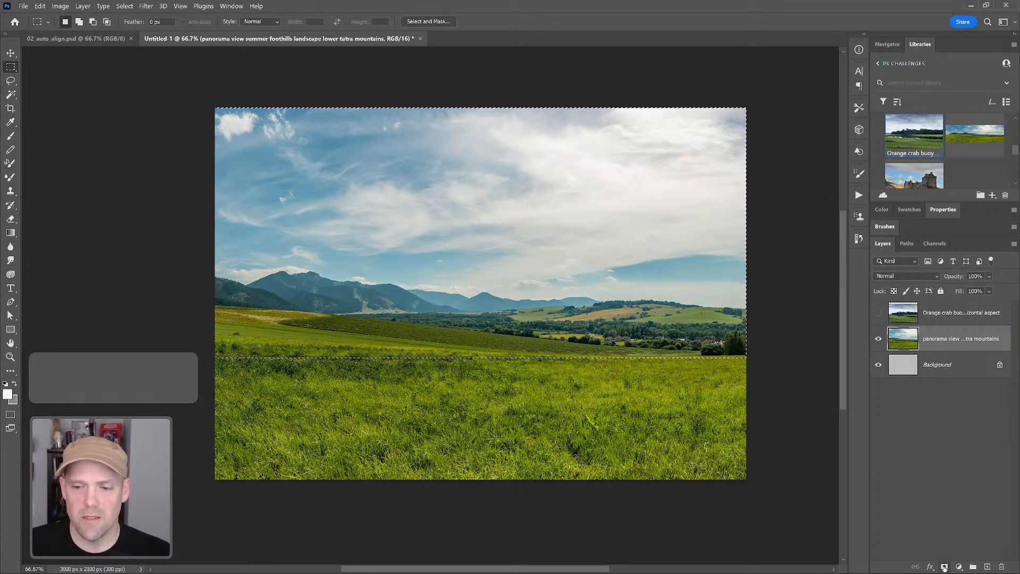
left_click(83, 6)
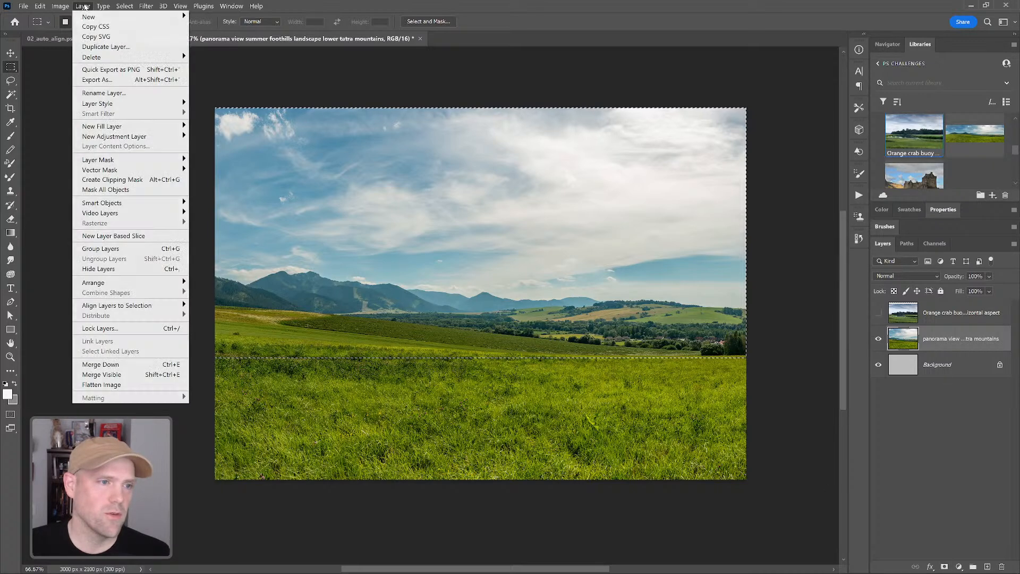
mouse_move(148, 162)
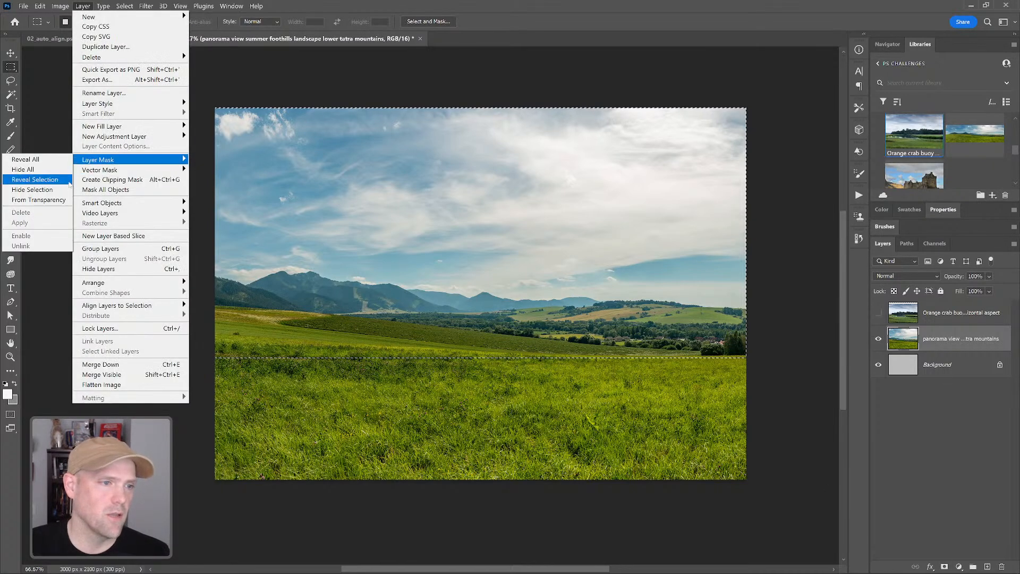
left_click(56, 184)
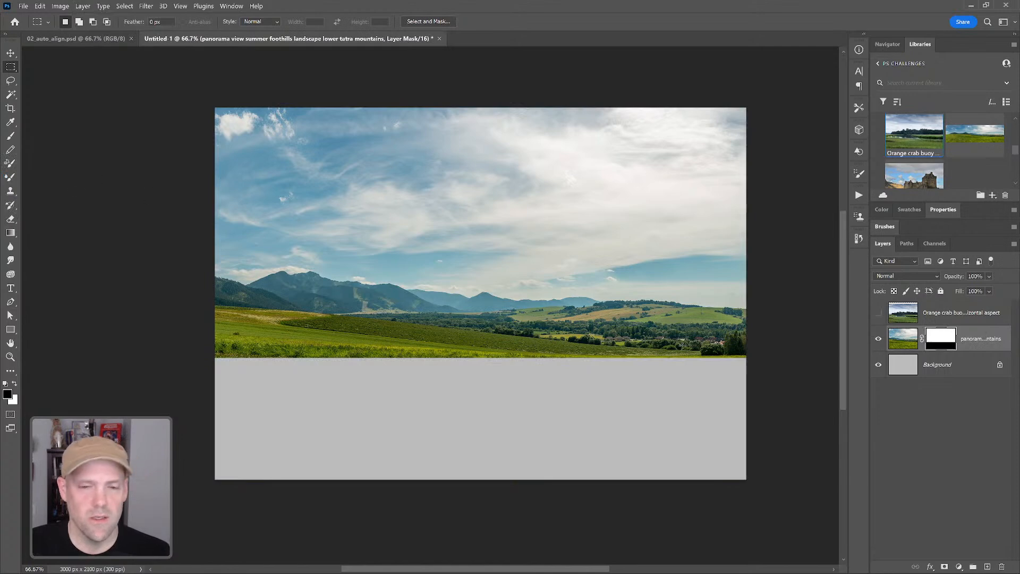
Step: Hide the panorama, show the salt marsh layer and move it below the panorama in the layer stack
left_click(878, 341)
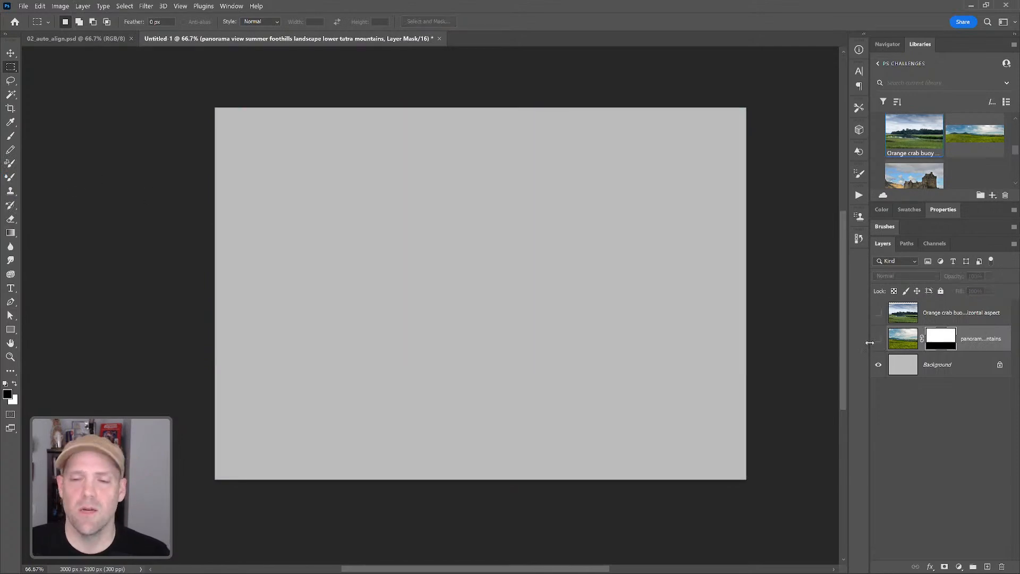
left_click(879, 312)
left_click_drag(943, 313, 945, 359)
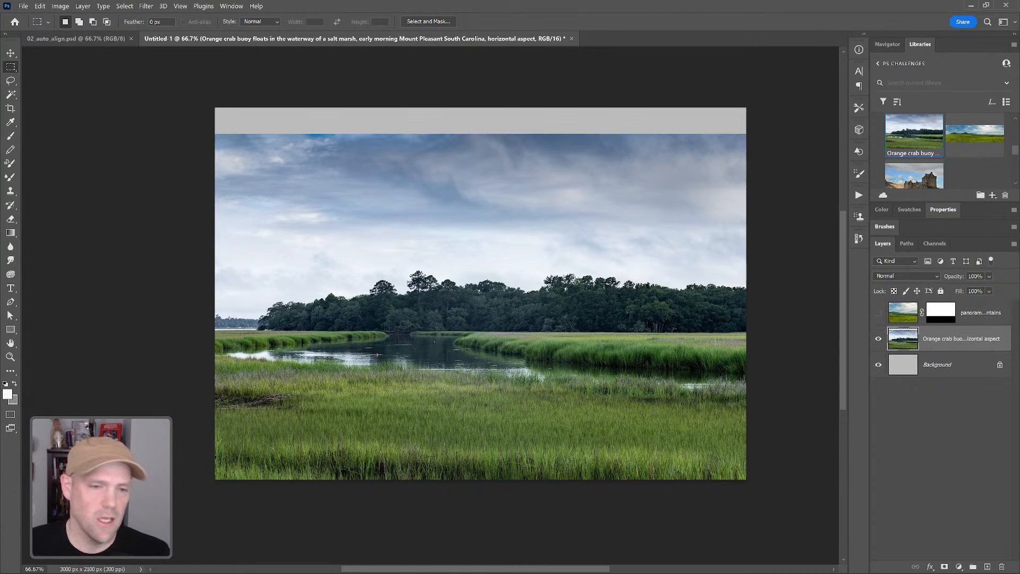
Step: Select the salt marsh from just below the tree line to the bottom edge and mask the layer to that area
left_click_drag(746, 333, 172, 502)
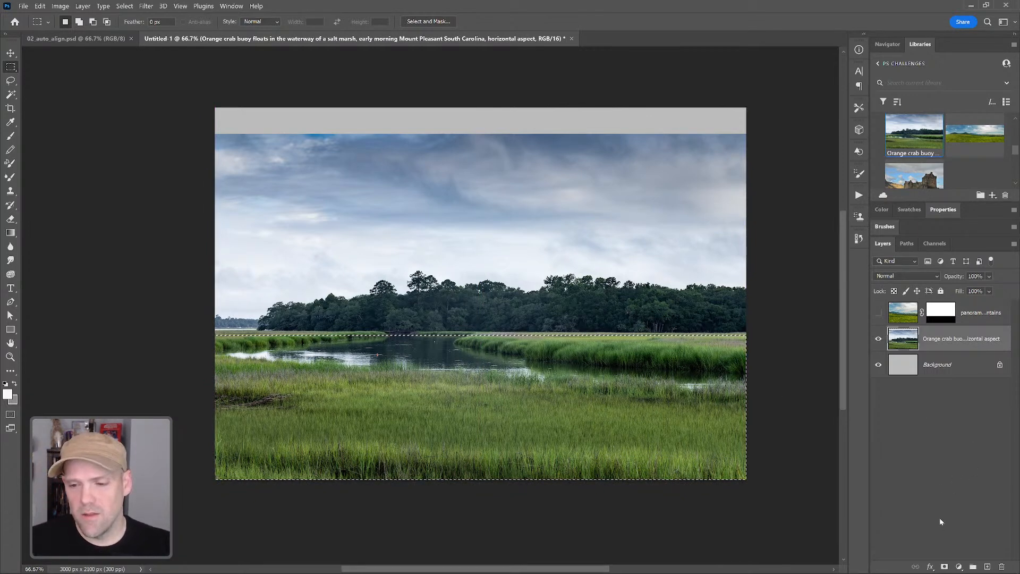
left_click(944, 567)
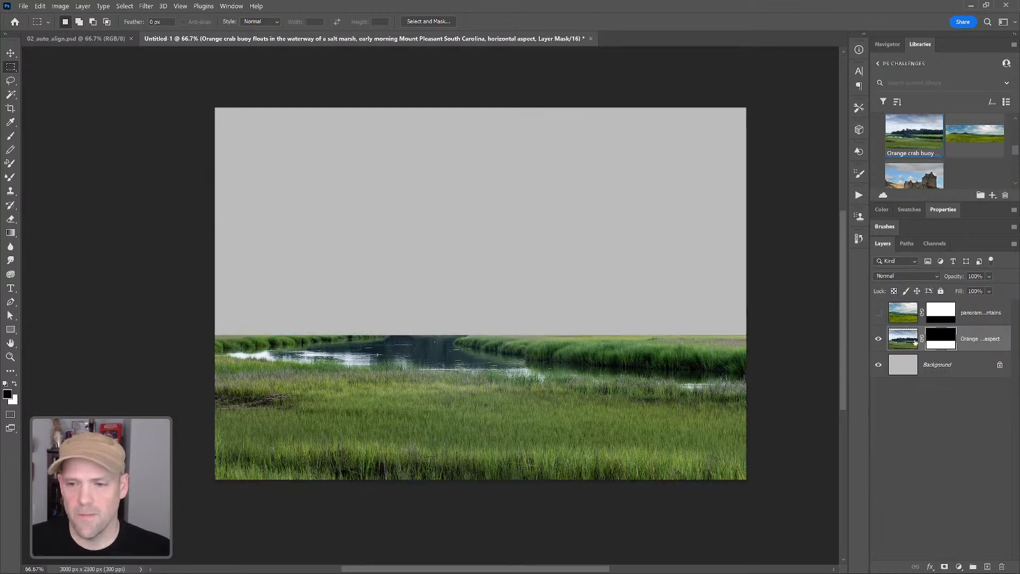
Step: View the masked panorama and salt marsh layers one at a time, then show both together
left_click(878, 338)
left_click(878, 312)
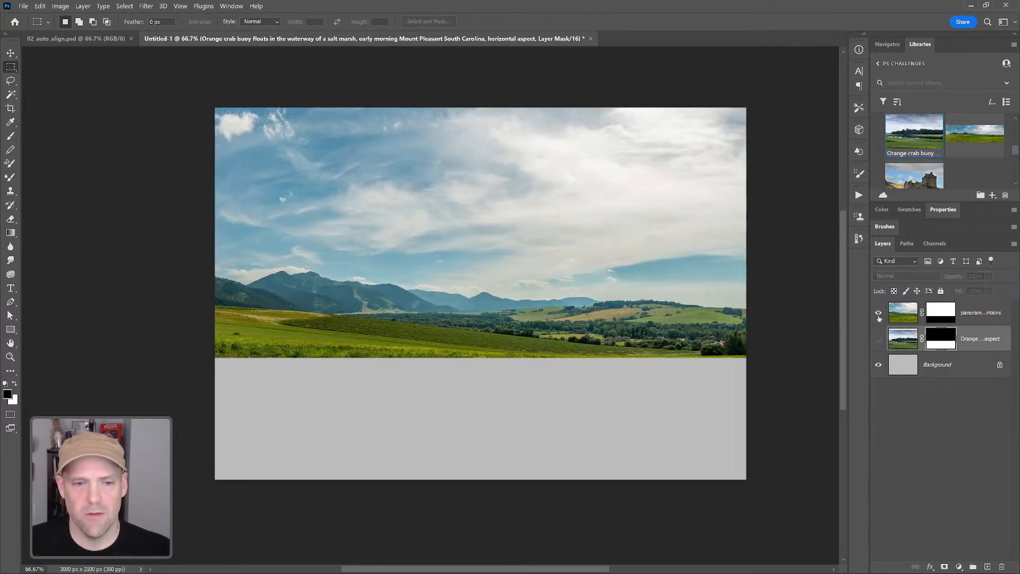
left_click(878, 313)
left_click(878, 339)
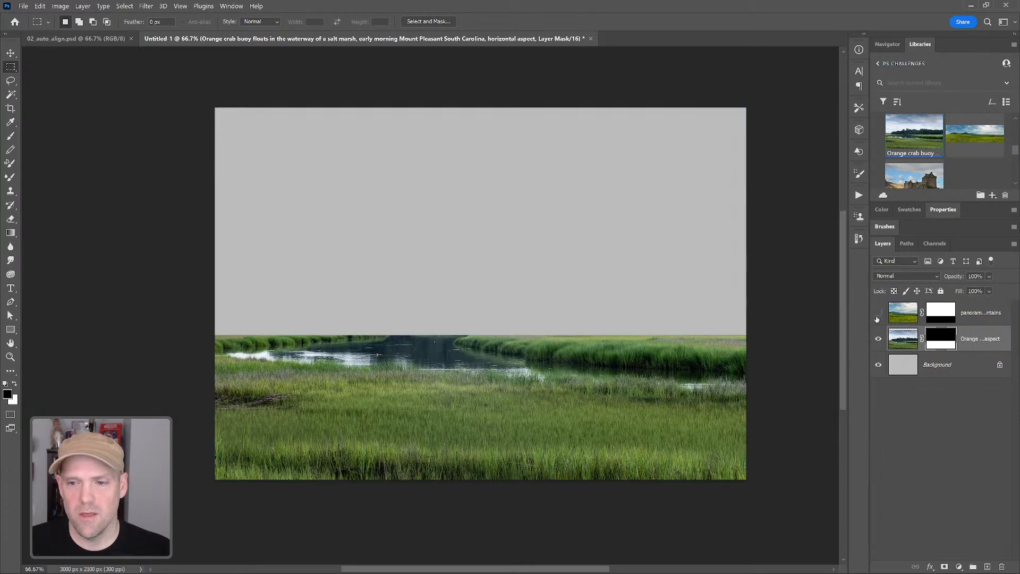
left_click(877, 315)
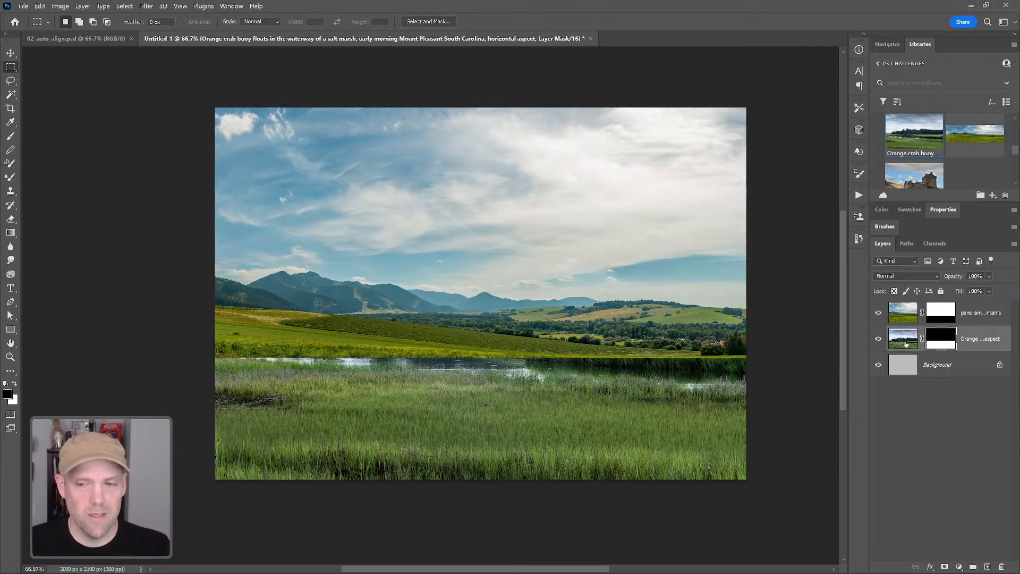
Step: Auto-blend the masked panorama and salt marsh layers using the Panorama method, Seamless Tones and Colors, and Content Aware Fill Transparent Areas
left_click(976, 317)
left_click(968, 339, "shift")
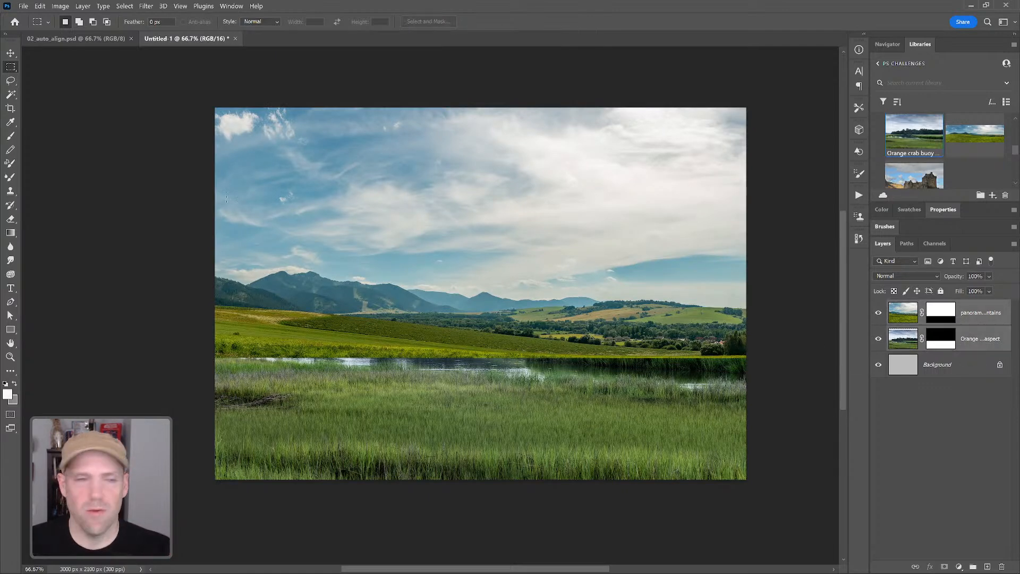
left_click(39, 6)
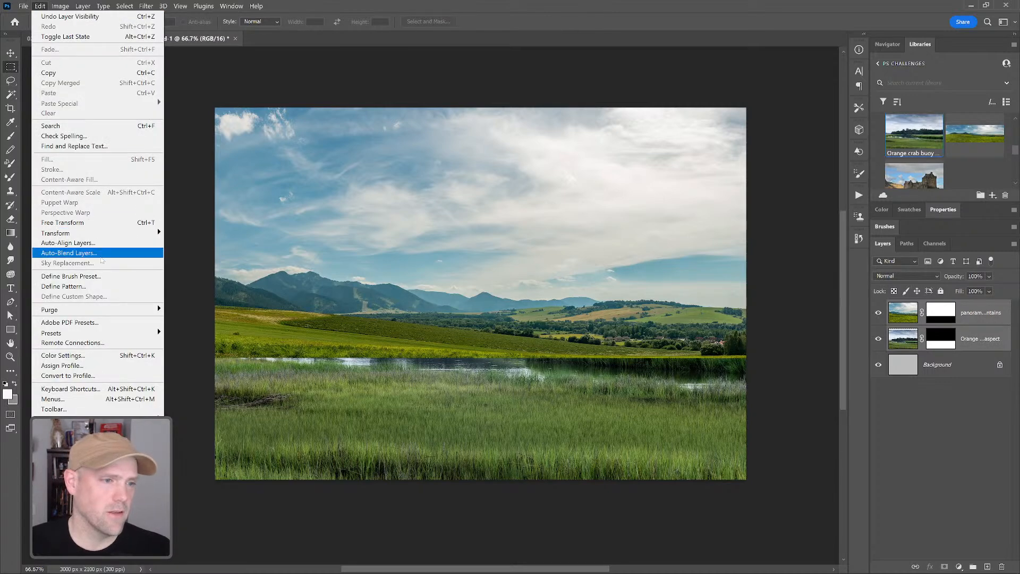
left_click(98, 254)
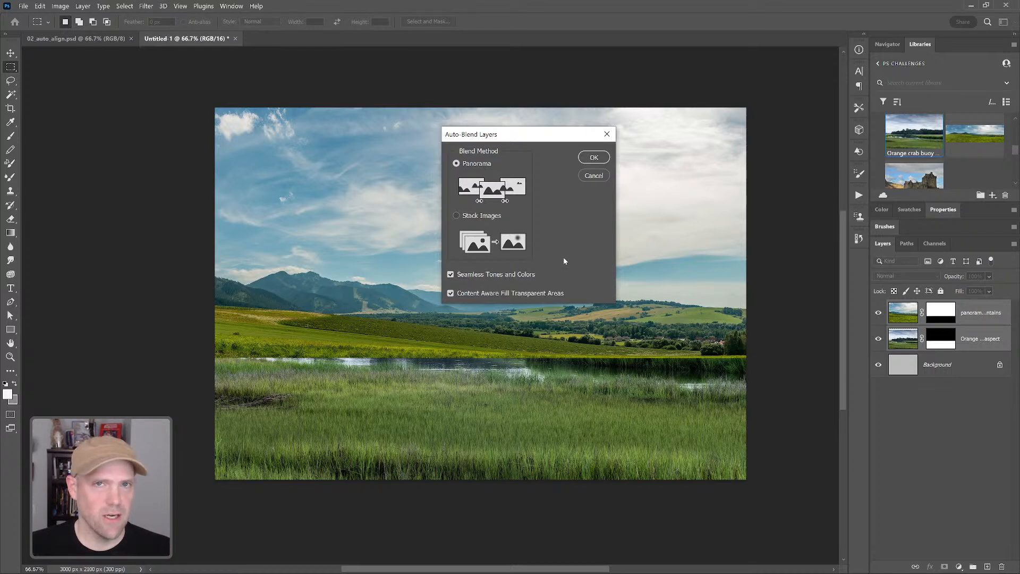
left_click(595, 159)
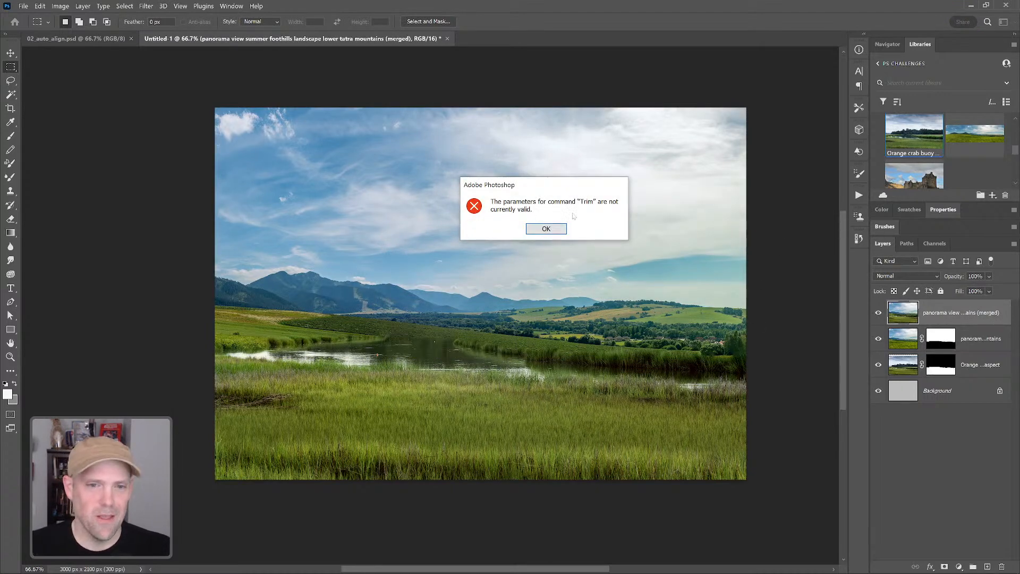
left_click(555, 230)
Step: Hide the merged layer and the panorama layer, then show both again to compare the blend
left_click_drag(878, 348, 878, 313)
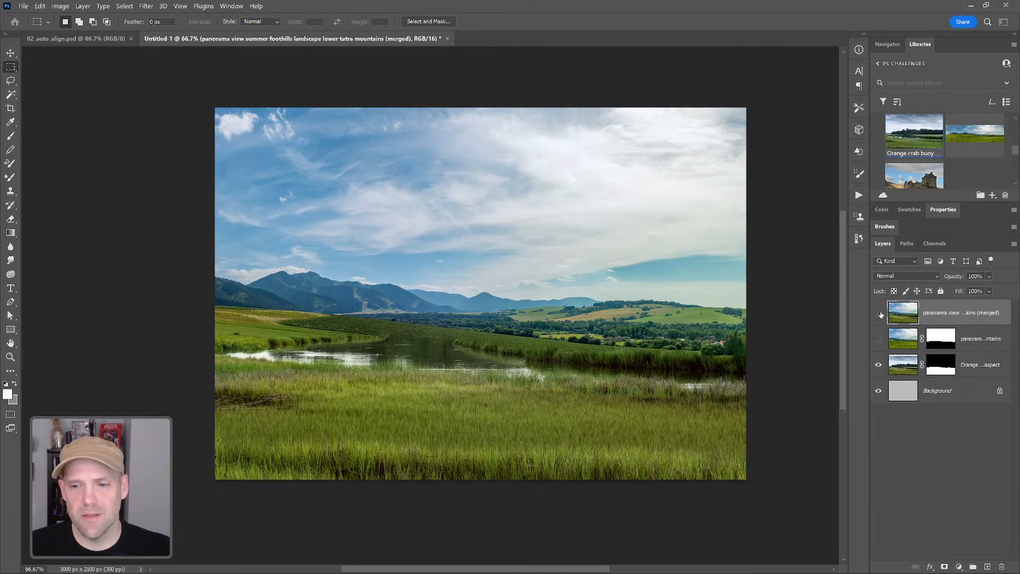
left_click(878, 339)
left_click(878, 313)
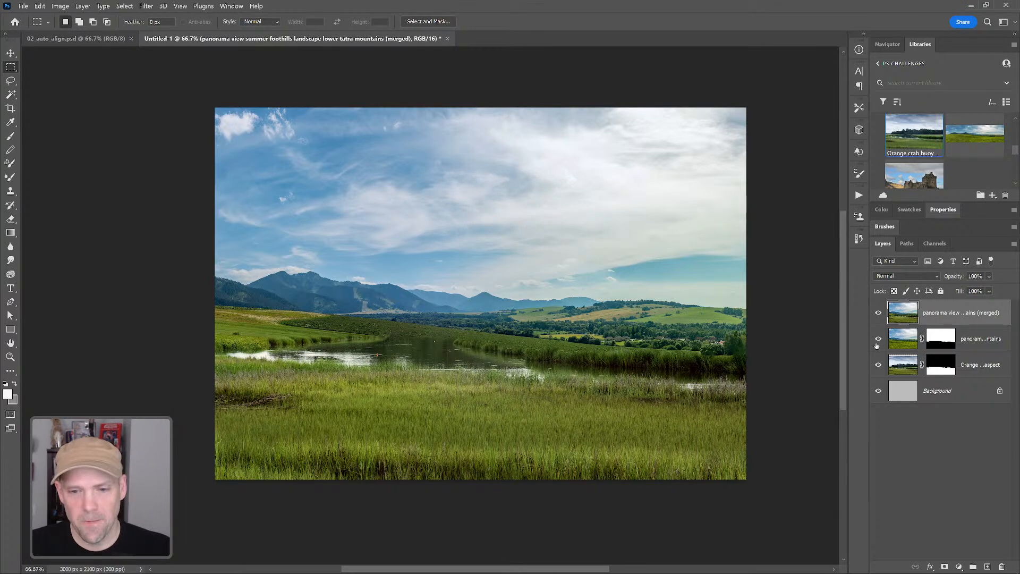
Step: Examine the blended seam between hills, reeds and water across the full width of the image
key("z")
left_click(741, 362)
left_click(742, 361)
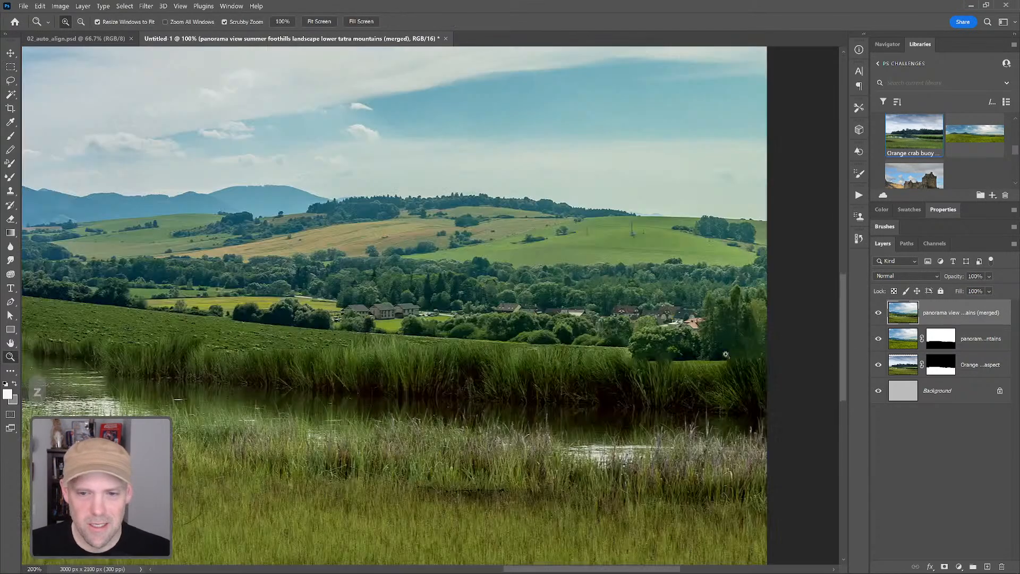
scroll(736, 357, "left", 10)
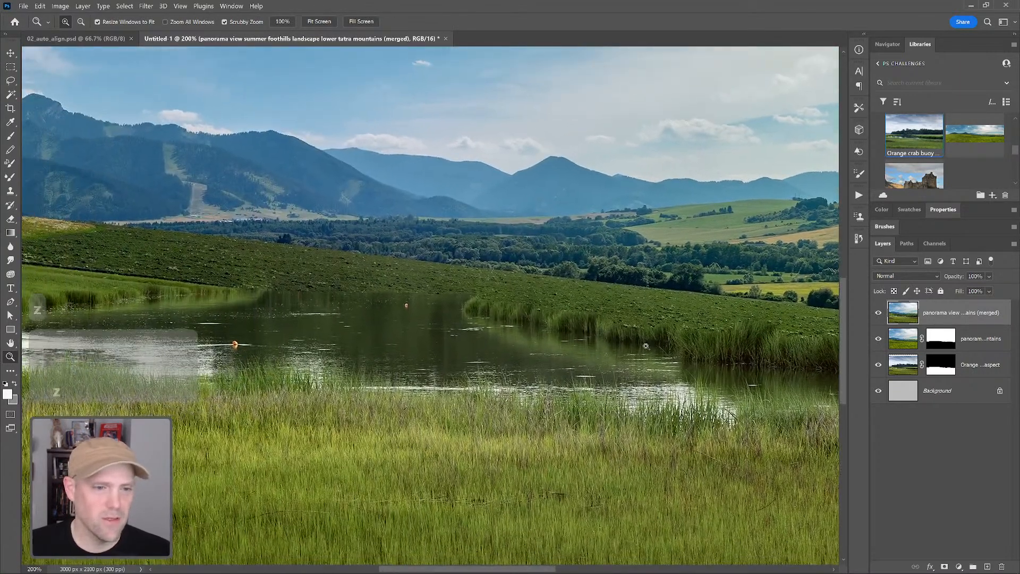
left_click(686, 343, "alt")
left_click(686, 344, "alt")
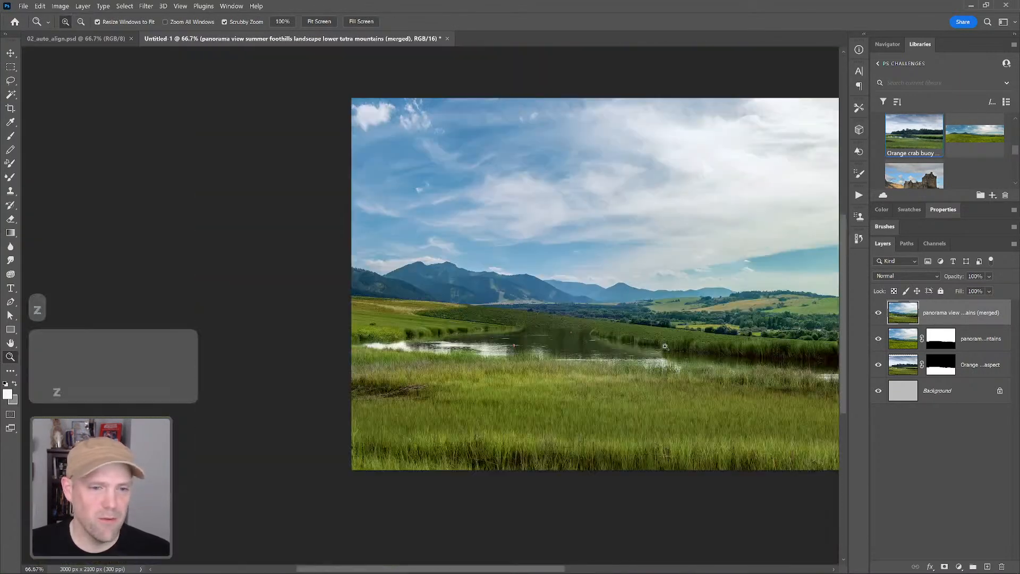
left_click(686, 344)
scroll(478, 329, "left", 5)
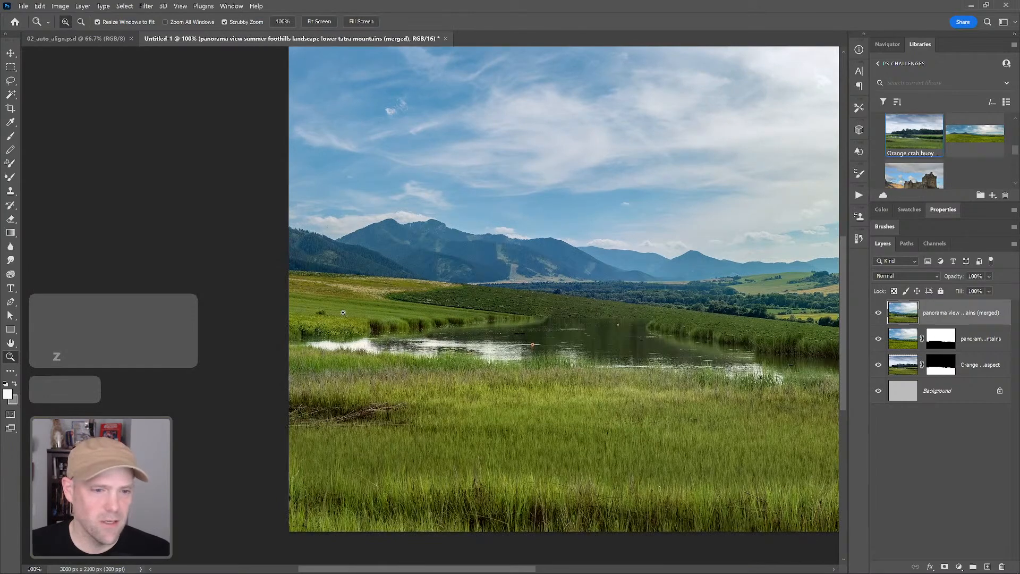
left_click_drag(356, 327, 402, 326)
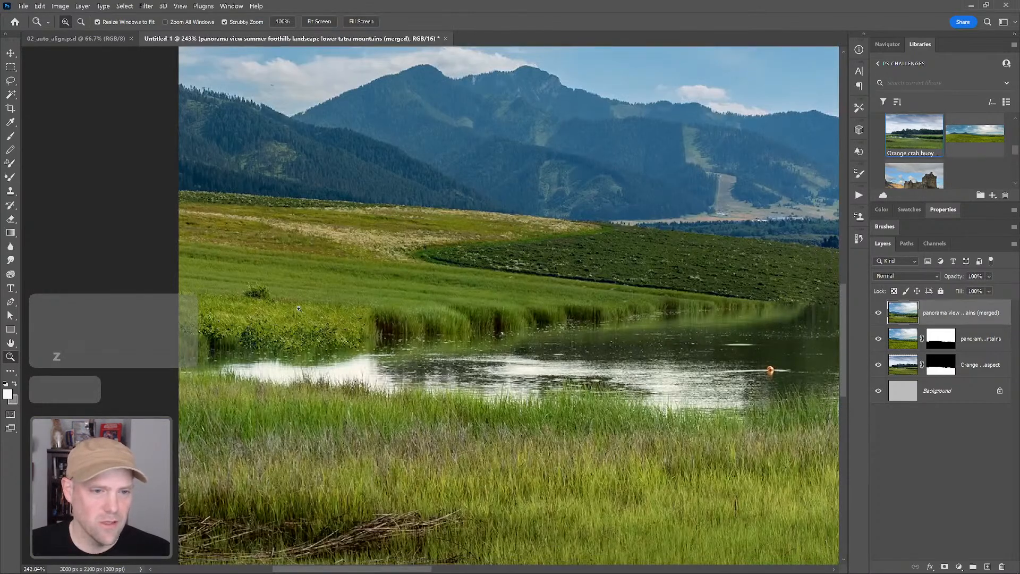
left_click(752, 338, "alt")
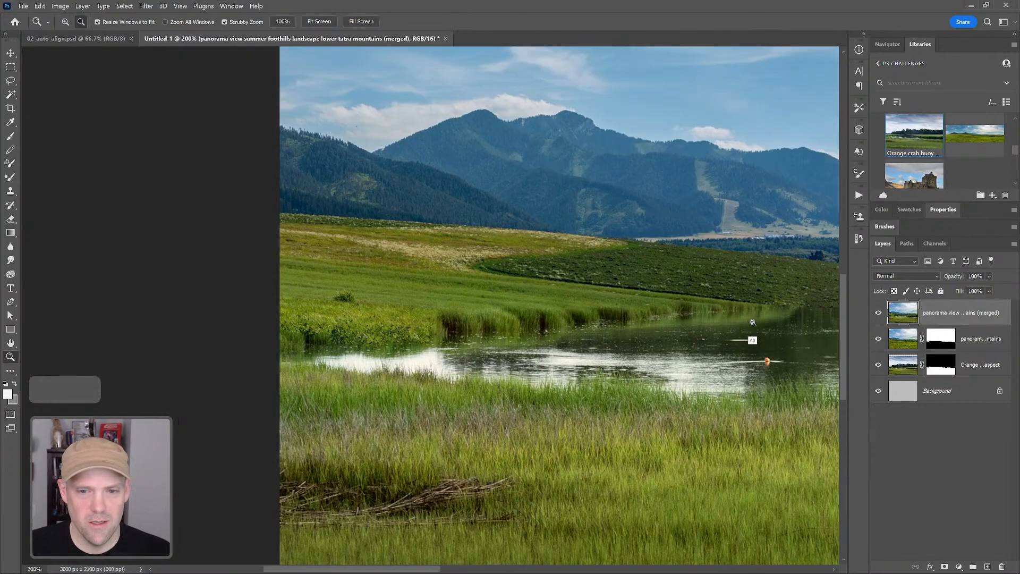
left_click(760, 320, "alt")
scroll(760, 321, "right", 8)
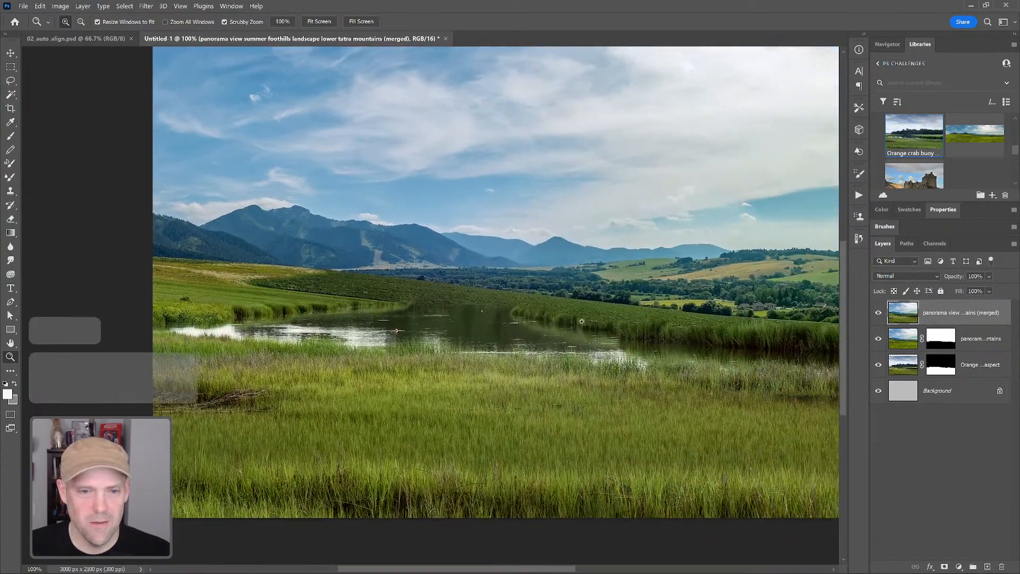
scroll(747, 332, "right", 2)
left_click(666, 340, "alt")
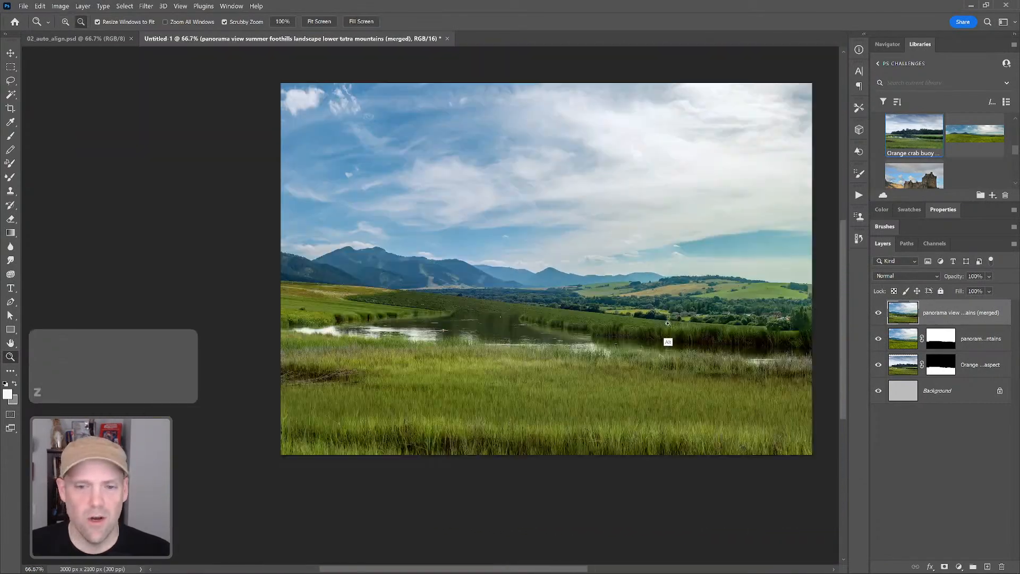
left_click(641, 319)
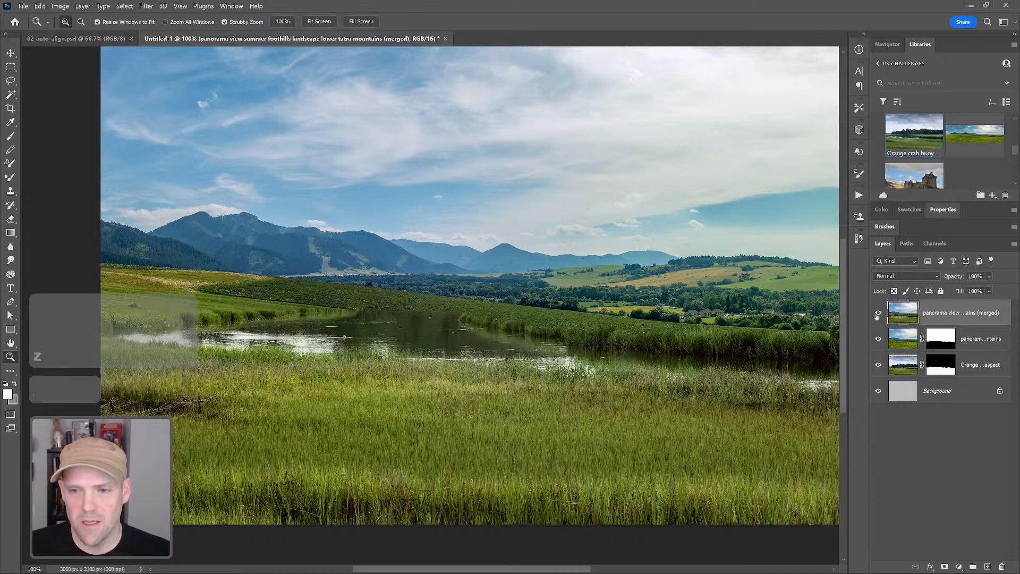
key("ctrl+minus")
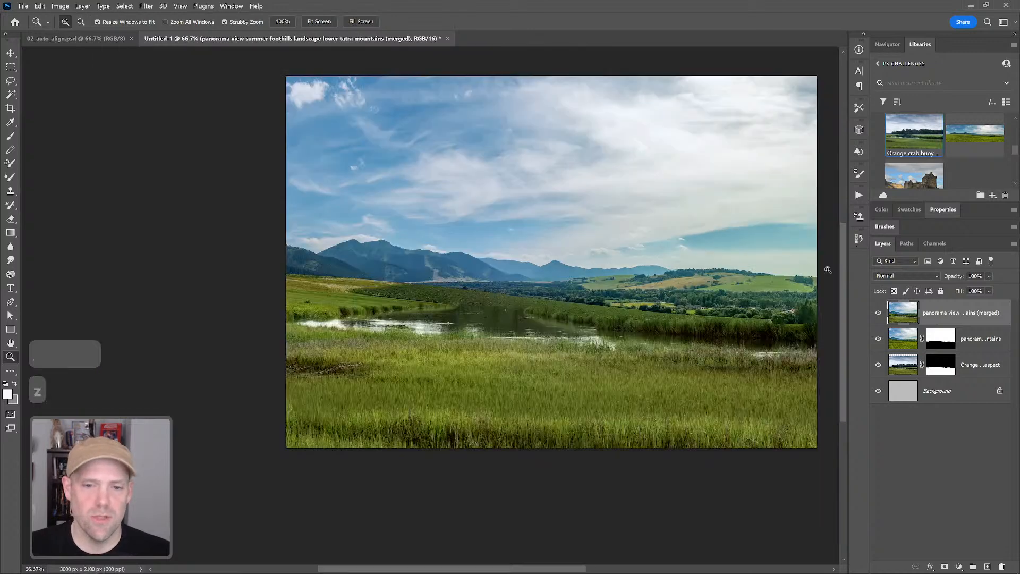
Step: Compare the history states after masking the salt marsh and before auto-blending, then return to the latest state
left_click(859, 240)
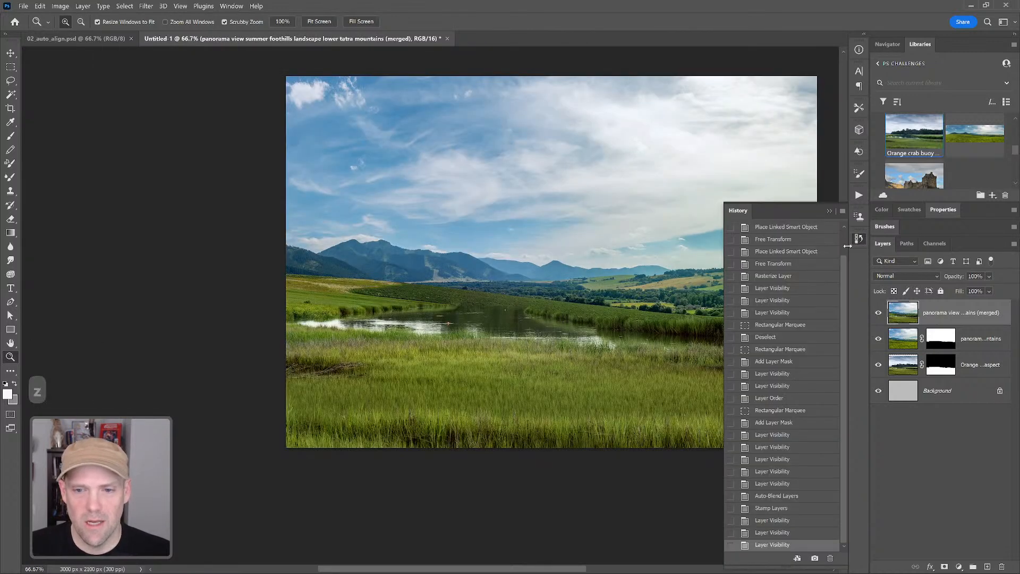
left_click_drag(846, 266, 838, 296)
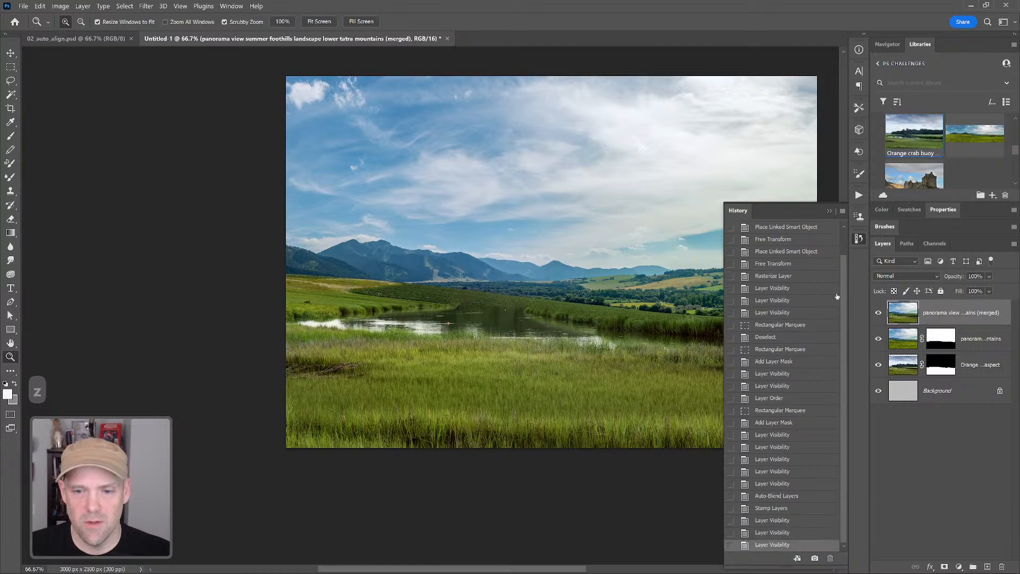
left_click(777, 423)
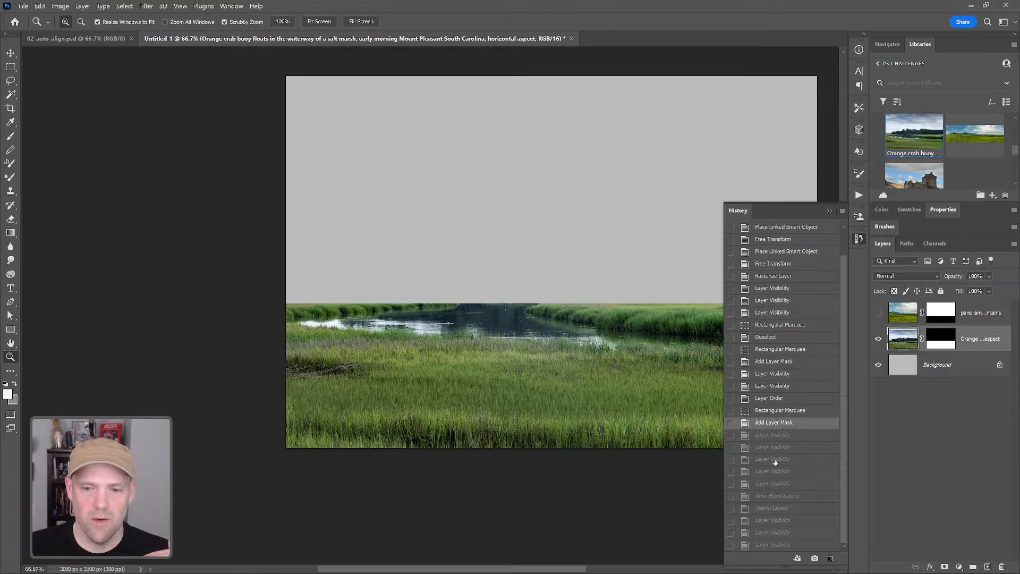
left_click(786, 489)
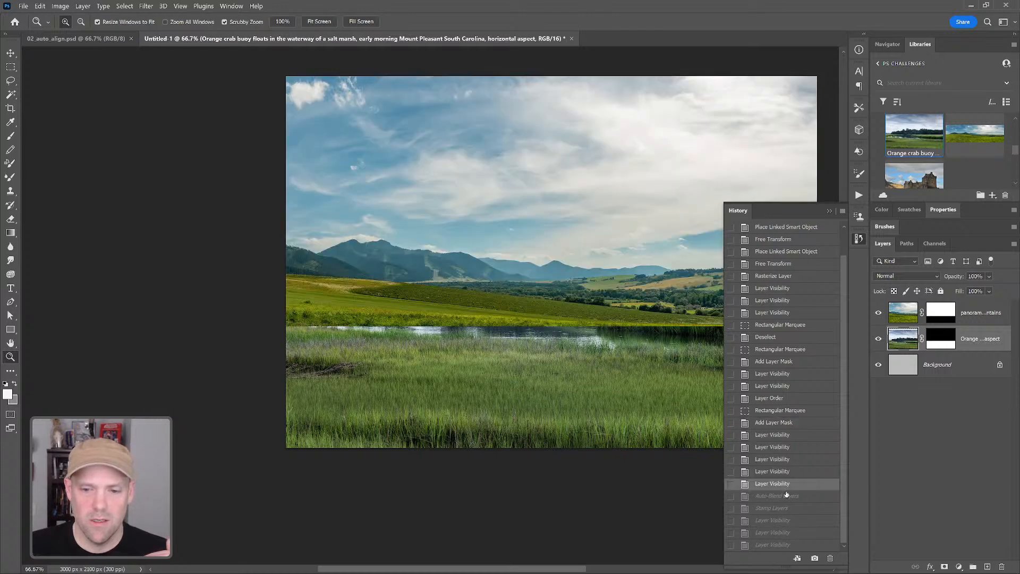
left_click(780, 545)
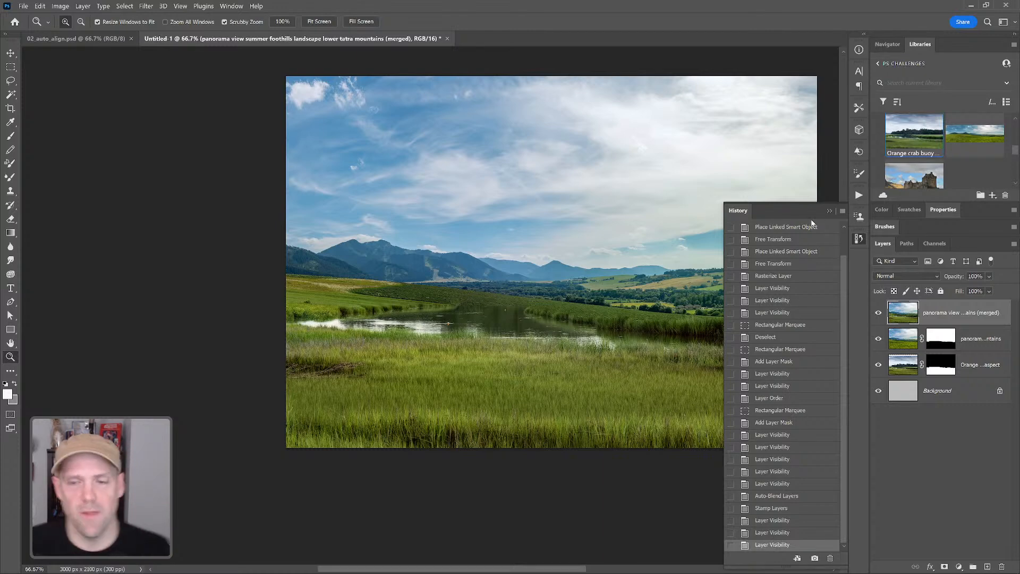
left_click(828, 212)
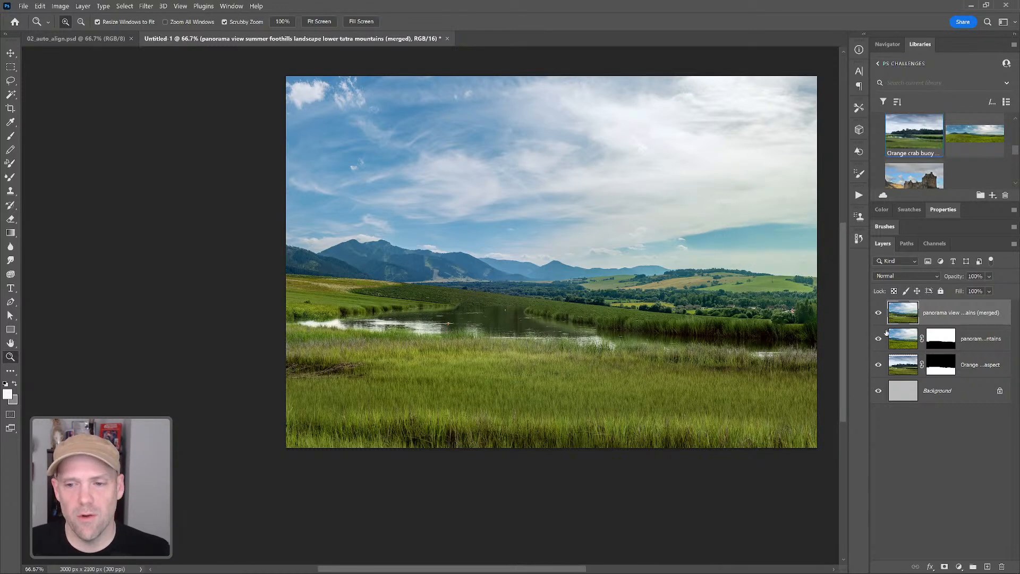
Step: Hide the merged and salt marsh layers and examine the lower edge of the panorama's blended mask
left_click(878, 312)
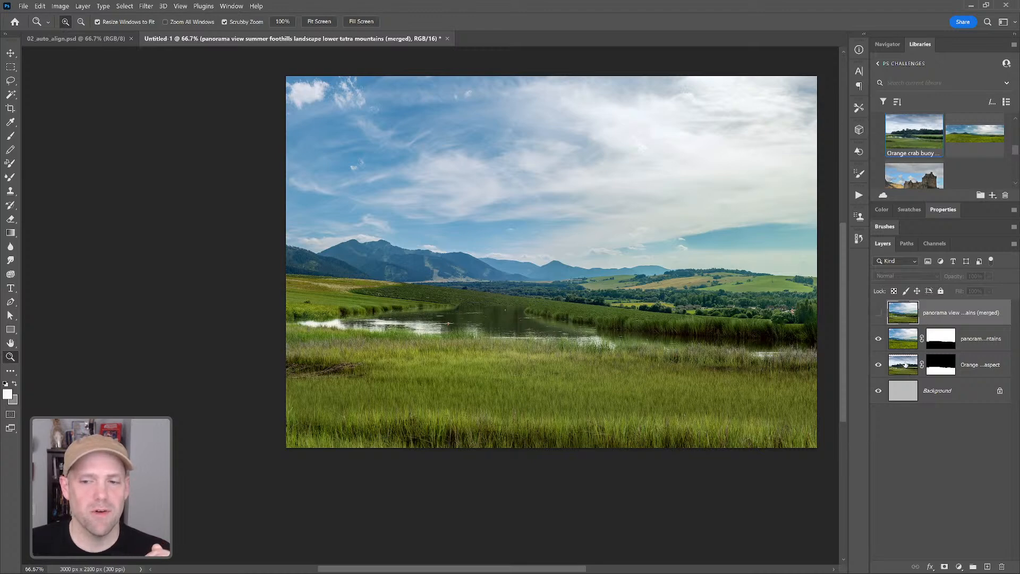
left_click(879, 312)
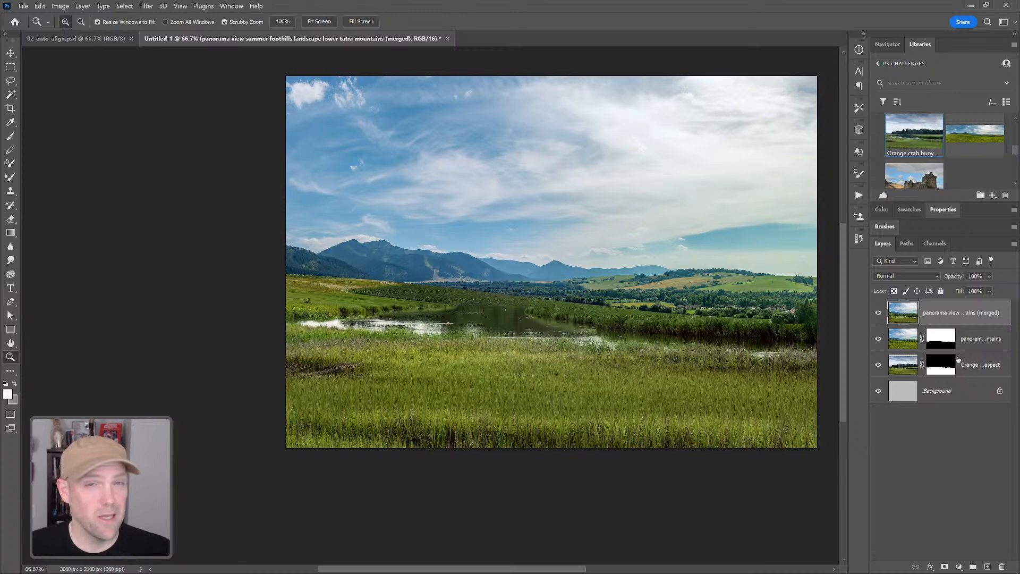
left_click(879, 314)
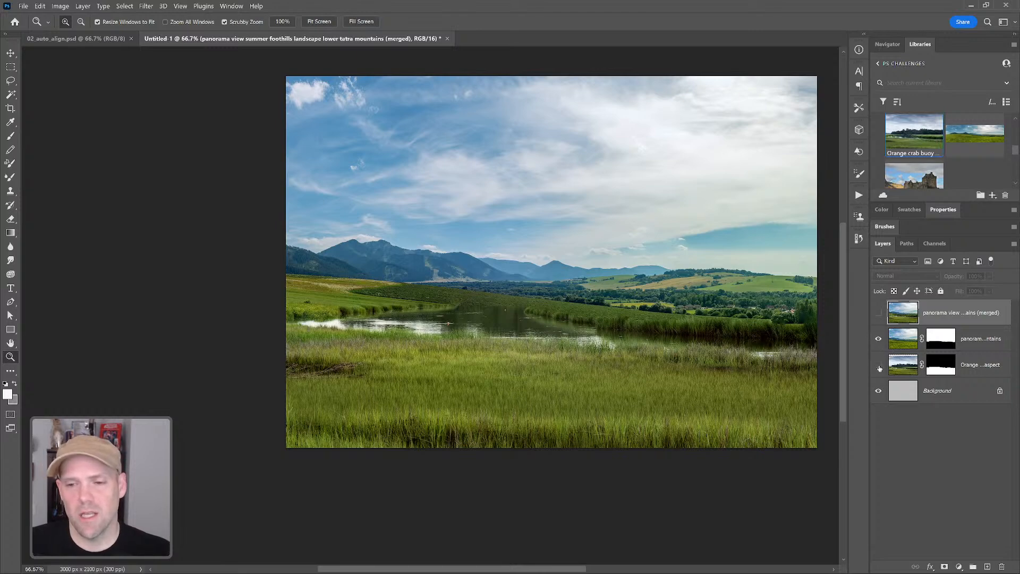
left_click(878, 365)
key("z")
left_click_drag(651, 327, 601, 316)
key("space")
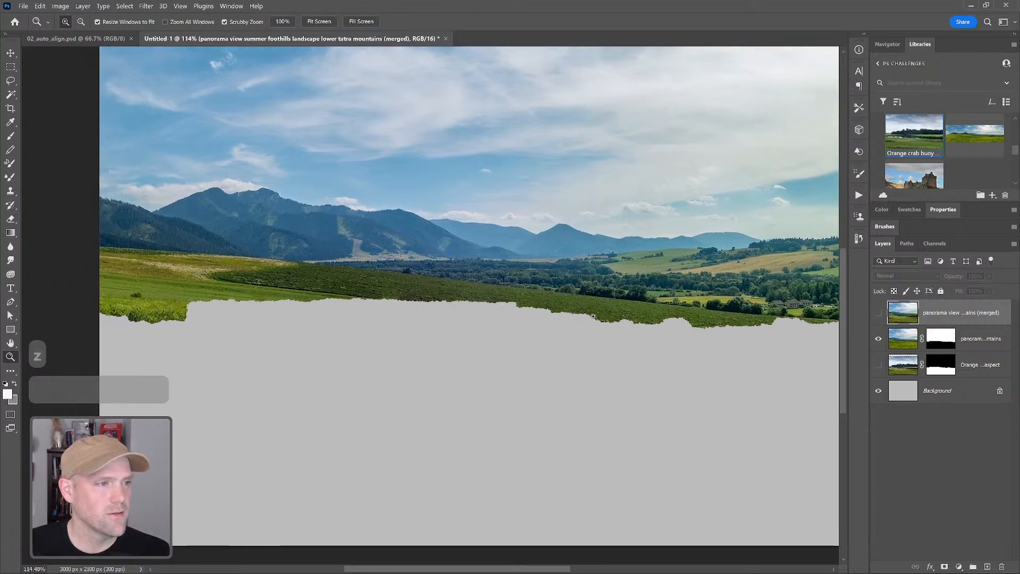
scroll(435, 310, "left", 3)
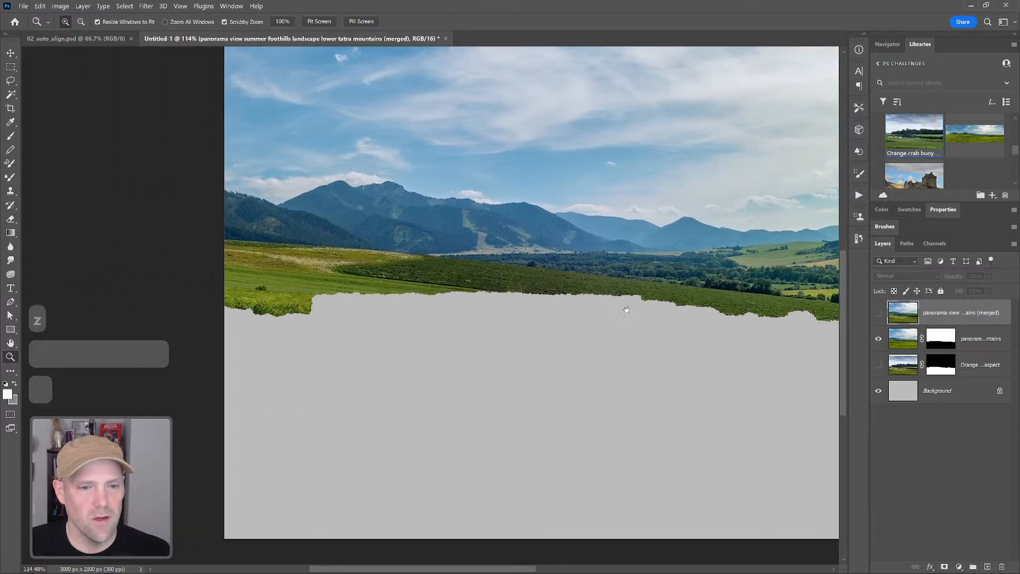
scroll(752, 322, "right", 3)
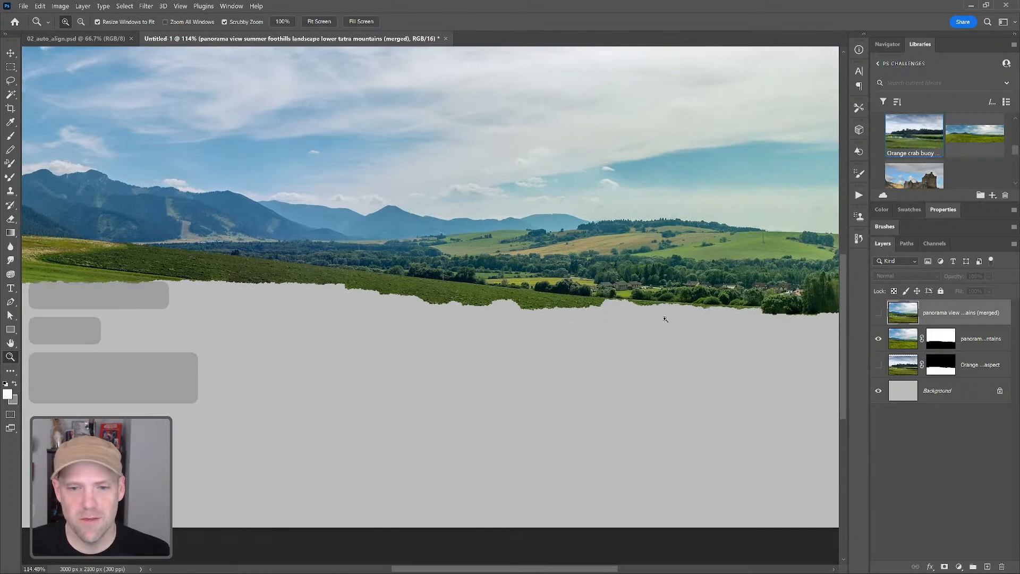
Step: View the blended salt marsh layer alone, then show the panorama and merged layers again
left_click(878, 339)
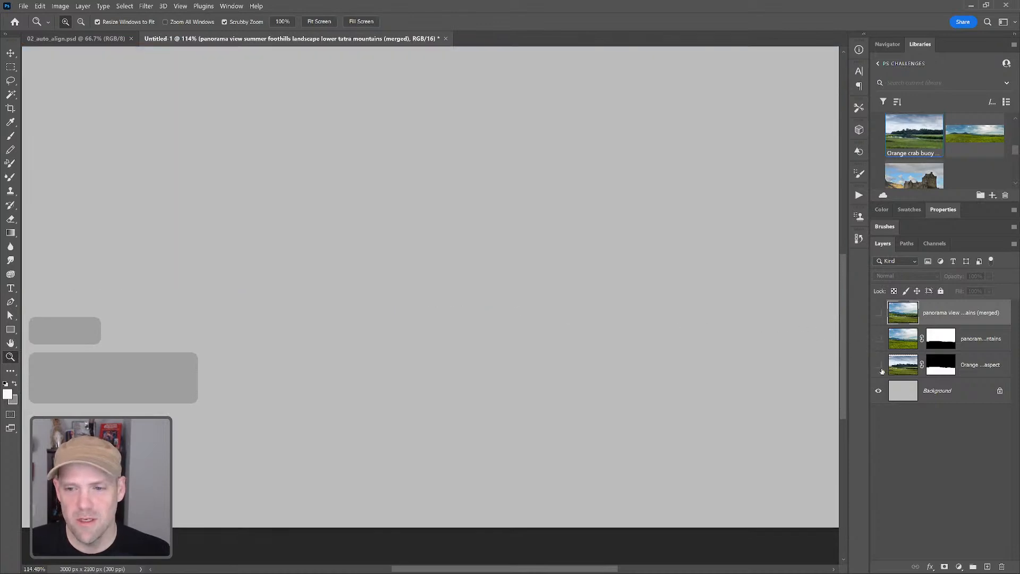
left_click(878, 365)
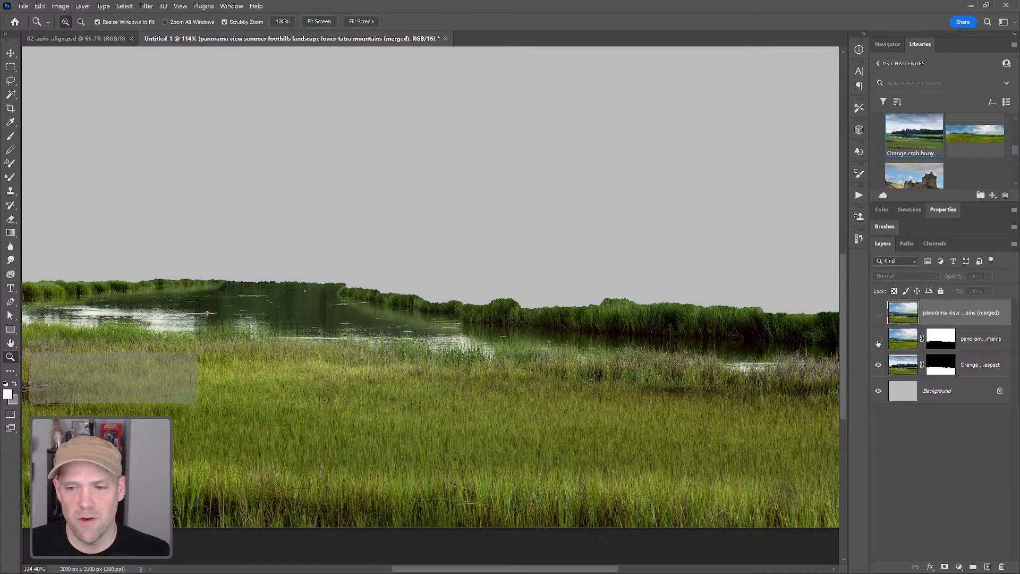
left_click(878, 339)
left_click(878, 313)
key("z")
left_click(693, 326, "alt")
left_click(693, 326, "alt")
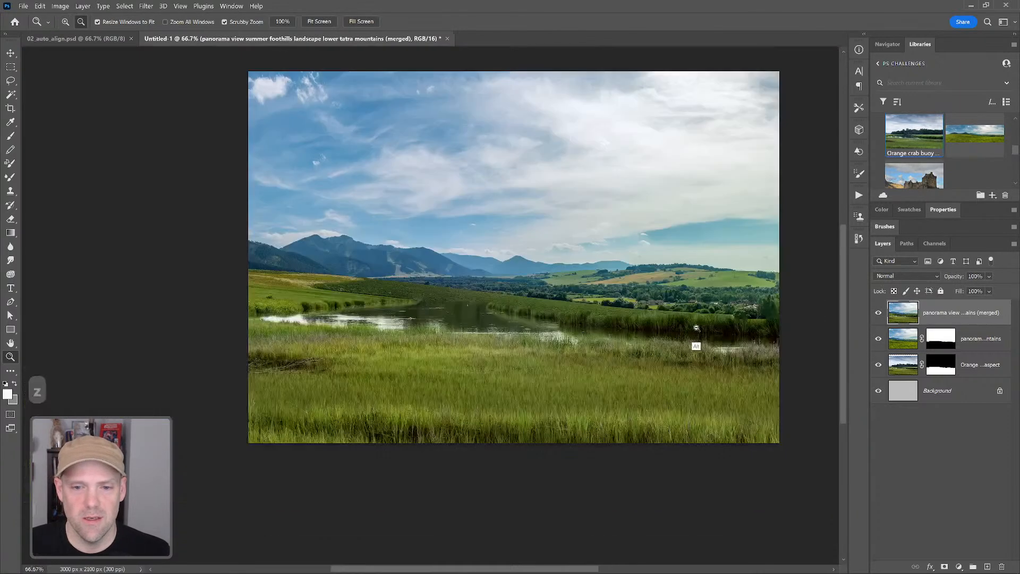
Step: Delete the merged layer and the layer masks on both the panorama and salt marsh layers
left_click_drag(943, 348, 1002, 566)
left_click_drag(940, 313, 1001, 566)
left_click_drag(941, 344, 1002, 566)
Step: Auto-blend the unmasked panorama and salt marsh layers, then hide the merged layer
left_click(960, 339)
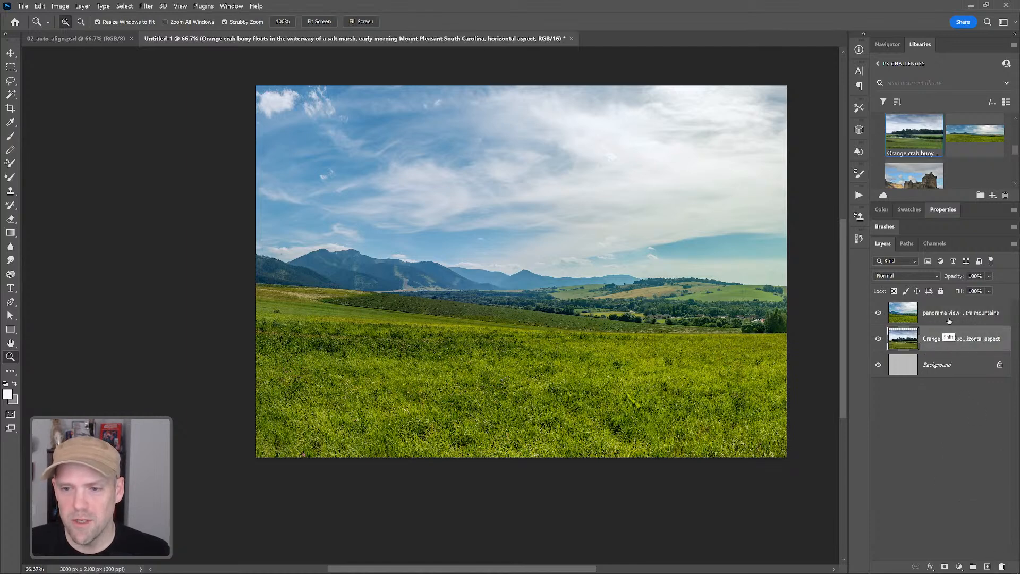
left_click(948, 319, "shift")
left_click(40, 6)
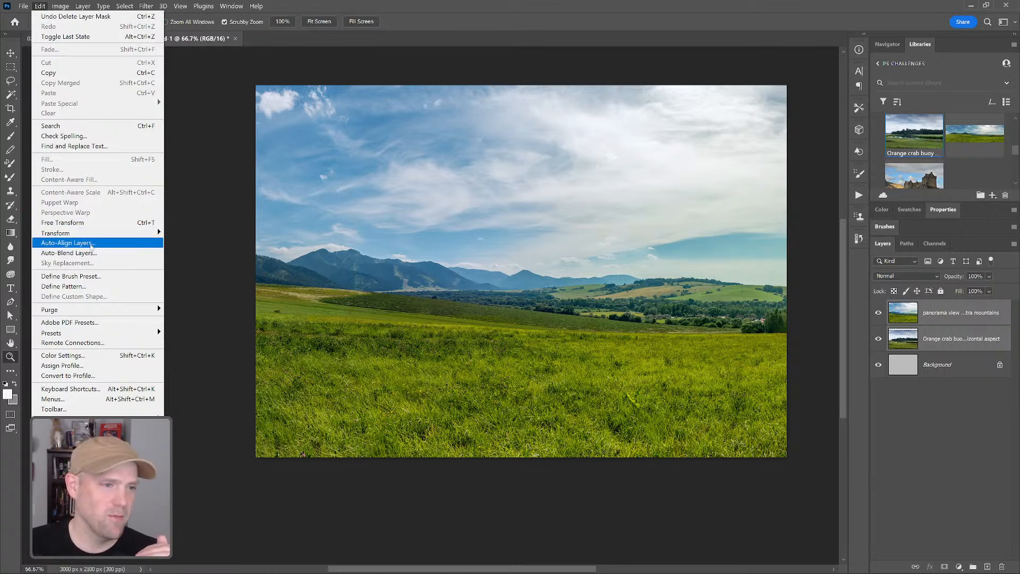
left_click(91, 253)
left_click(594, 158)
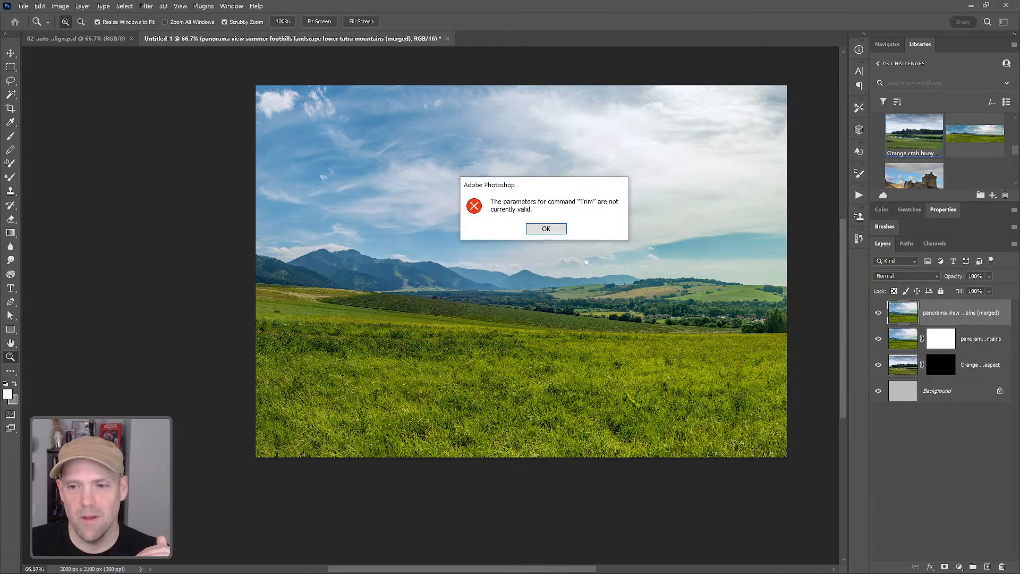
left_click(546, 228)
left_click(878, 315)
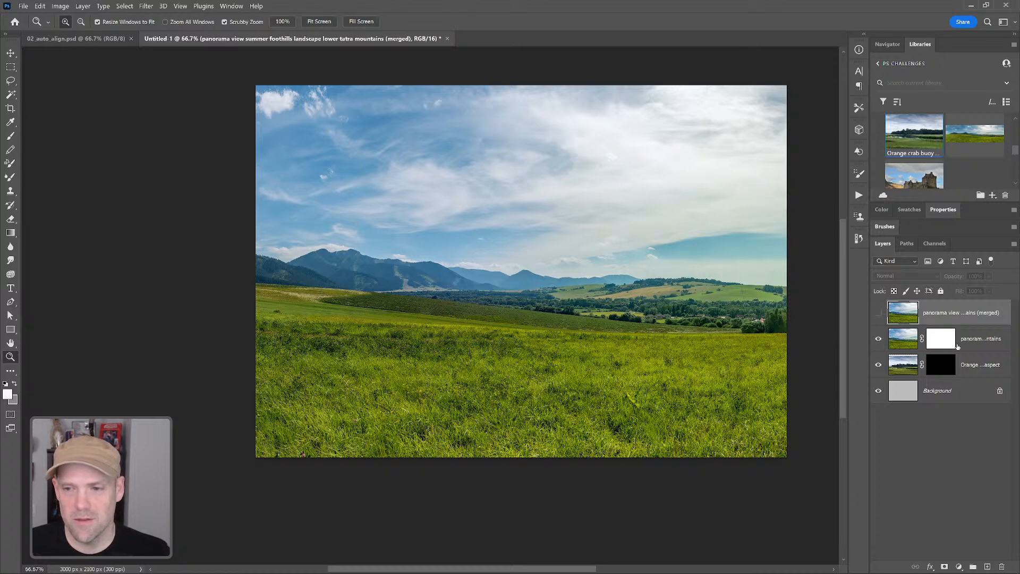
Step: Undo the auto-blend of the unmasked panorama and salt marsh layers
key("ctrl+z")
key("ctrl+z")
key("ctrl+z")
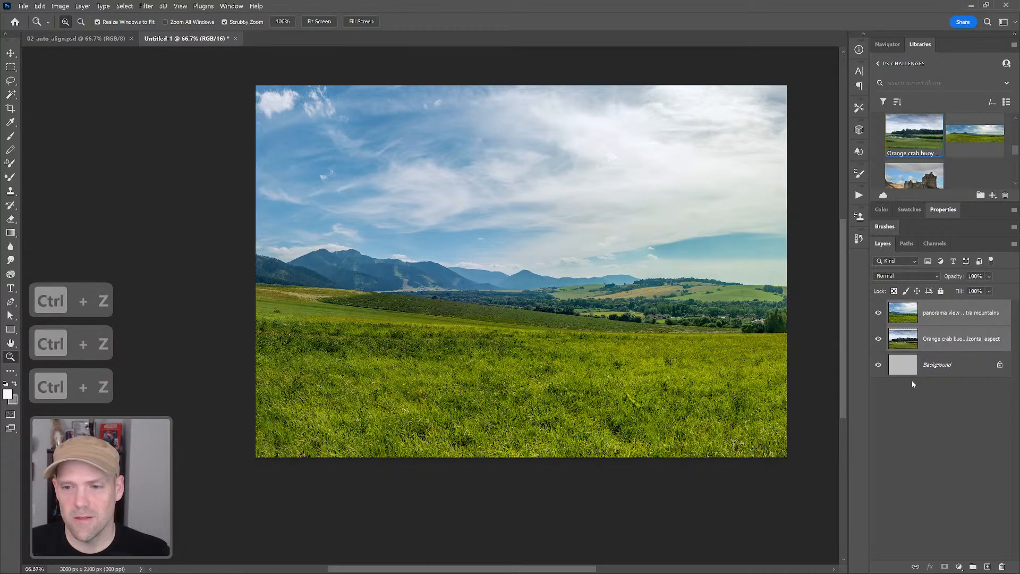
Step: Mask the panorama layer with a full-width rectangular selection covering the sky, mountains and upper part of the meadow
left_click(924, 344)
left_click(929, 315)
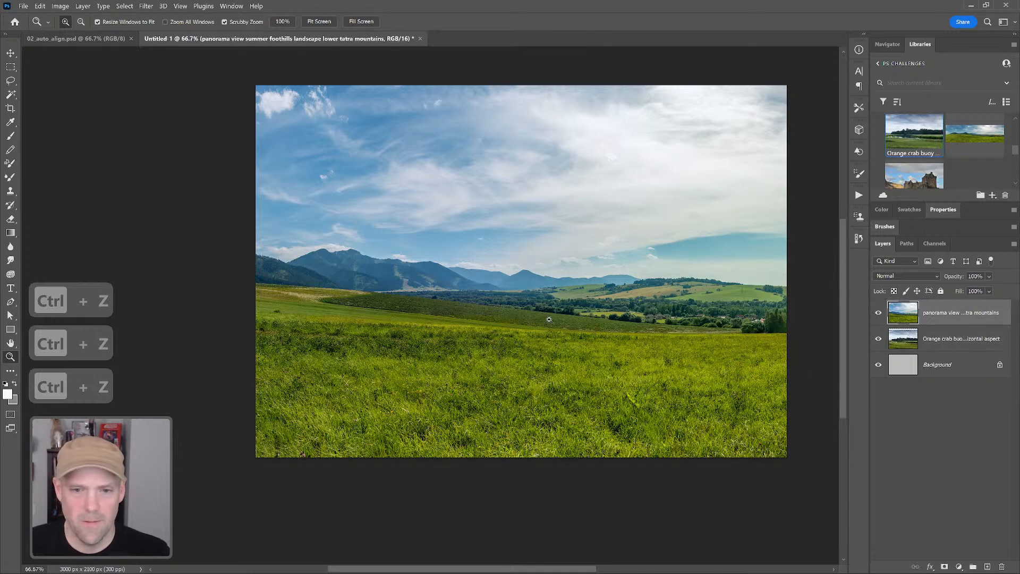
key("m")
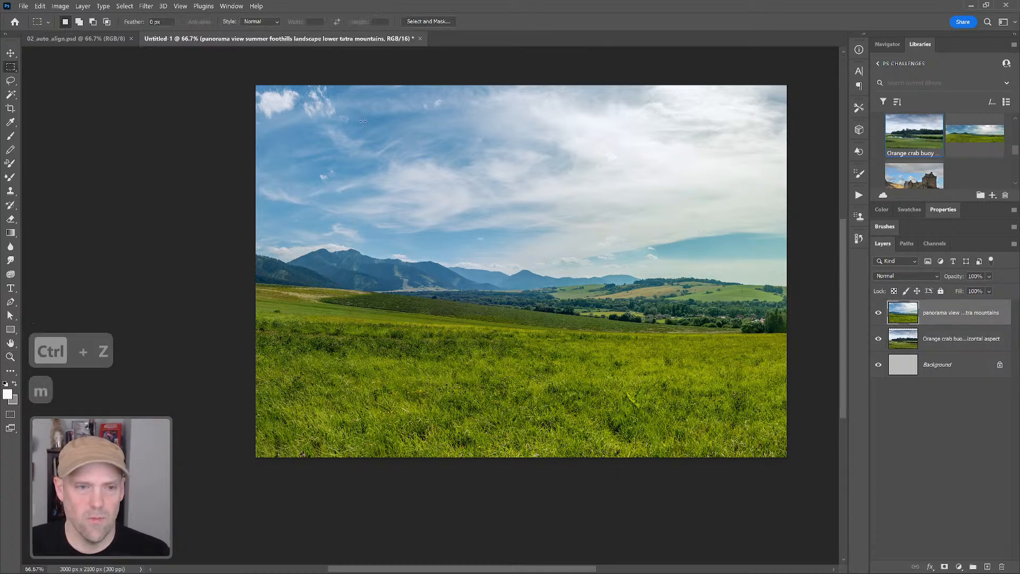
left_click_drag(249, 79, 811, 361)
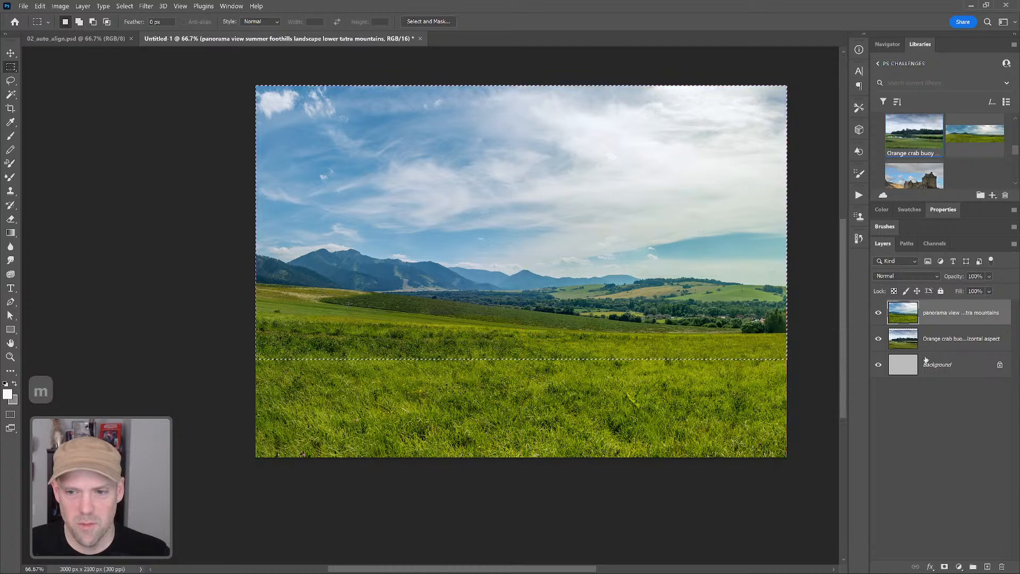
left_click(944, 566)
Step: Mask the salt marsh layer to the water and grass below its tree line, hiding the panorama layer meanwhile
left_click(914, 345)
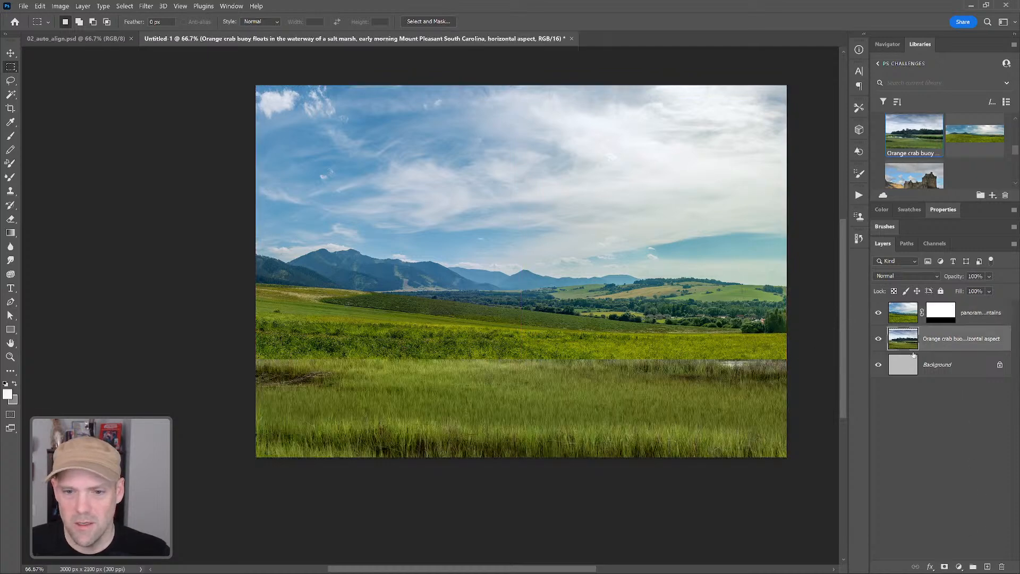
left_click(878, 313)
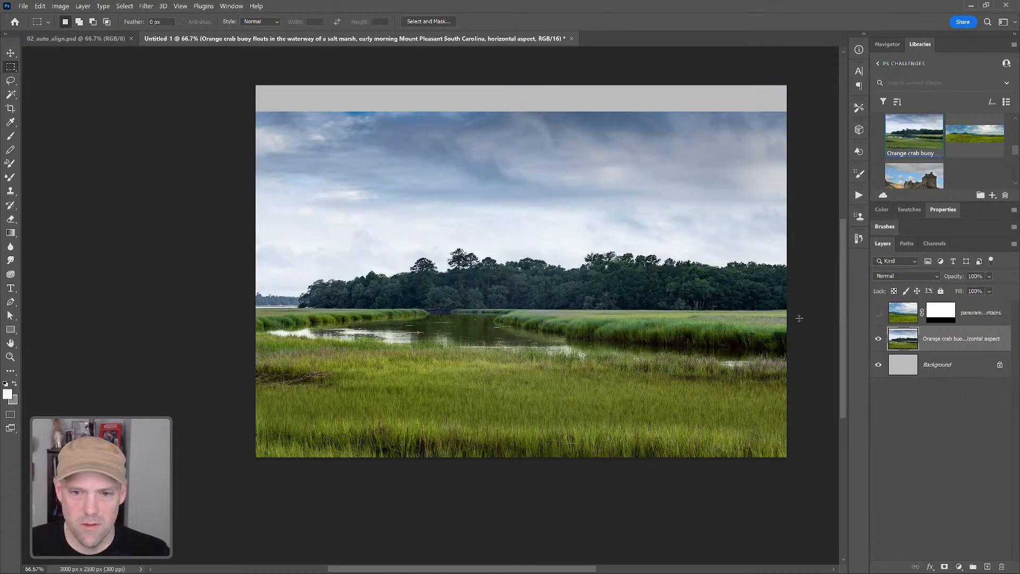
left_click_drag(792, 316, 172, 469)
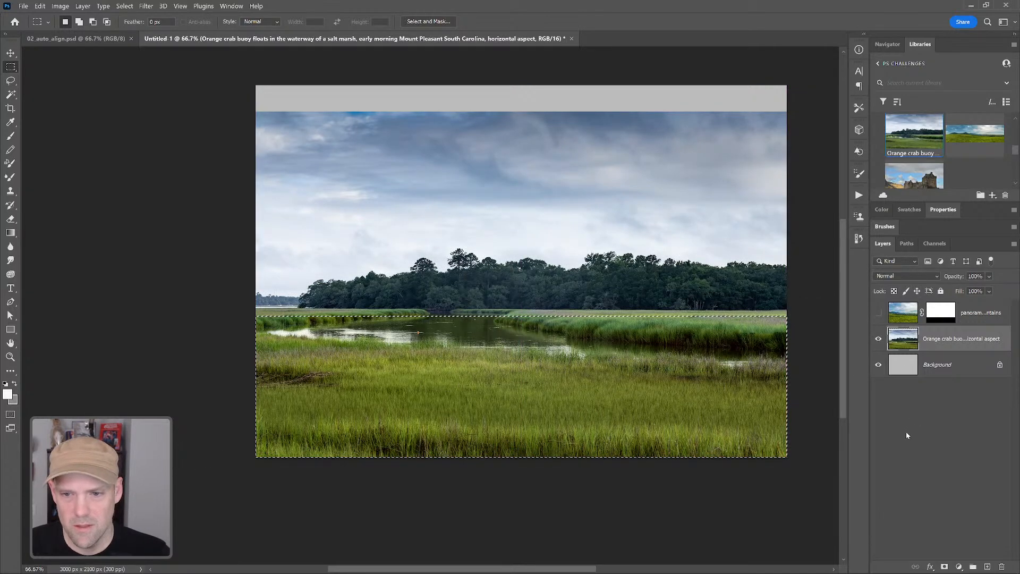
left_click(944, 566)
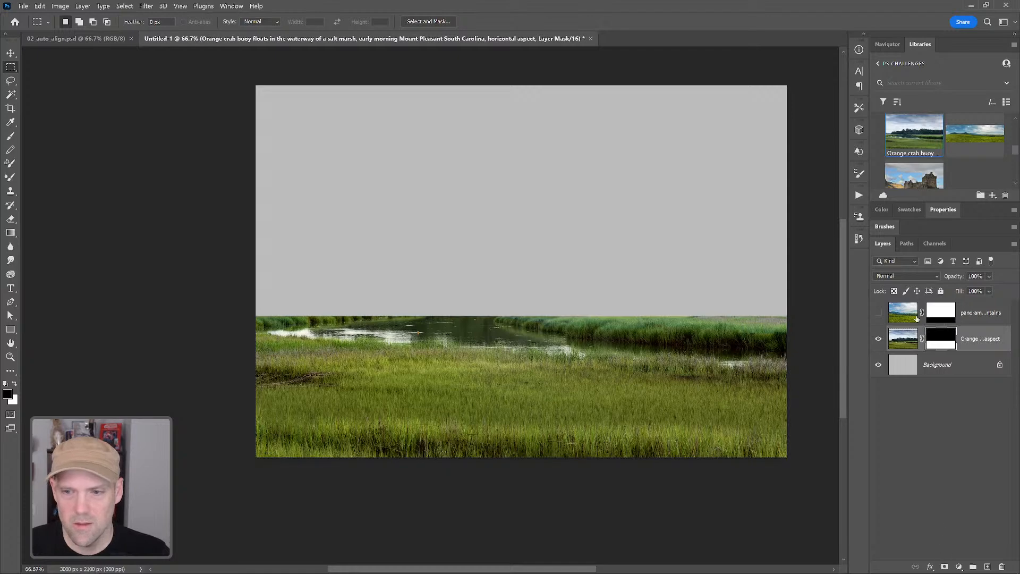
left_click(878, 313)
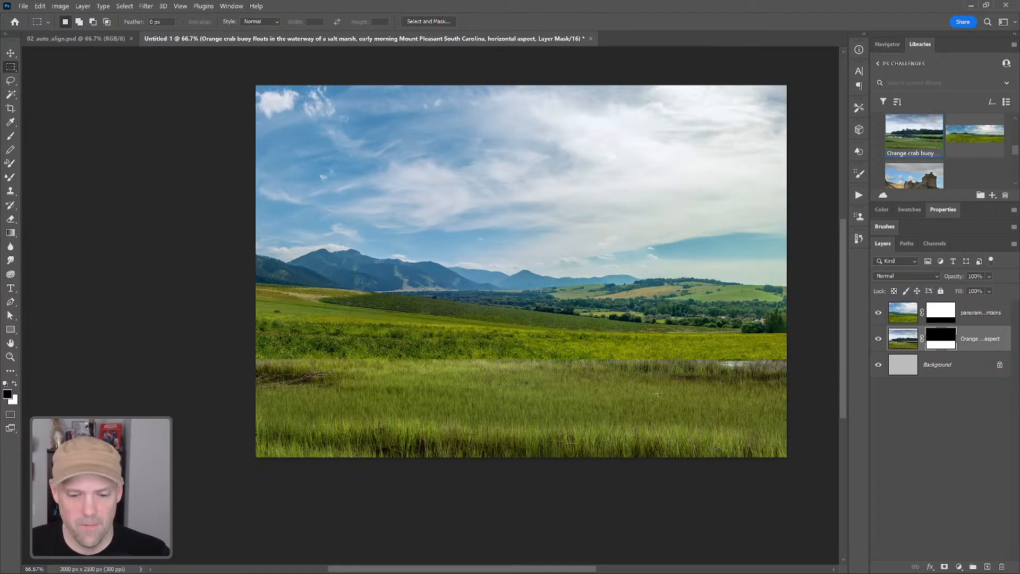
Step: Auto-blend the visible, roughly masked panorama and salt marsh layers into a merged layer
key("ctrl+z")
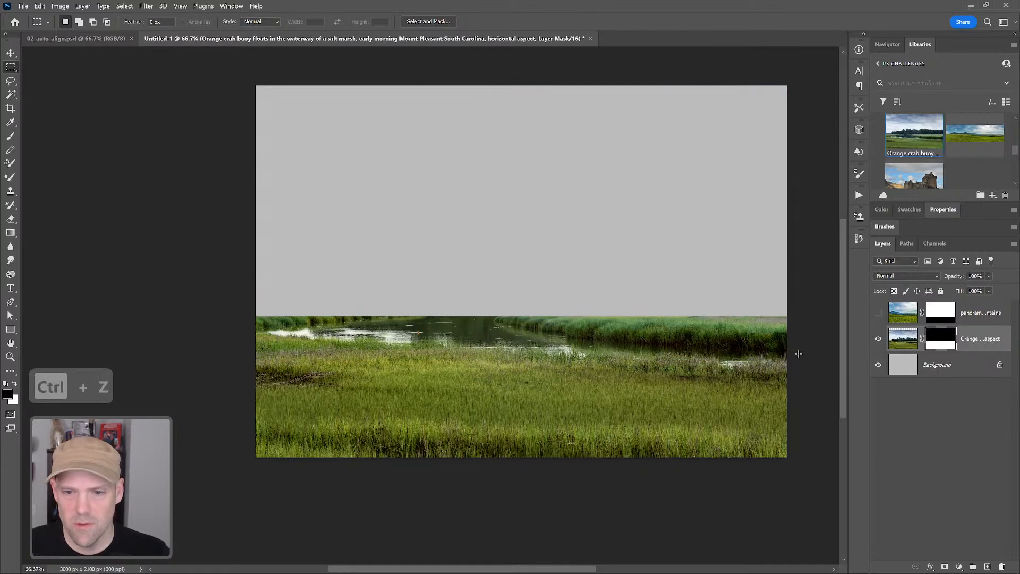
left_click(972, 317)
left_click(878, 312)
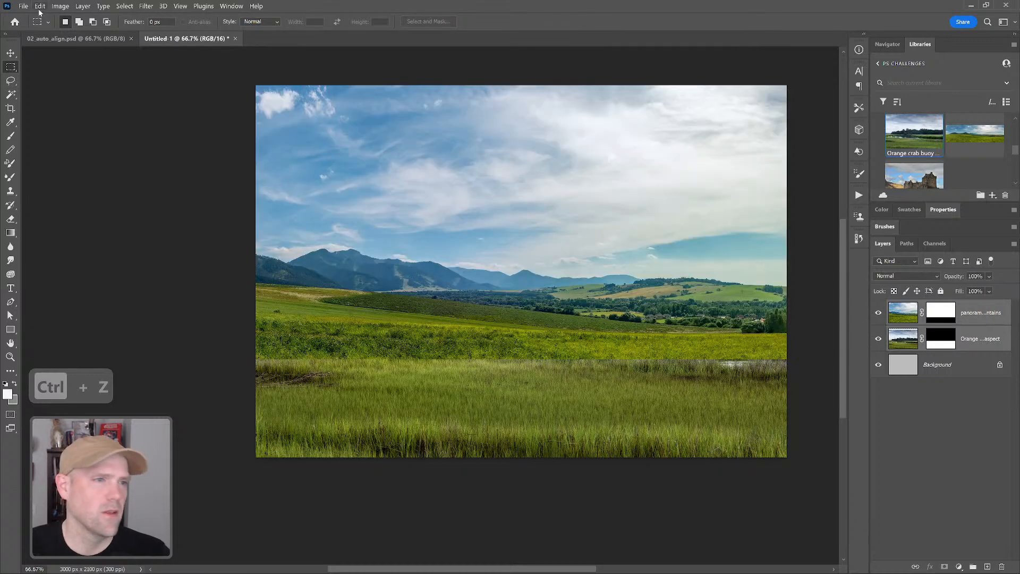
left_click(40, 7)
left_click(92, 254)
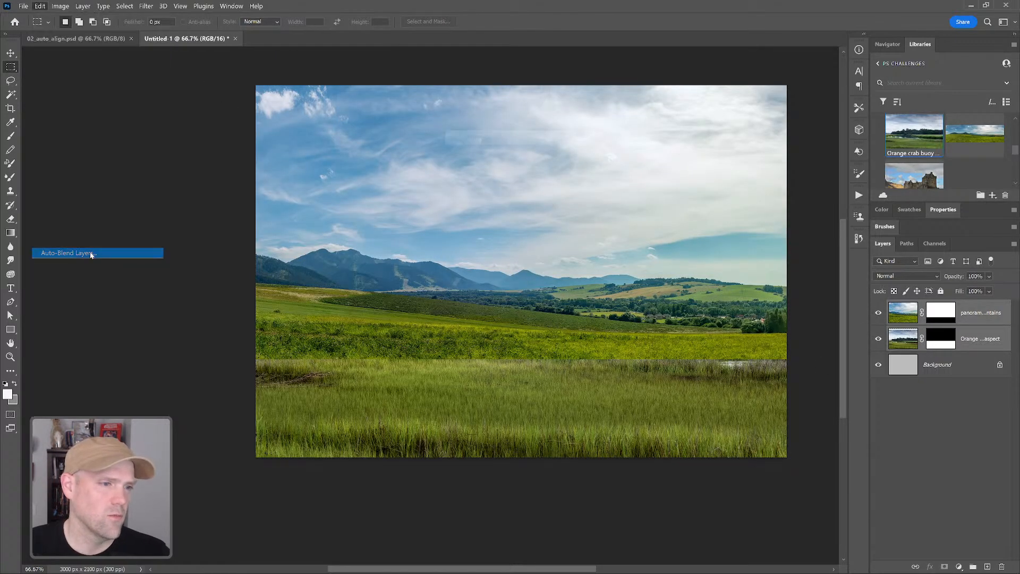
left_click(593, 158)
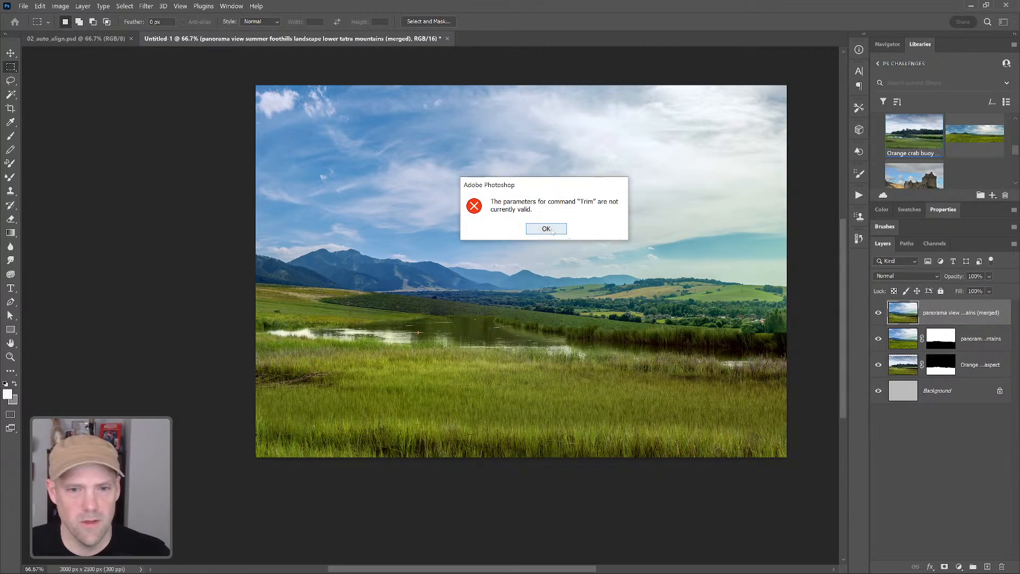
left_click(546, 229)
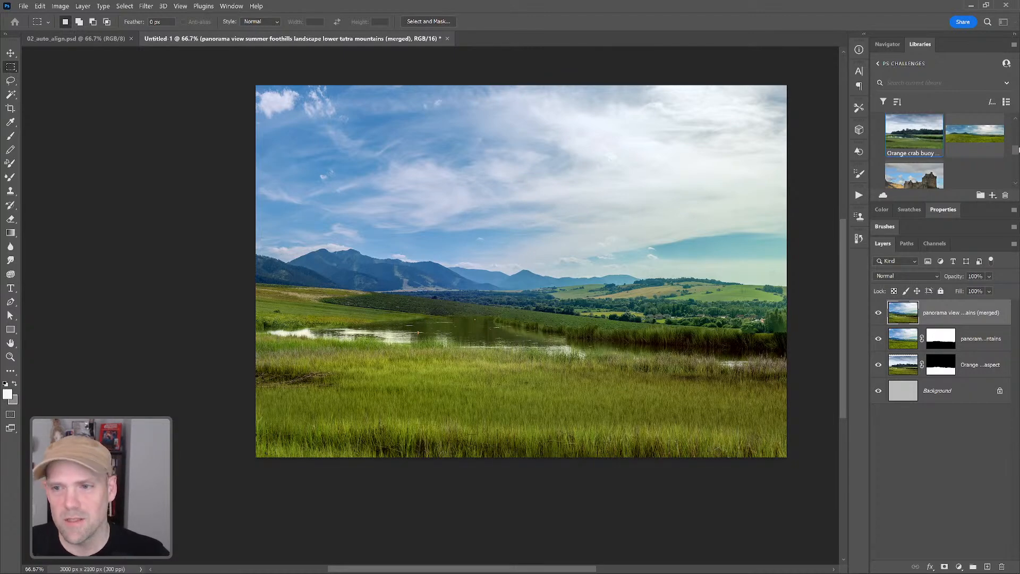
Step: Place the library image "Stone path in Japanese style garden" over the lower part of the merged landscape
scroll(928, 144, "down", 3)
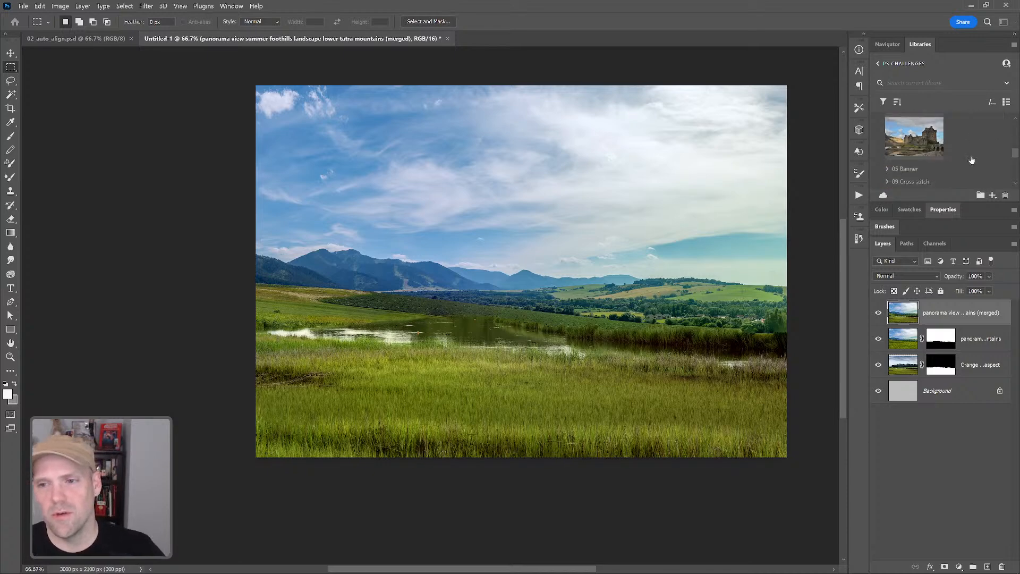
scroll(935, 149, "up", 5)
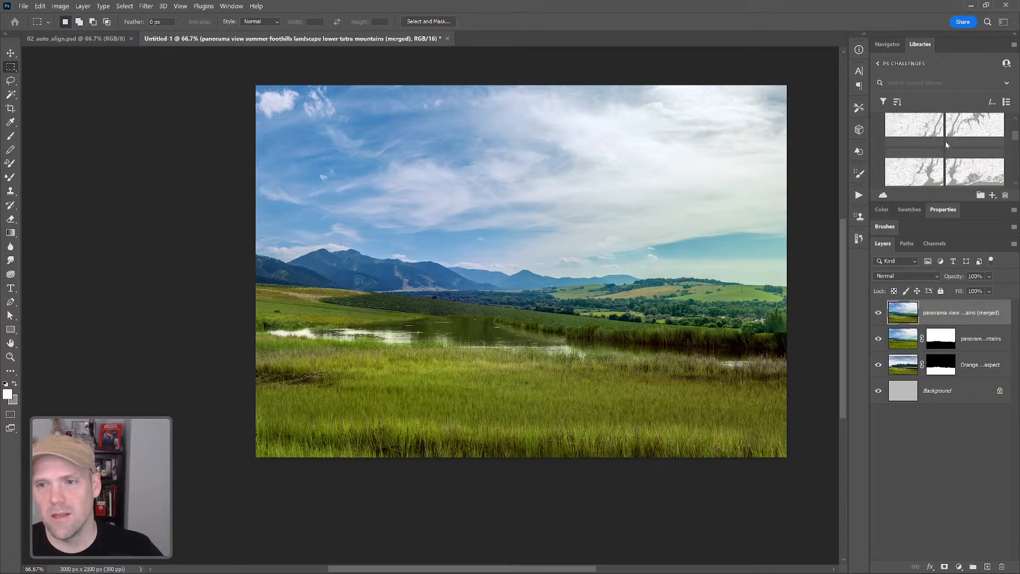
left_click_drag(514, 456, 520, 410)
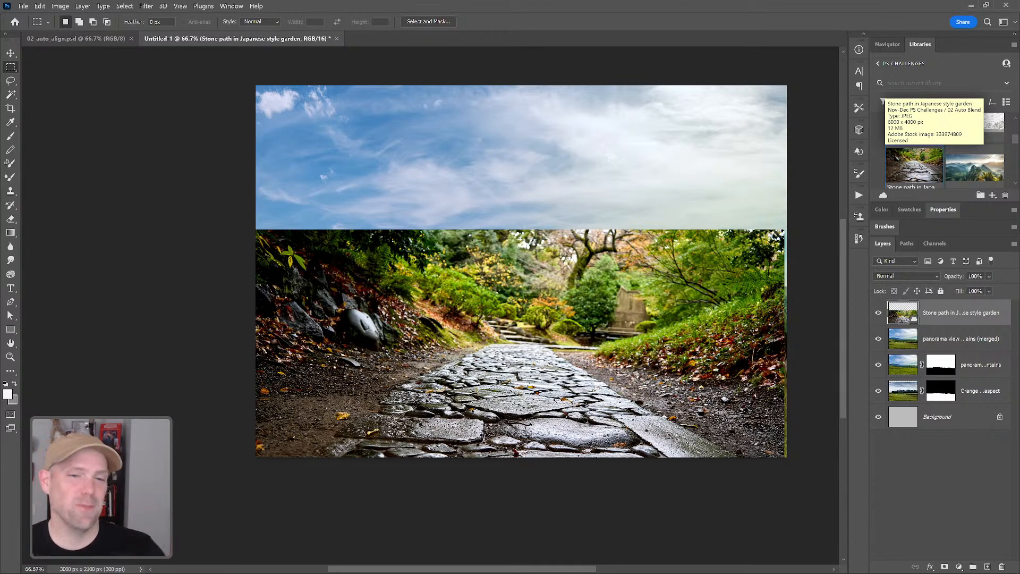
Step: Scale the stone path layer to about 51% so it spans the full canvas width
key("v")
mouse_move(615, 383)
left_mouse_down()
mouse_move(626, 385)
mouse_move(616, 383)
left_mouse_up()
key("ctrl+t")
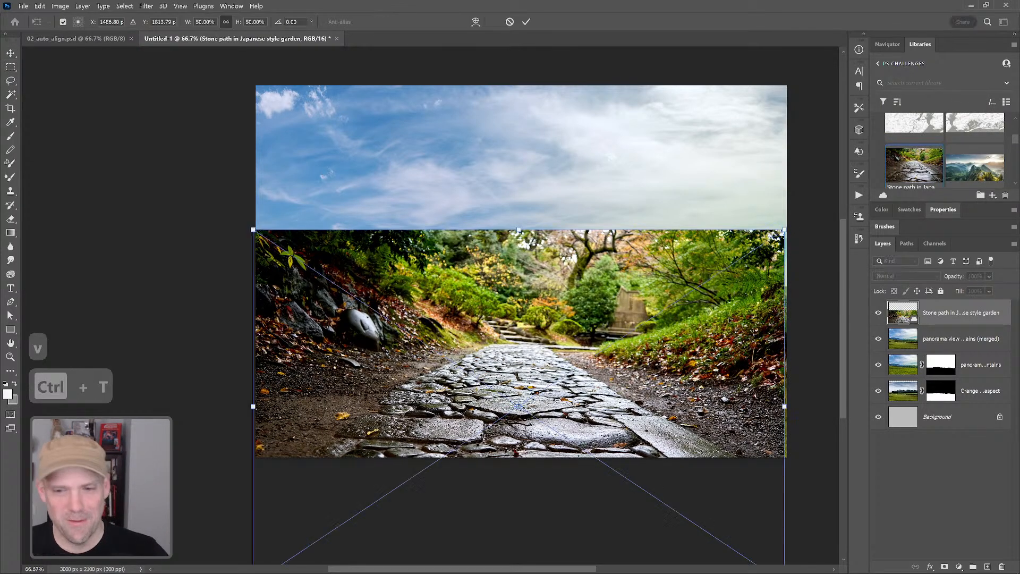
left_click_drag(793, 224, 795, 217)
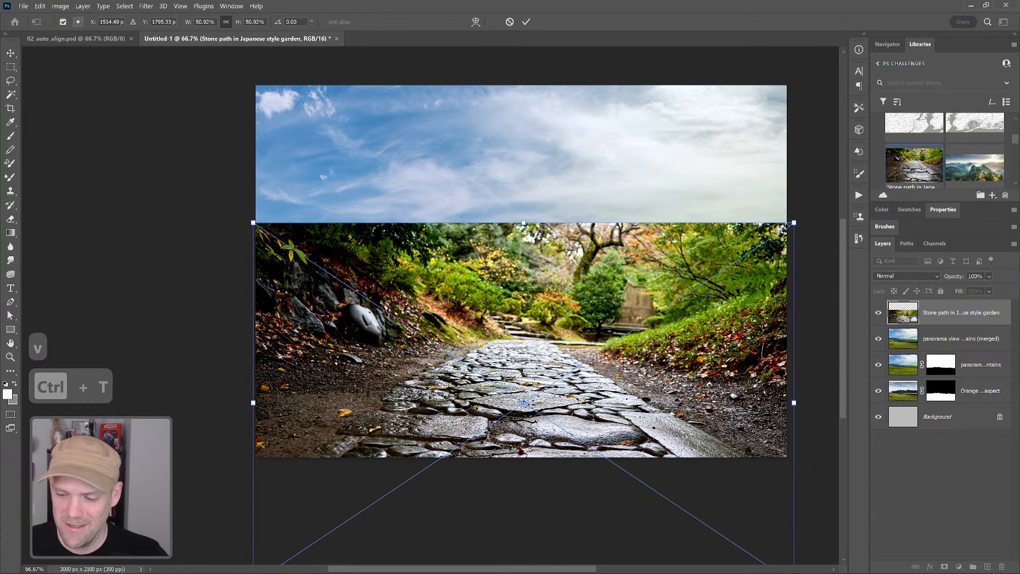
key("Return")
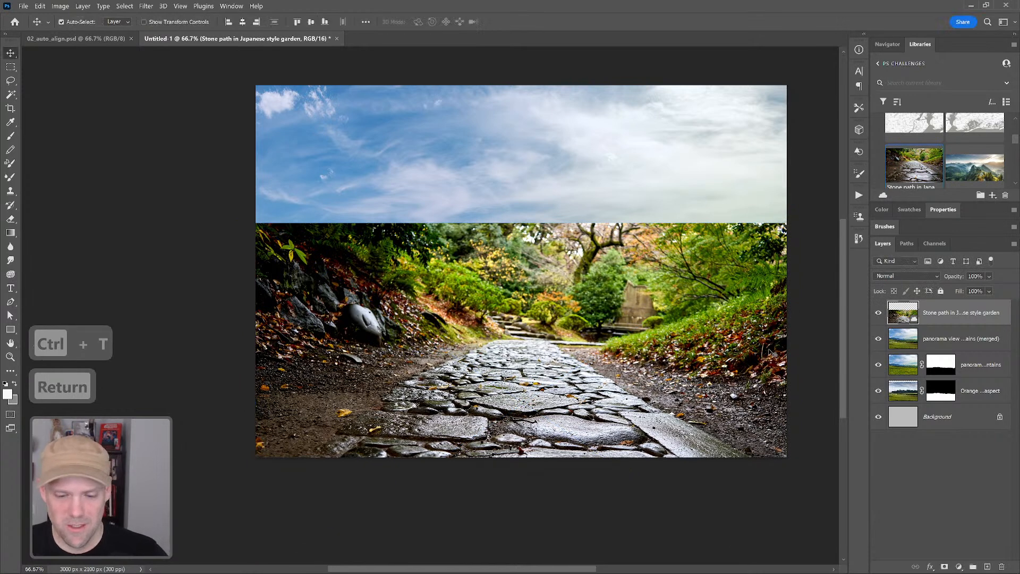
Step: Mask the stone path layer with a full-width rectangular selection running from the path's far end down to the canvas edge
key("m")
left_click_drag(787, 342, 234, 481)
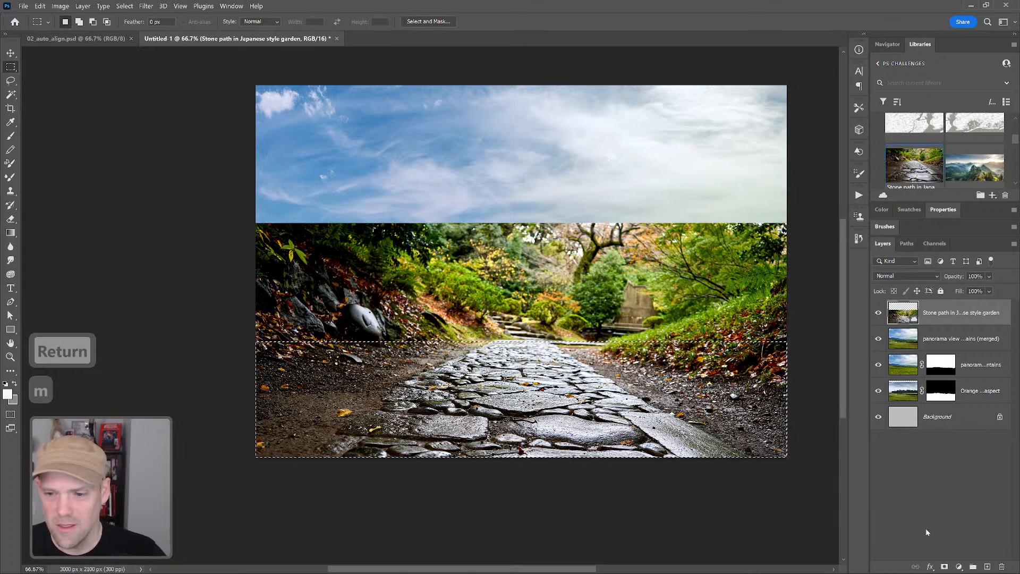
left_click(944, 566)
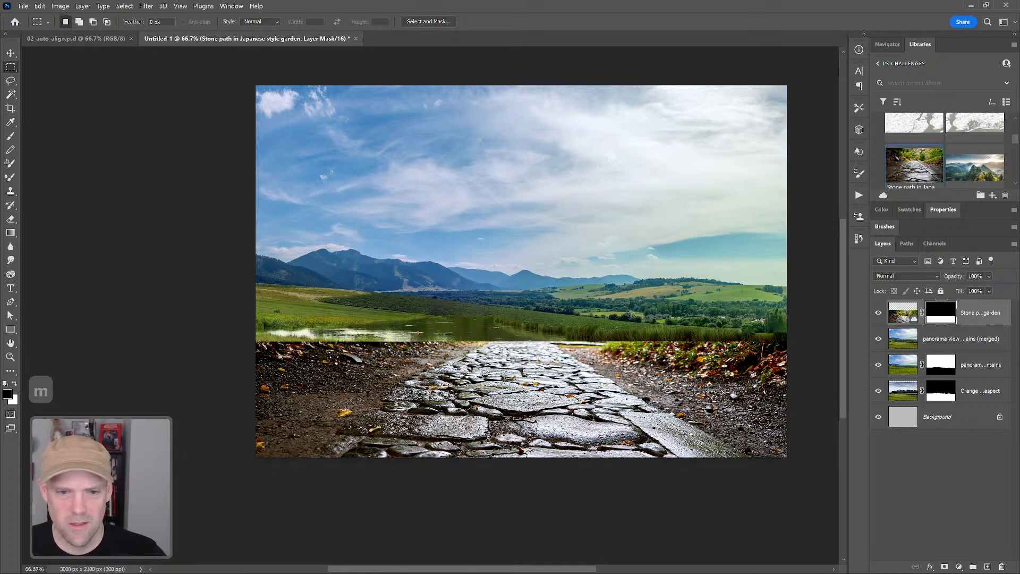
Step: Move the masked stone path layer lower and slightly right to reveal more marsh and cover the canvas's right edge
key("v")
left_click_drag(581, 338, 582, 355)
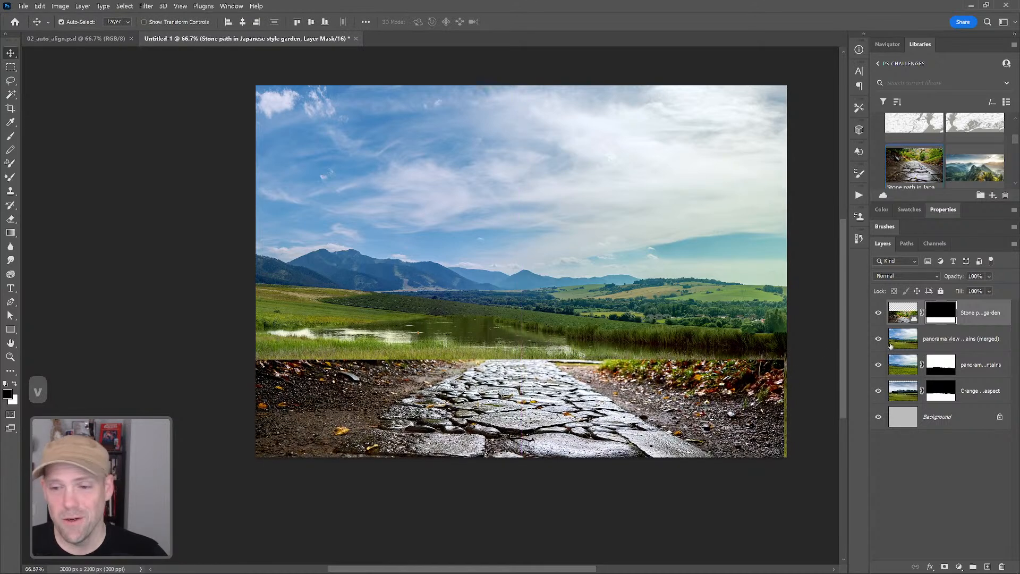
left_click(948, 341)
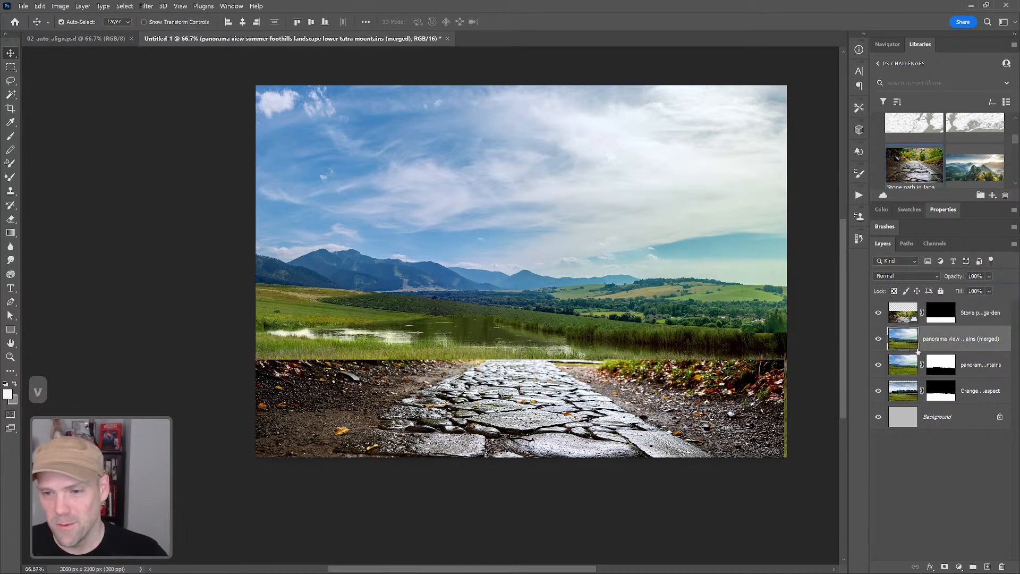
left_click_drag(638, 421, 635, 425)
Step: Mask the merged landscape layer to a full-width upper area that slightly overlaps the top of the stone path
left_click(749, 332)
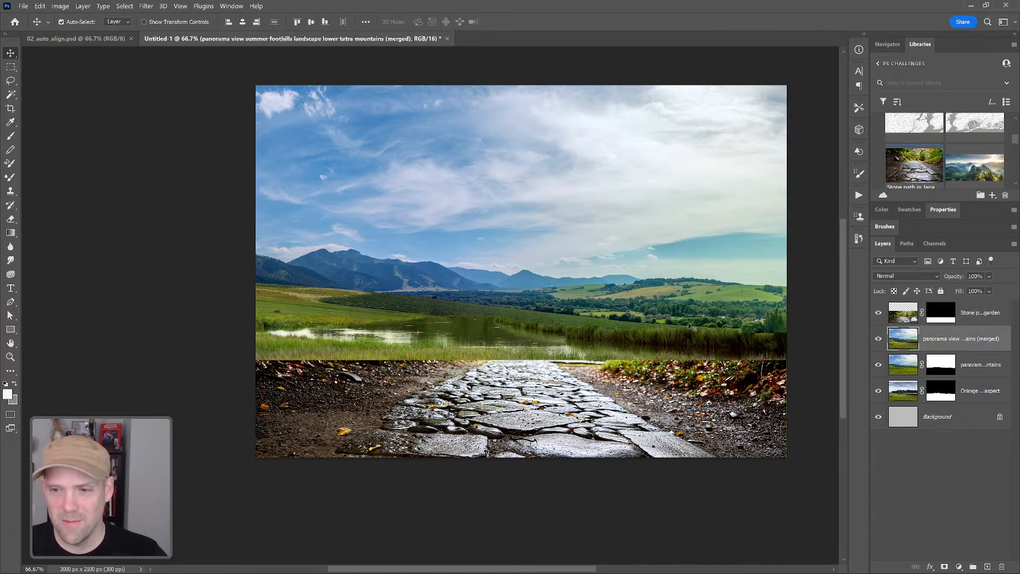
key("m")
left_click_drag(266, 64, 755, 384)
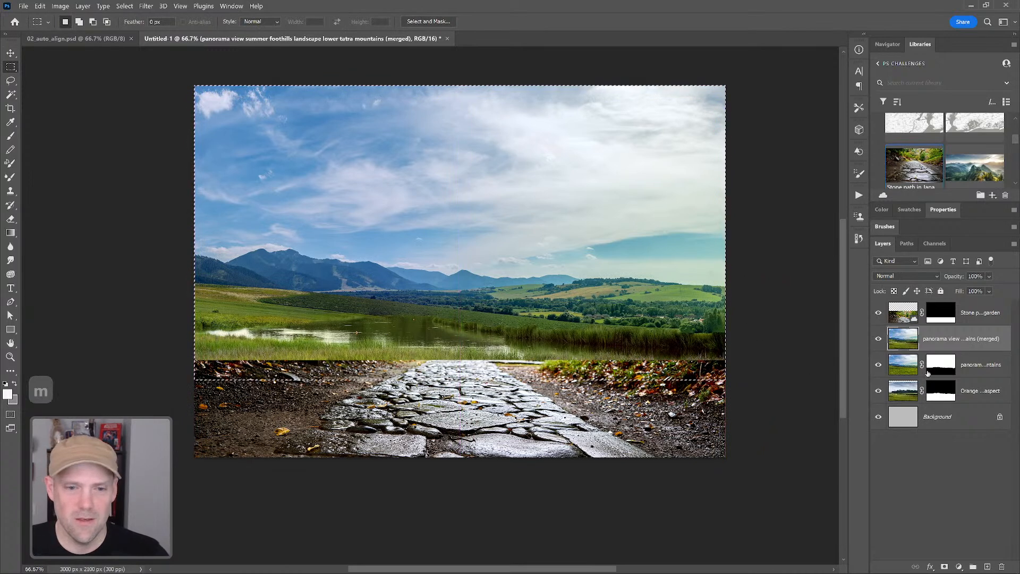
left_click(944, 566)
left_click_drag(664, 352, 730, 354)
Step: Select the stone path and merged landscape layers together and hide the original panorama and salt marsh layers
left_click(967, 333, "shift")
left_click(878, 364)
left_click(879, 391)
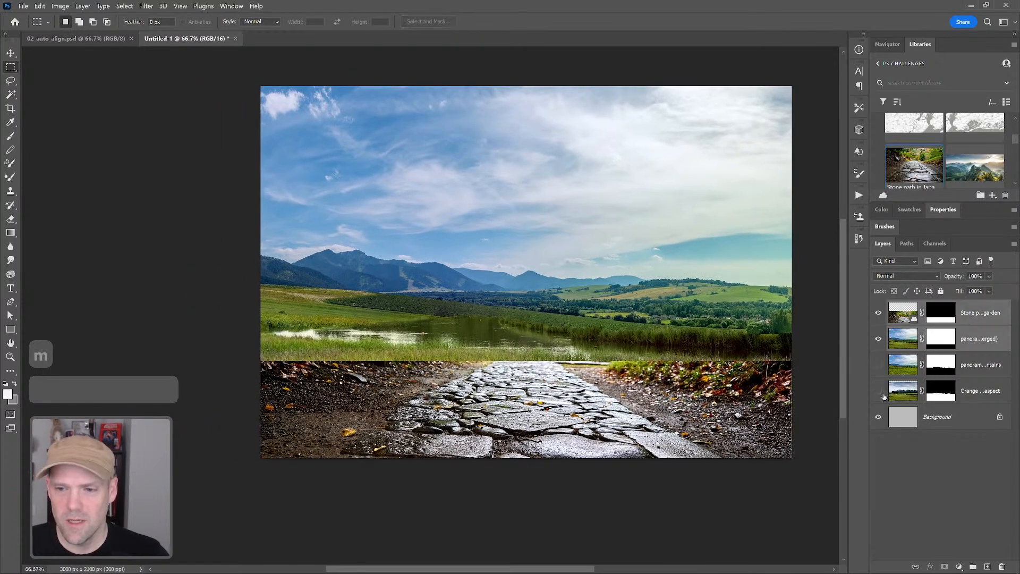
Step: Rasterize the stone path smart object layer so it can be auto-blended
left_click(39, 6)
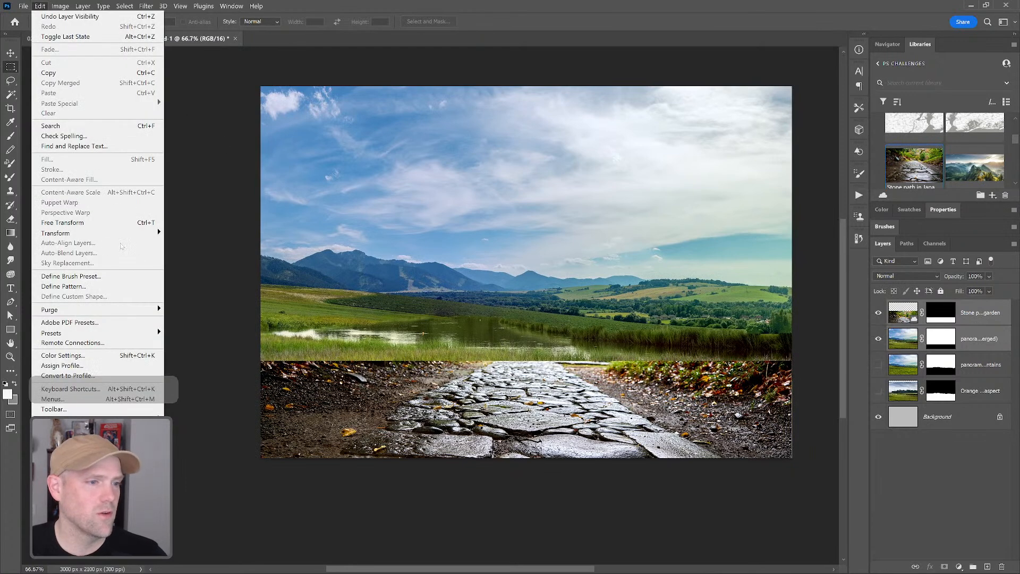
left_click(957, 313)
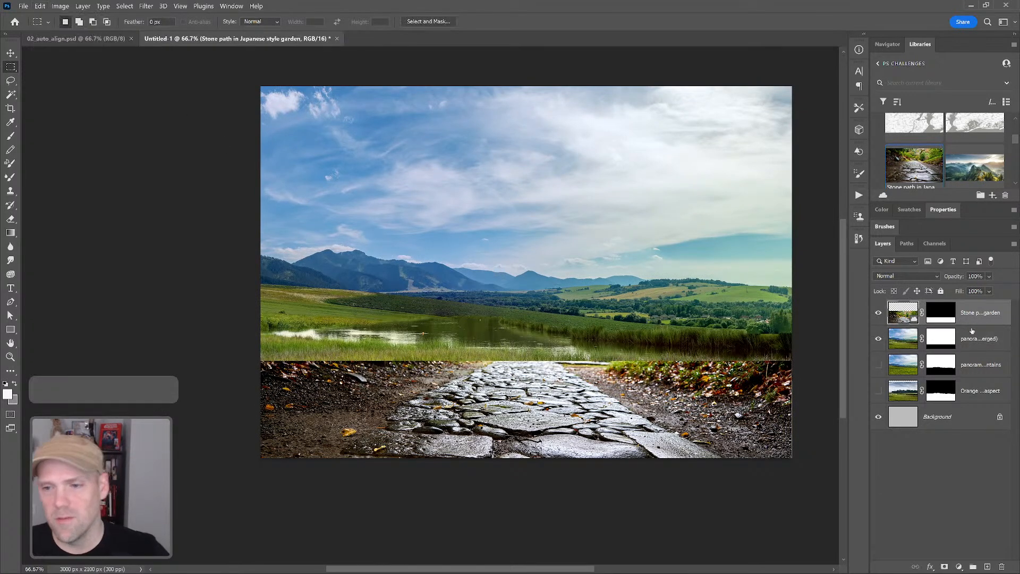
right_click(968, 309)
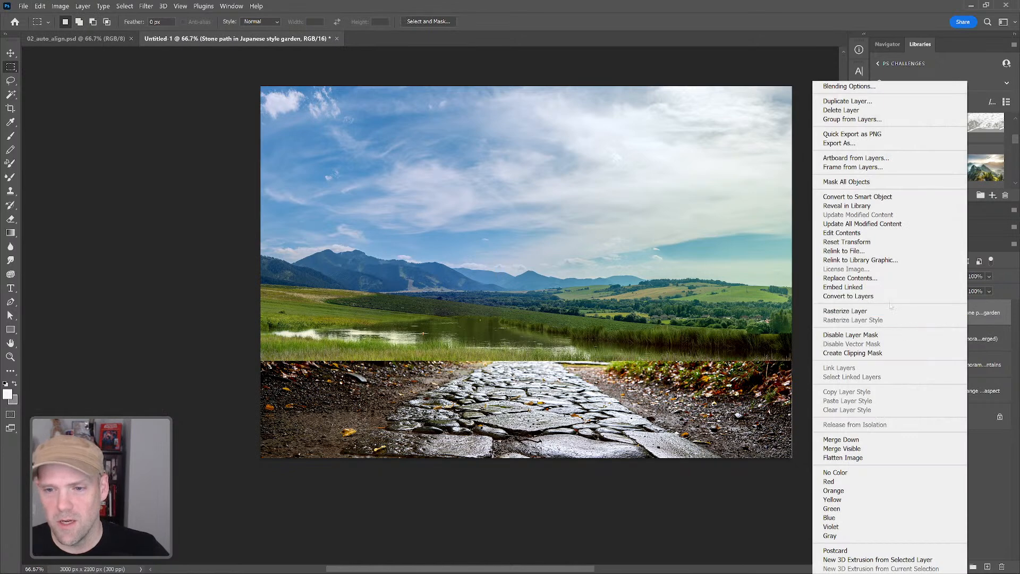
left_click(946, 300)
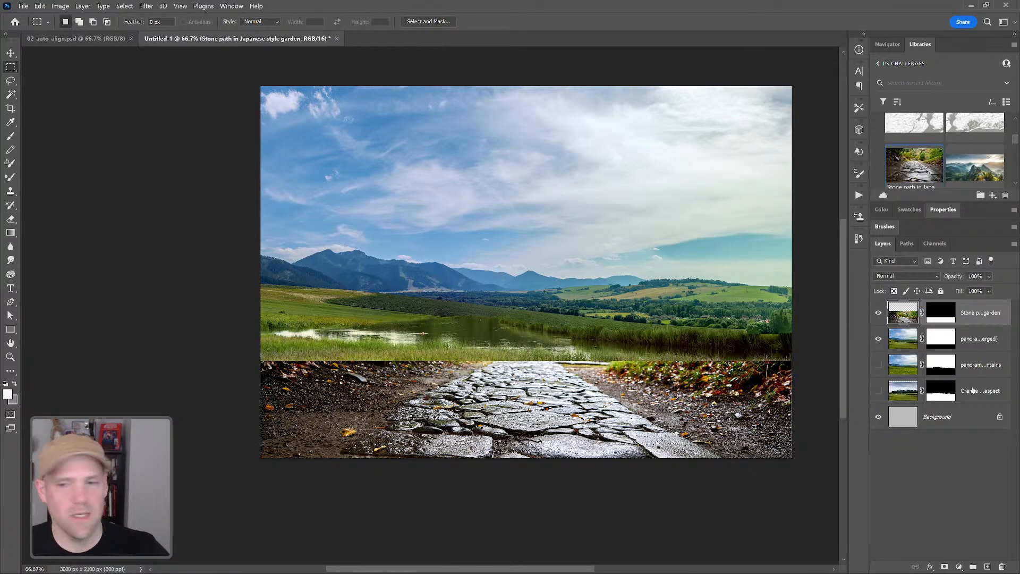
Step: Auto-blend the stone path and merged landscape layers as Panorama with Seamless Tones and Colors and Content Aware Fill Transparent Areas
left_click(972, 342, "shift")
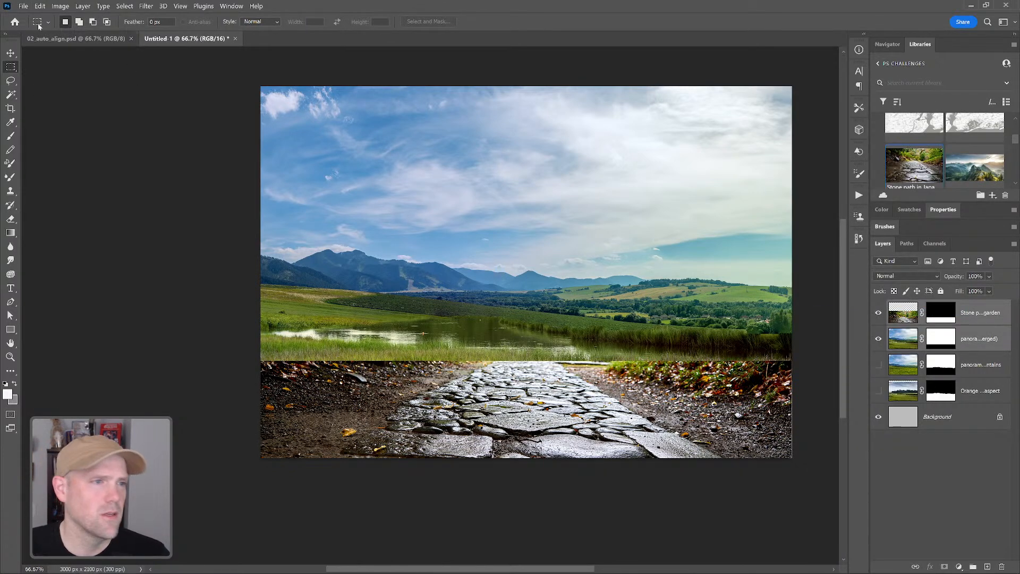
left_click(24, 6)
mouse_move(40, 6)
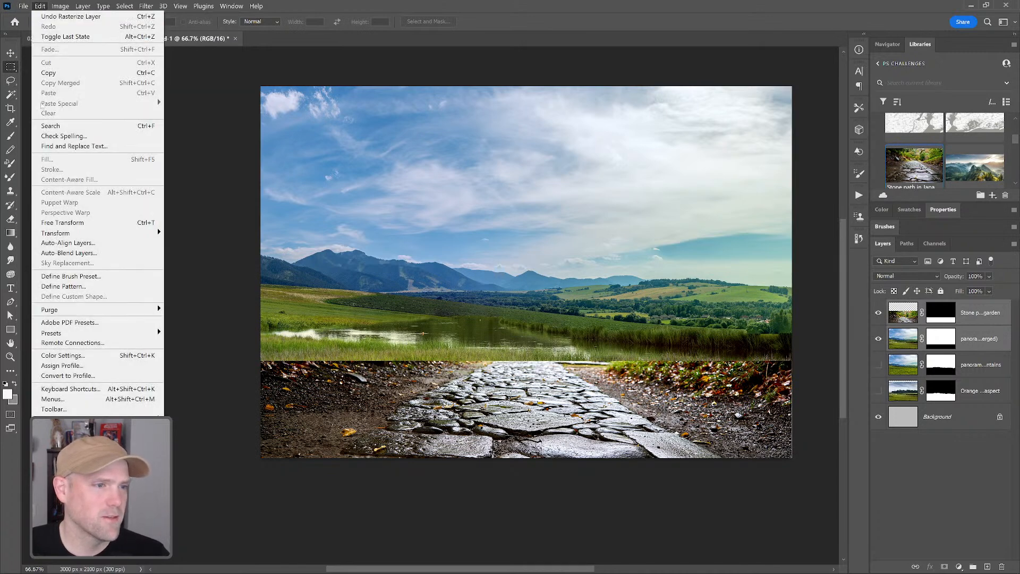
left_click(97, 254)
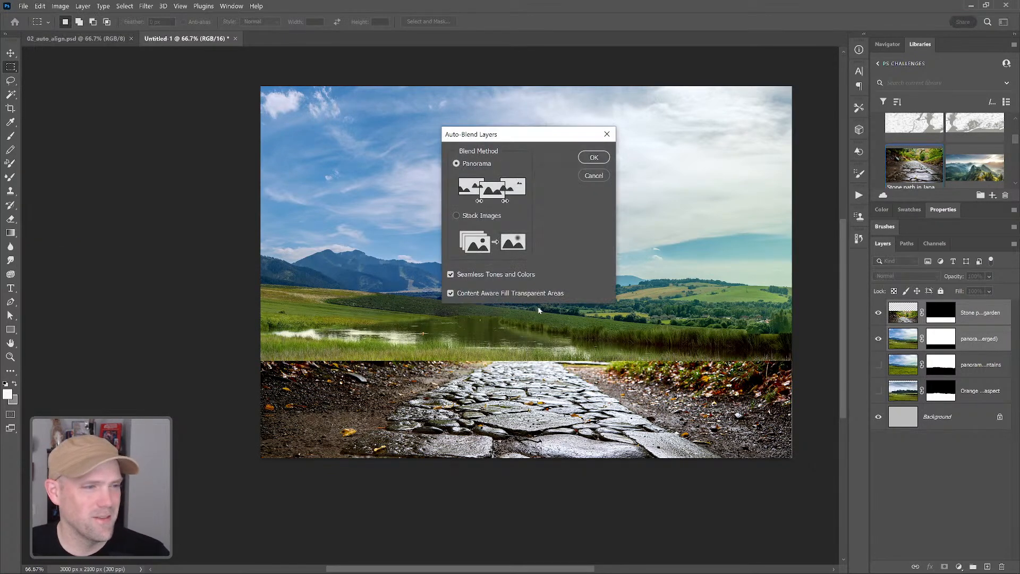
left_click(595, 158)
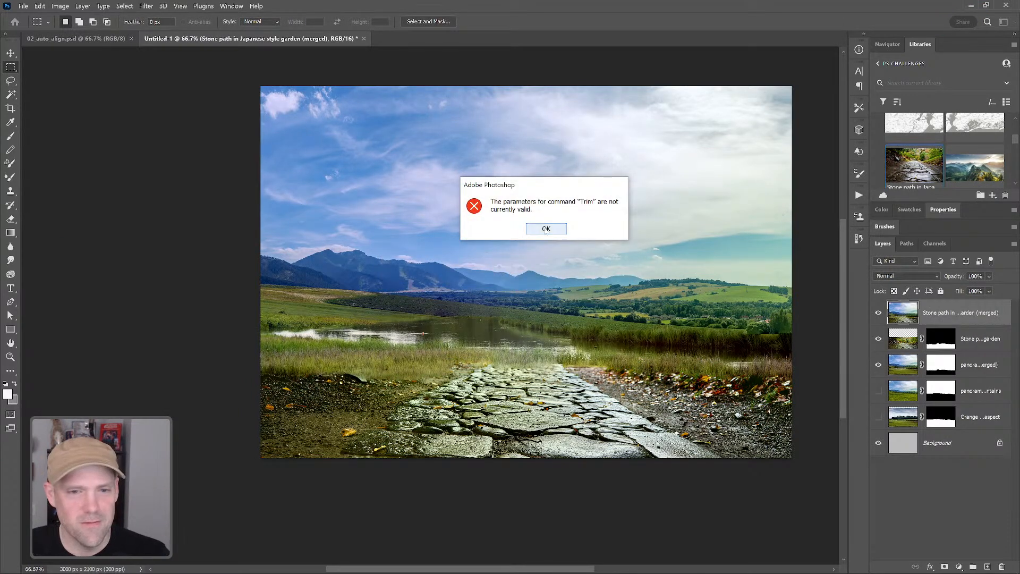
Step: Compare the blended landscape with its history state before rasterizing and auto-blending, and return to the newest state
left_click(546, 228)
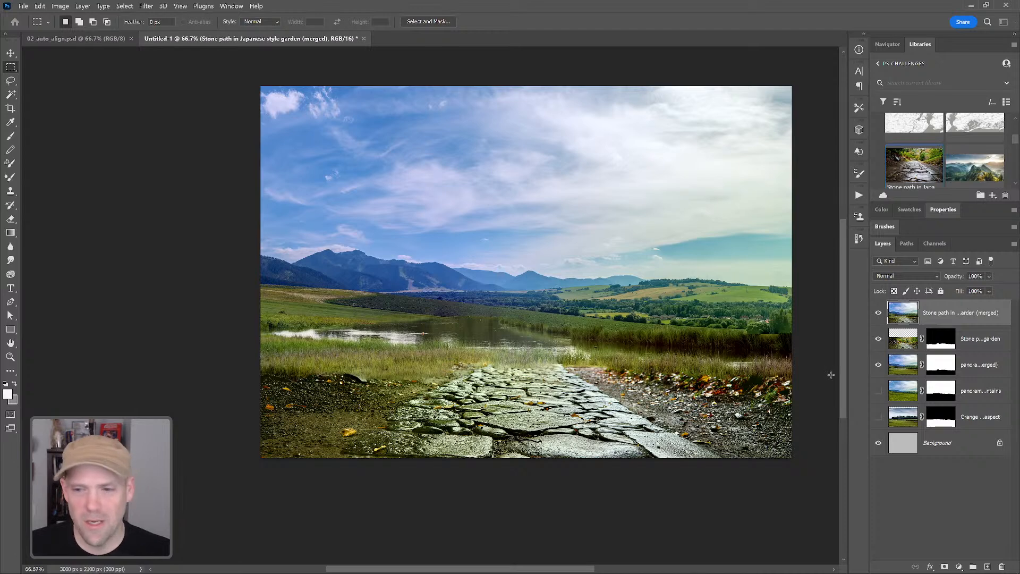
left_click(859, 239)
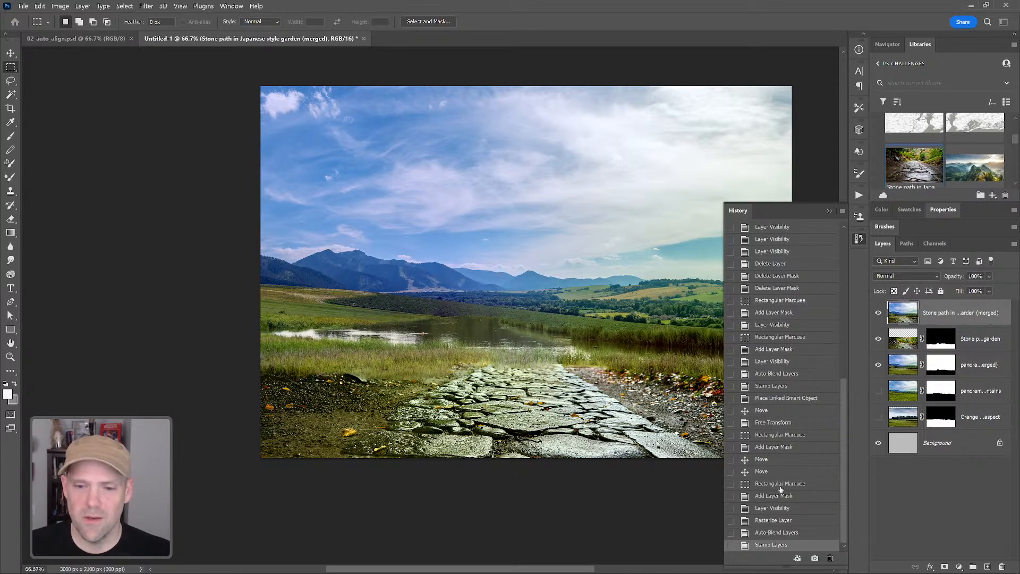
left_click(786, 509)
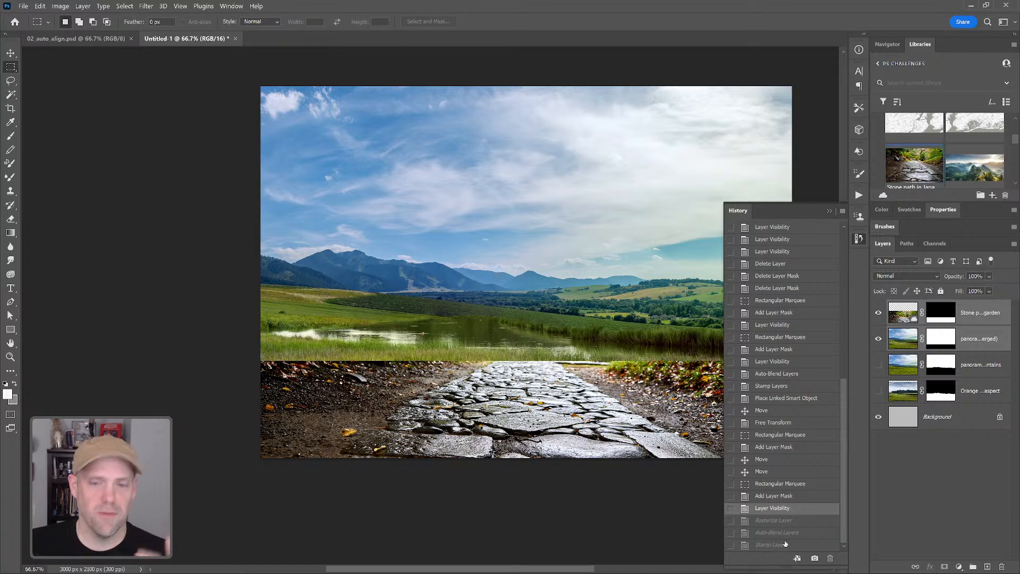
left_click(785, 544)
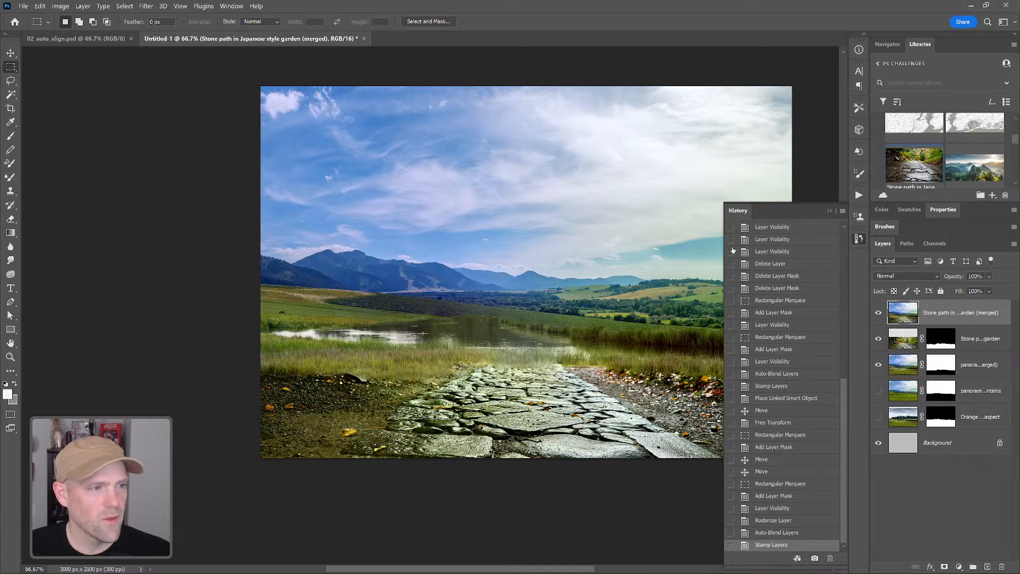
left_click(830, 211)
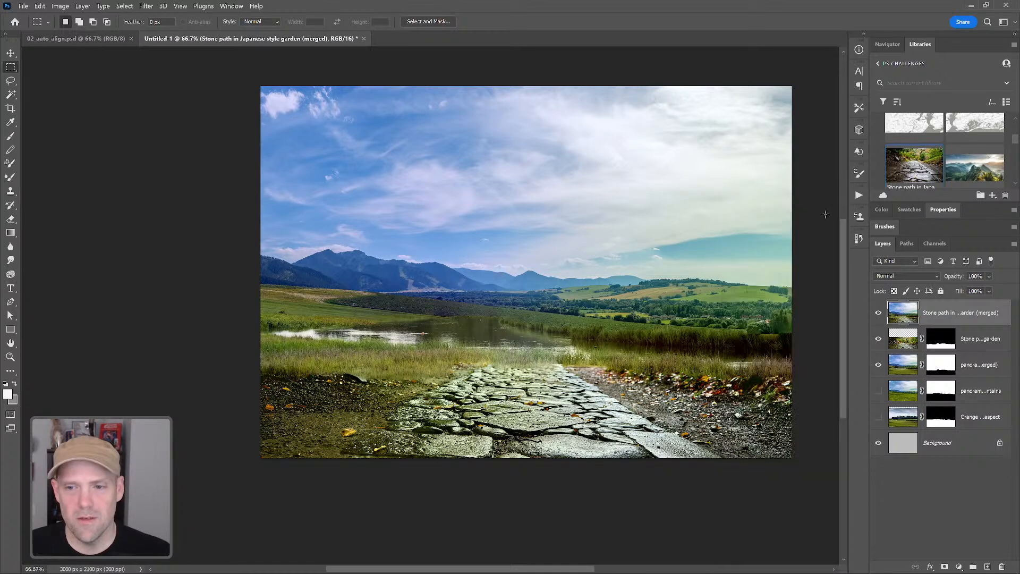
left_click(921, 472)
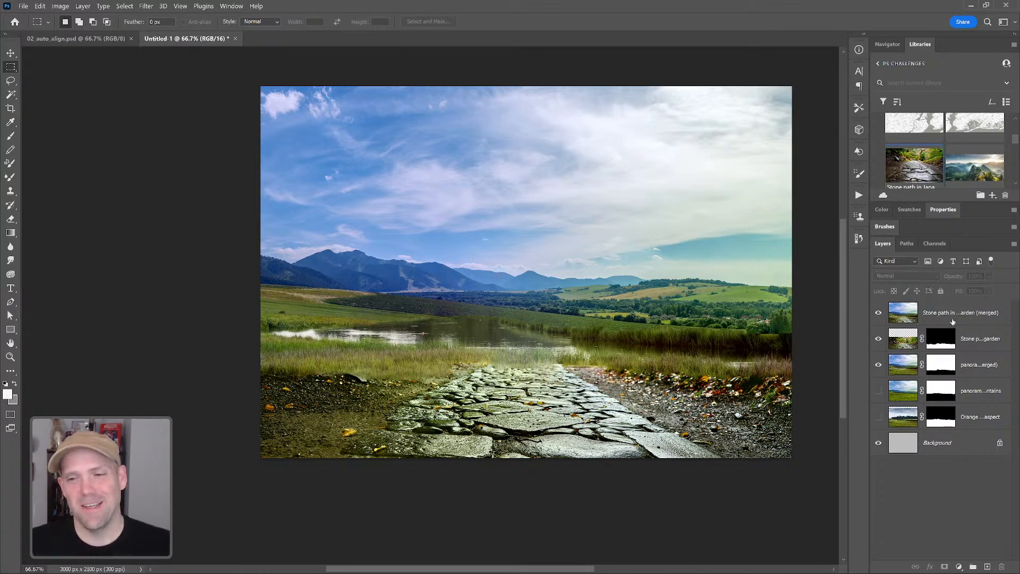
left_click(951, 318)
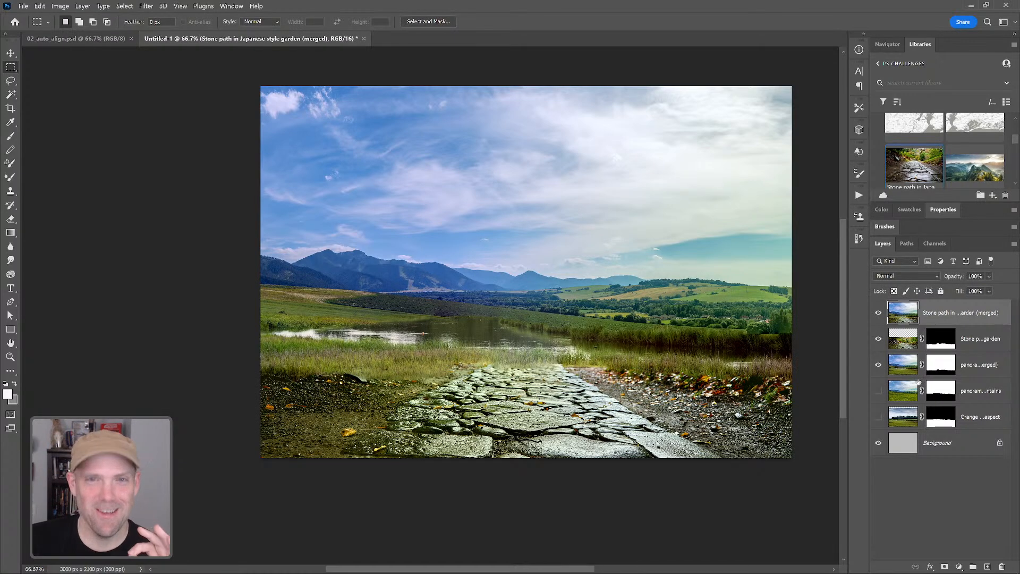
left_click(929, 467)
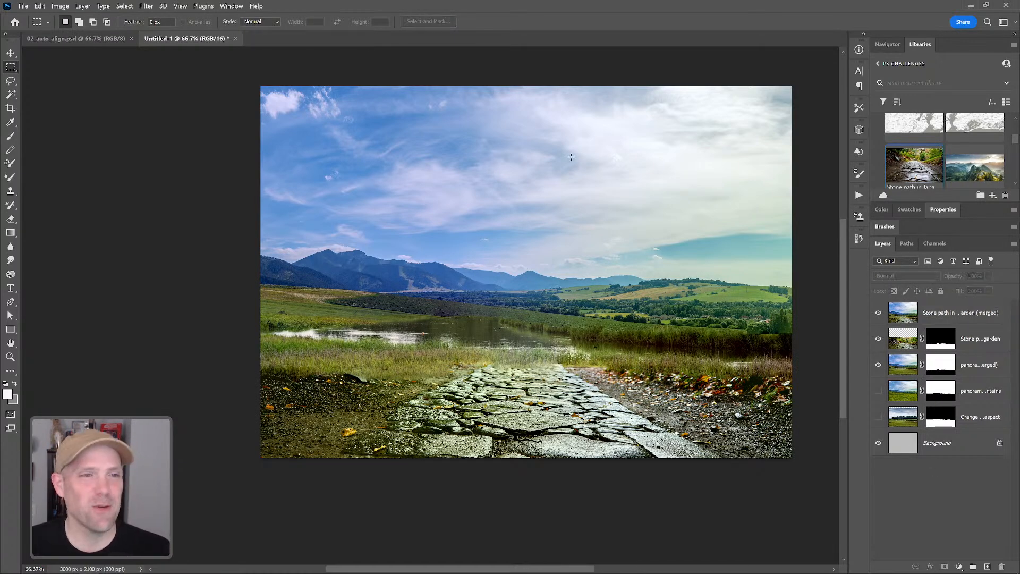
Step: Open the desk1 photo from the 04 Panorama group of the PS Challenges library as its own document
scroll(940, 154, "up", 3)
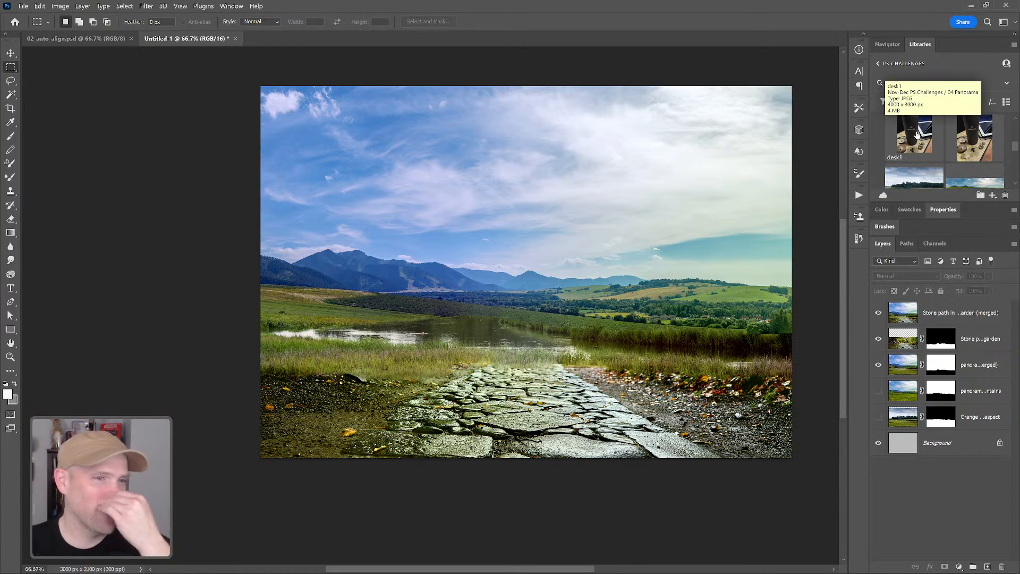
double_click(915, 136)
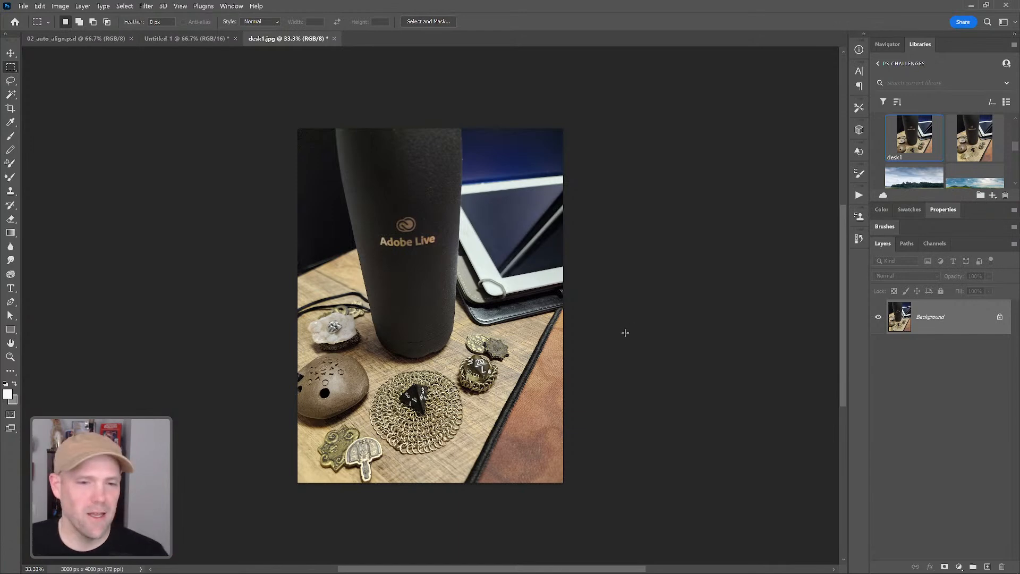
key("z")
left_click(566, 324)
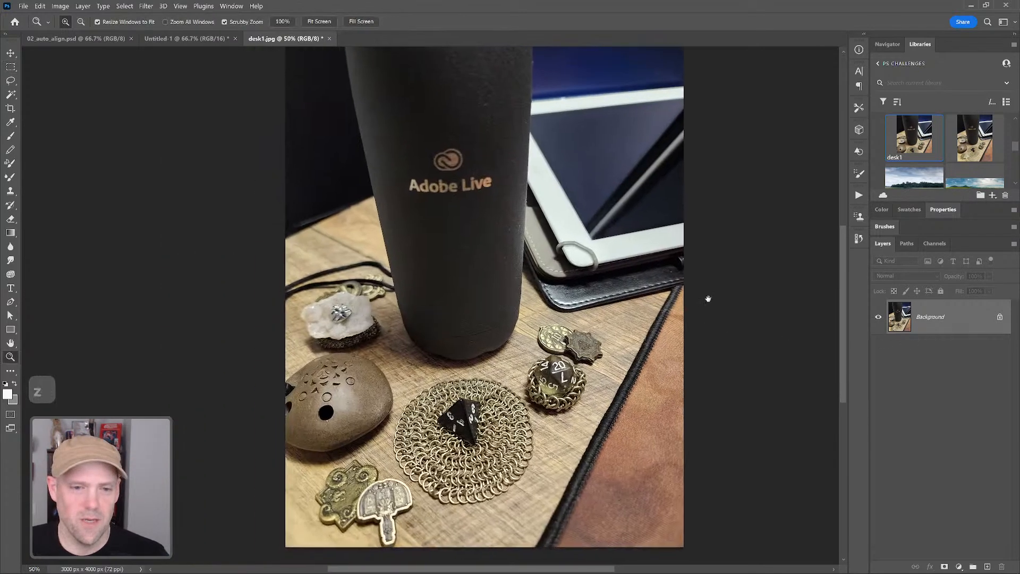
Step: Place the desk2 photo from the library on top of the desk1 photo as a new layer
scroll(945, 154, "up", 3)
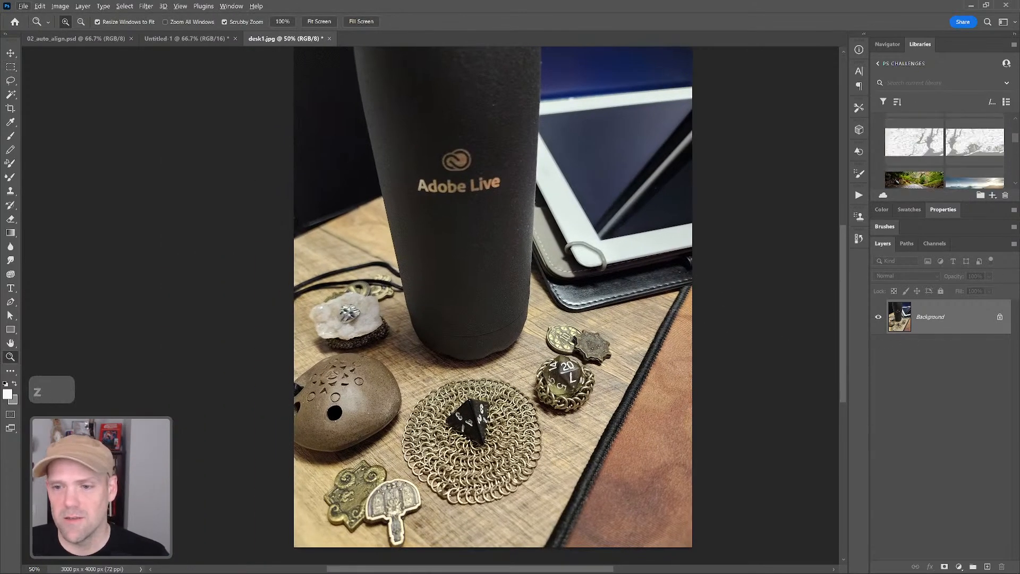
scroll(946, 154, "down", 3)
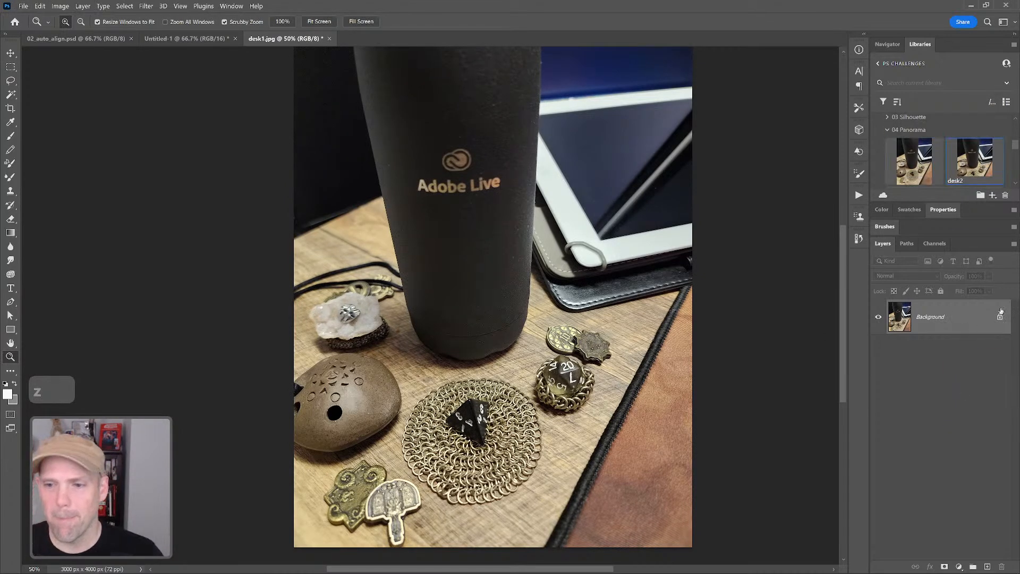
left_click_drag(1002, 182, 941, 309)
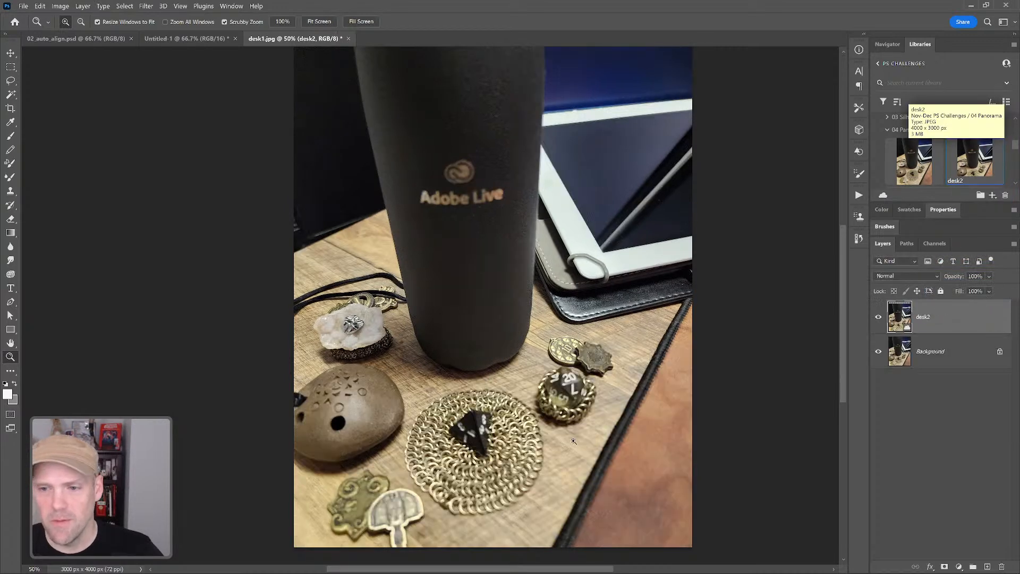
Step: Rasterize the desk2 layer and convert the locked Background into a regular layer
right_click(941, 316)
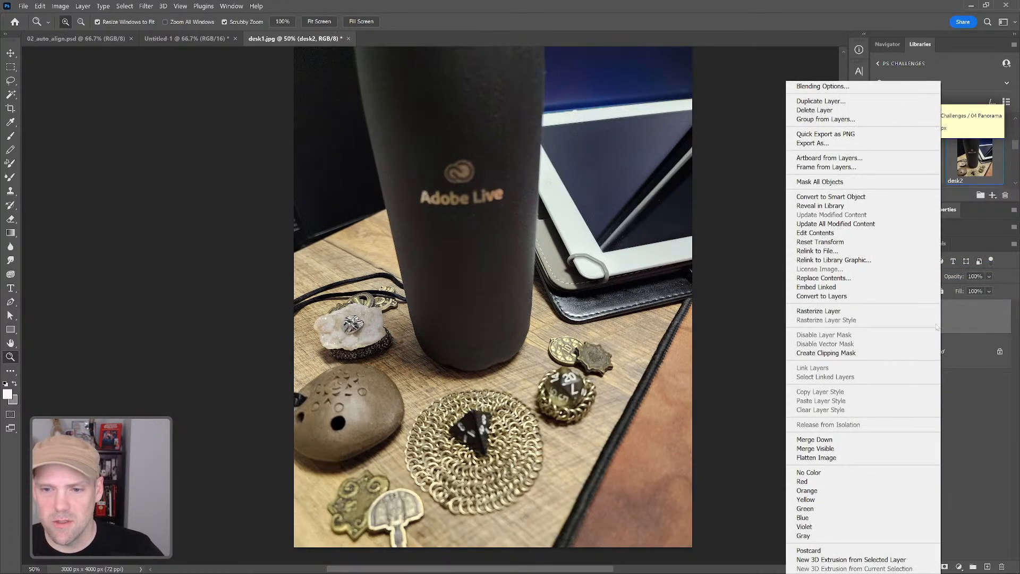
left_click(894, 311)
double_click(944, 352)
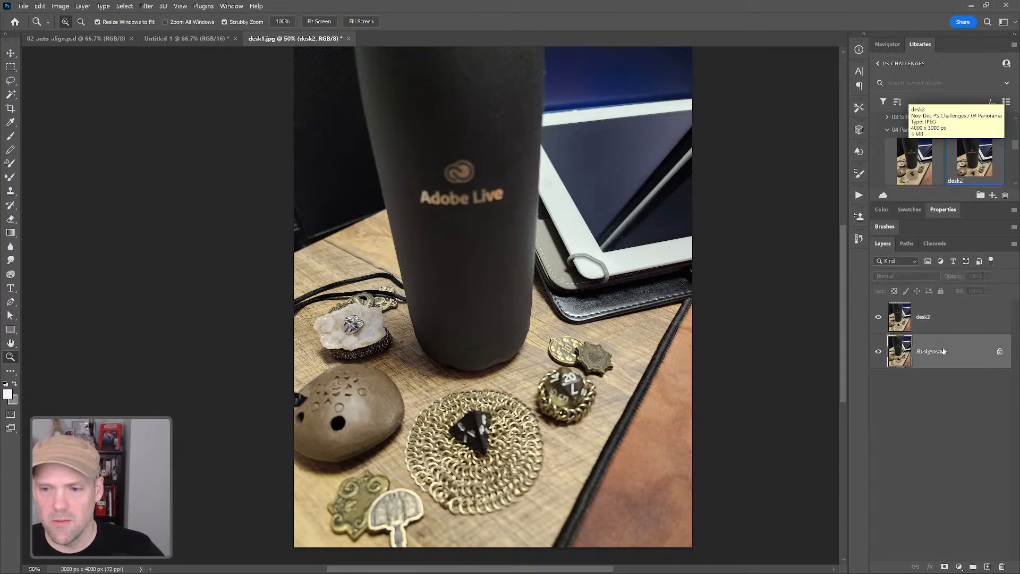
key("Return")
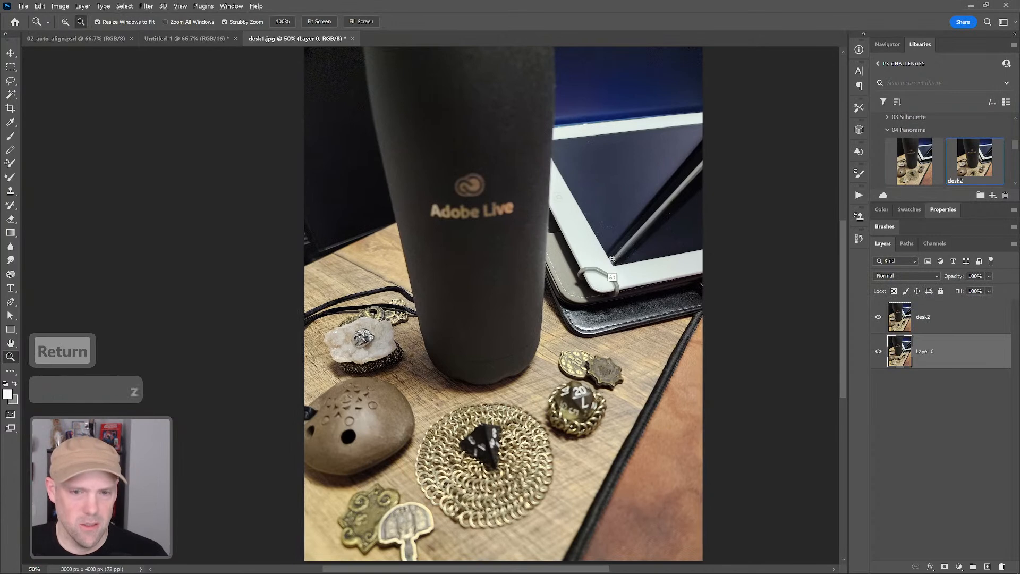
Step: Reduce the desk2 layer's opacity to 49% to see how it overlaps the photo beneath
left_click(614, 268, "alt")
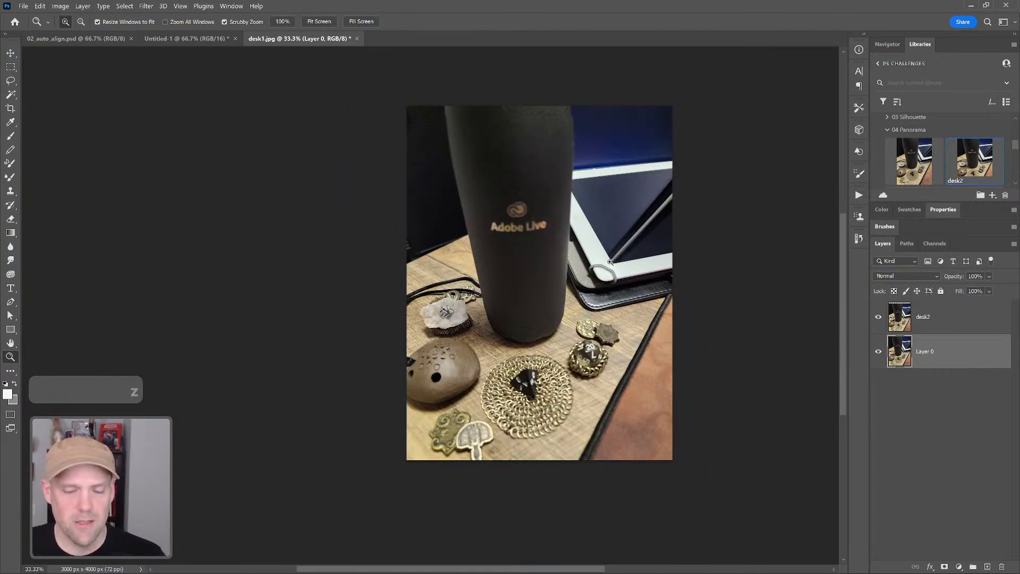
key("v")
key("z")
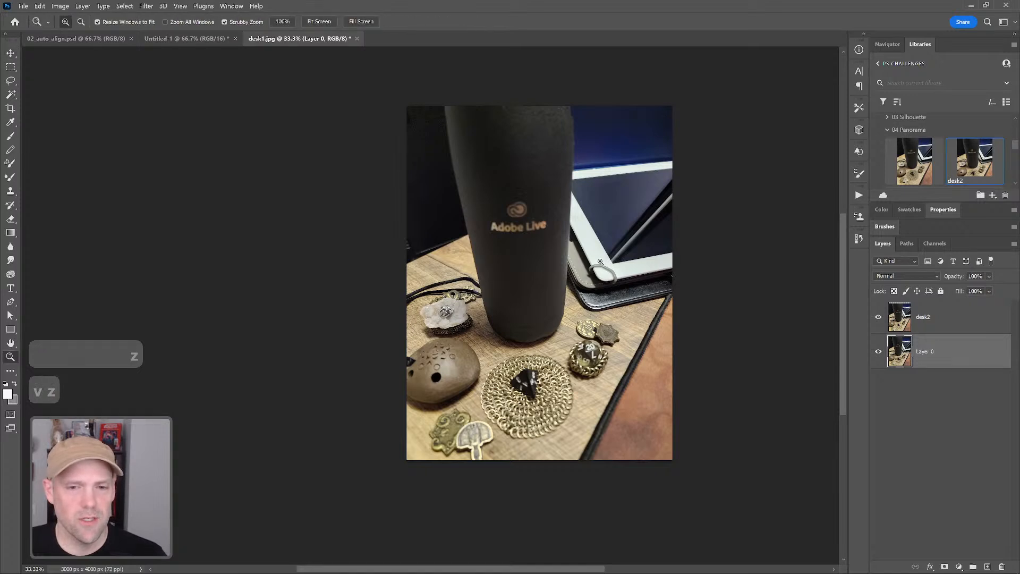
left_click(600, 262)
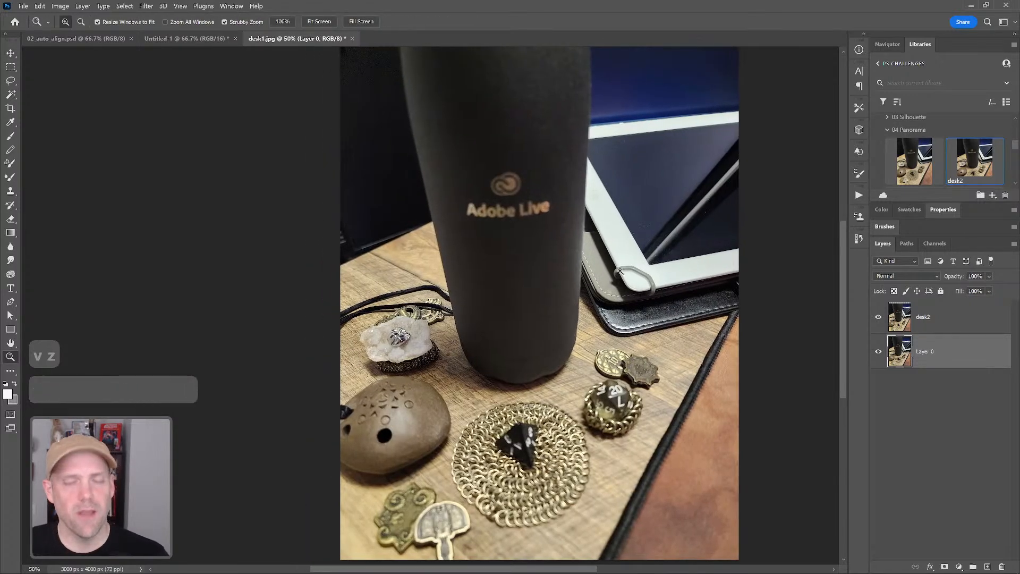
key("v")
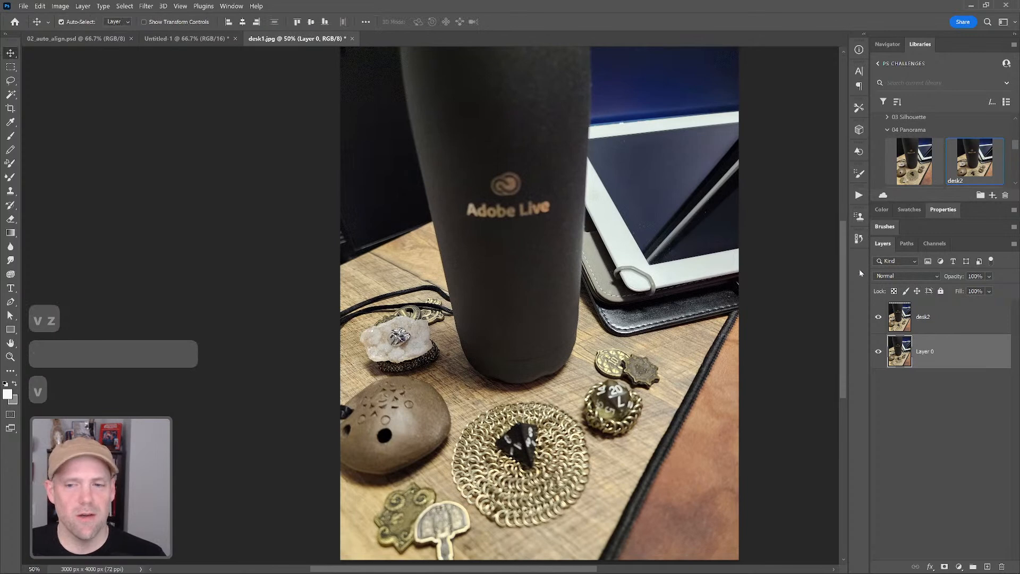
left_click(932, 323)
mouse_move(949, 276)
left_mouse_down()
mouse_move(936, 290)
mouse_move(919, 280)
mouse_move(934, 281)
left_mouse_up()
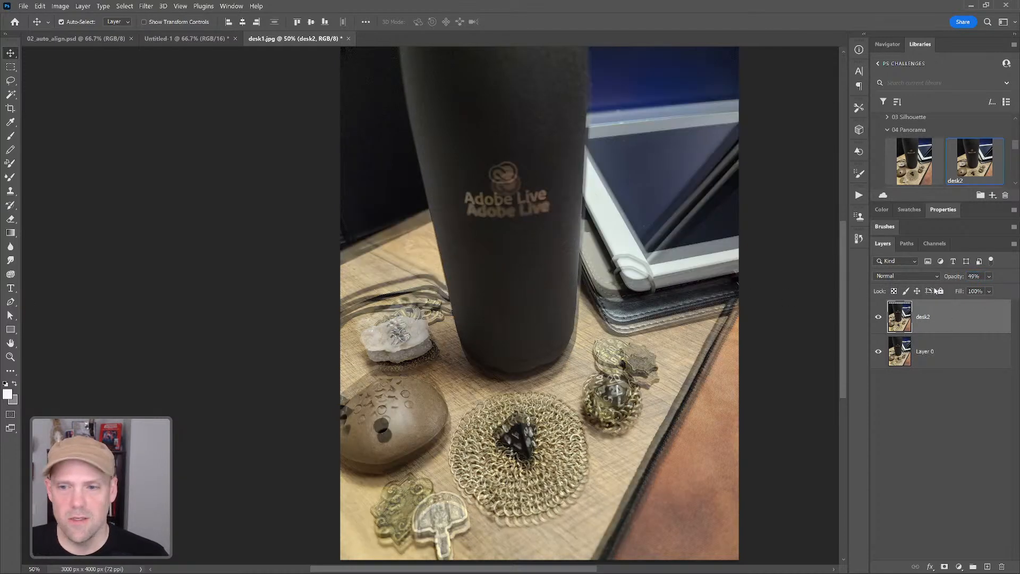
Step: Move the desk2 layer to match the photo beneath by hand, and shift it sideways out of alignment
key("z")
left_click(607, 287, "alt")
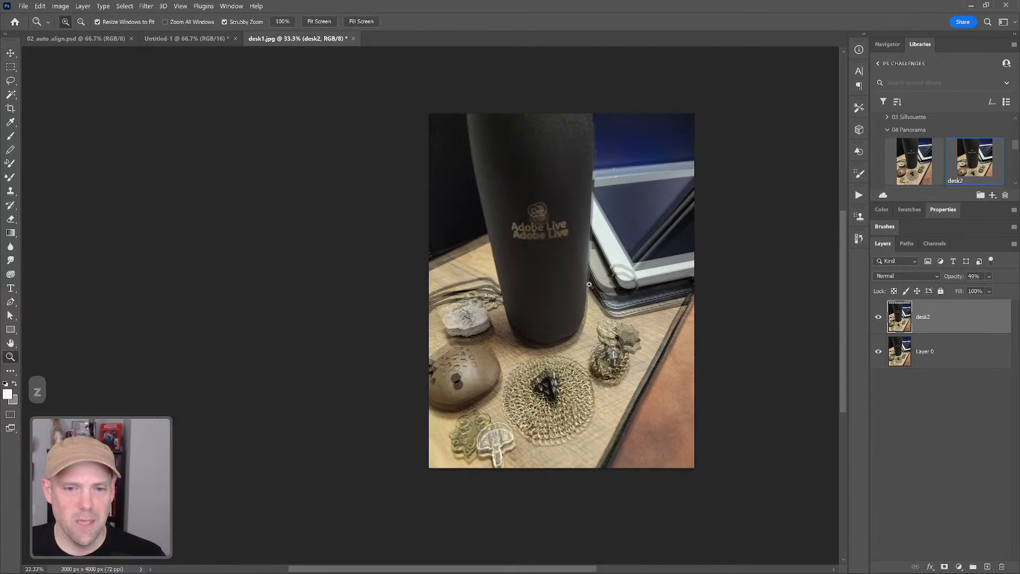
key("v")
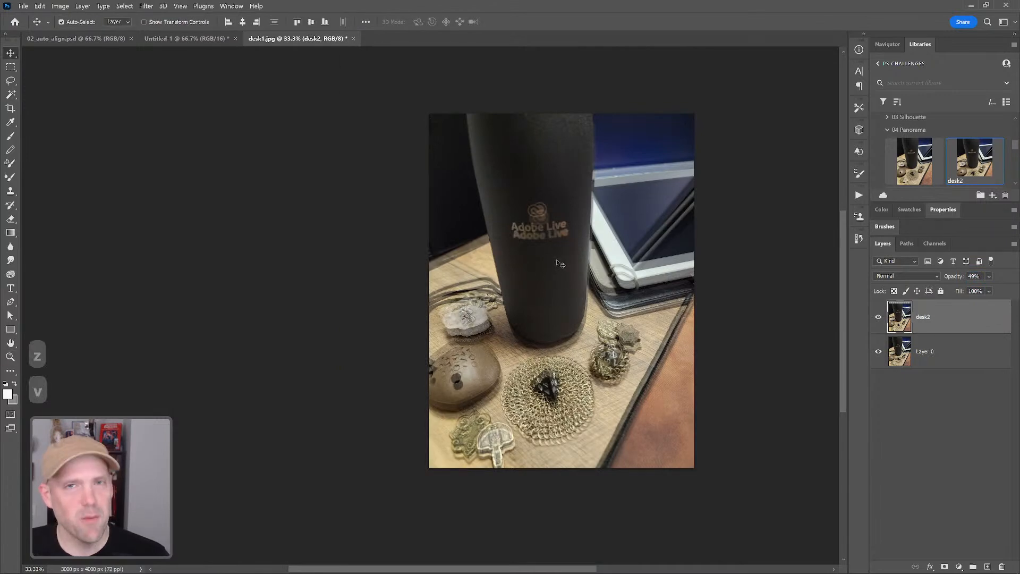
mouse_move(553, 270)
left_mouse_down()
mouse_move(572, 256)
mouse_move(565, 246)
mouse_move(550, 257)
mouse_move(558, 268)
left_mouse_up()
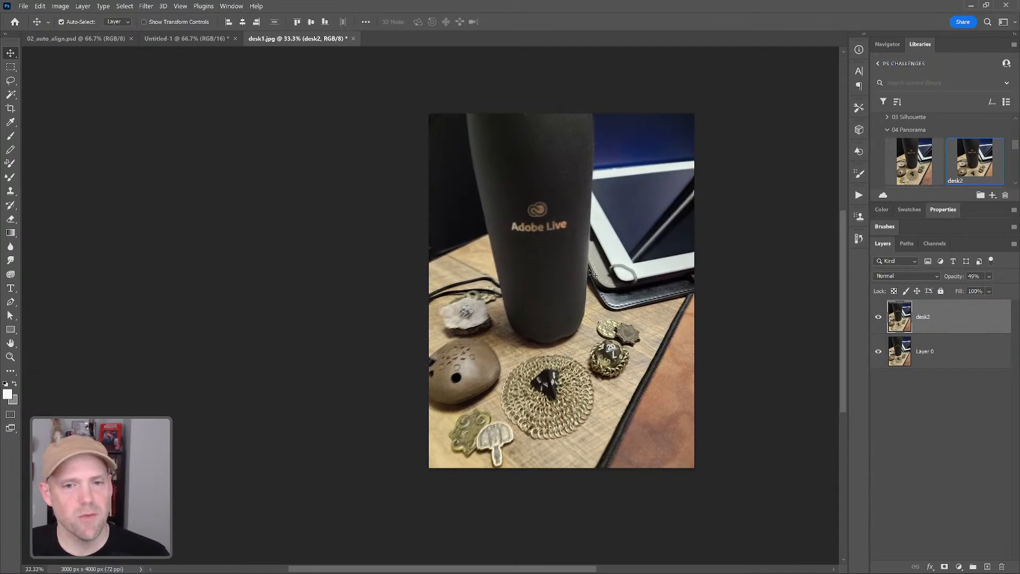
left_click_drag(577, 288, 603, 289)
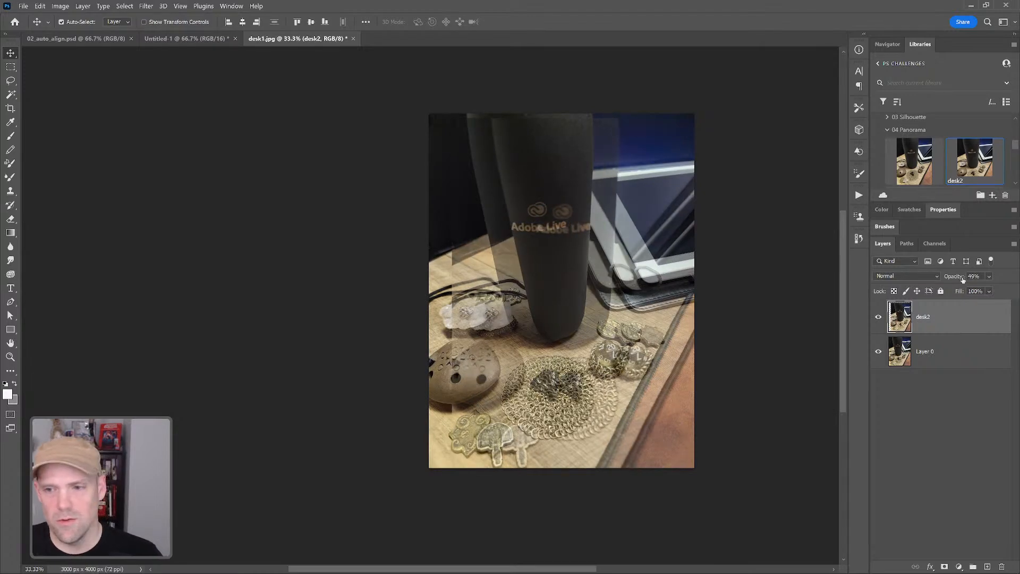
Step: Restore the desk2 layer's opacity to 100% and rotate the layer about 7.7° clockwise
key("0")
key("ctrl")
key("ctrl+t")
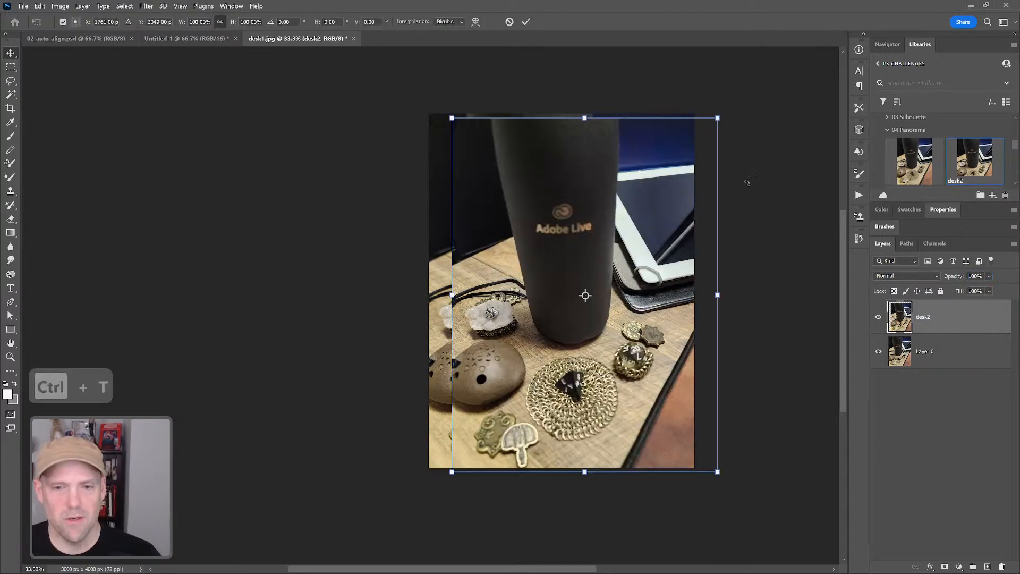
left_click_drag(744, 101, 769, 130)
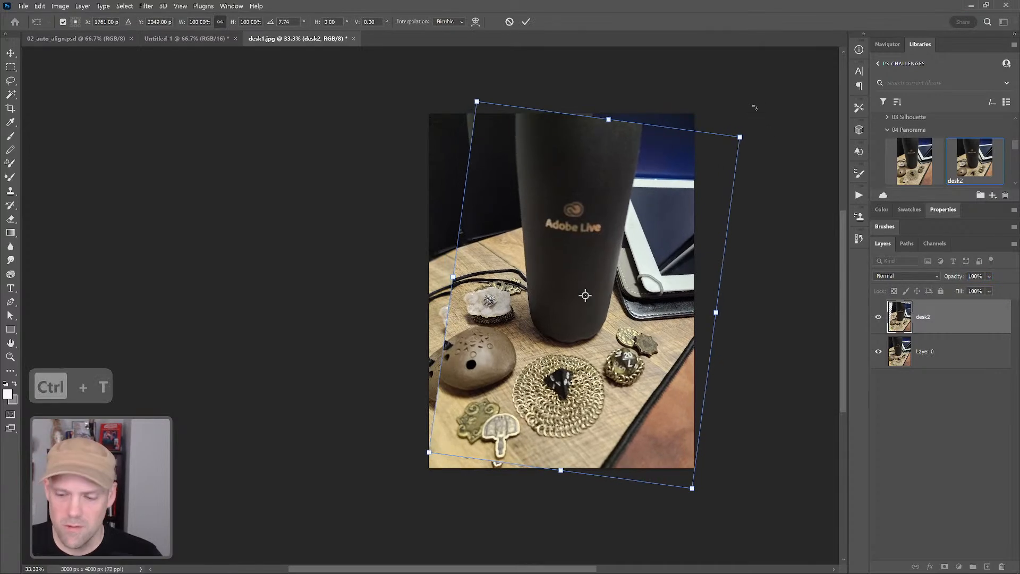
key("Return")
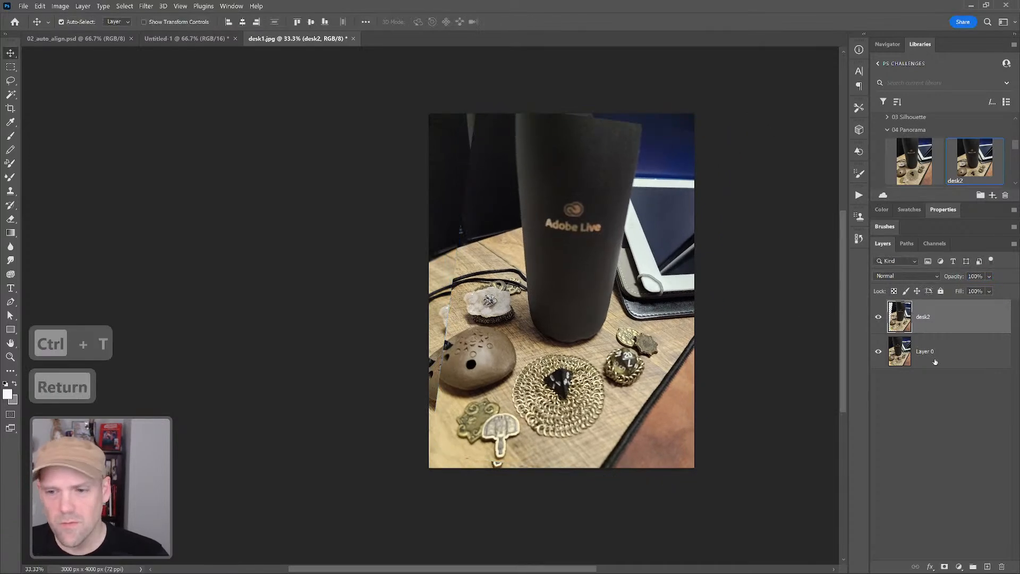
Step: Auto-align the desk2 and Layer 0 layers using the Auto projection without lens correction
left_click(933, 361)
left_click(930, 320, "shift")
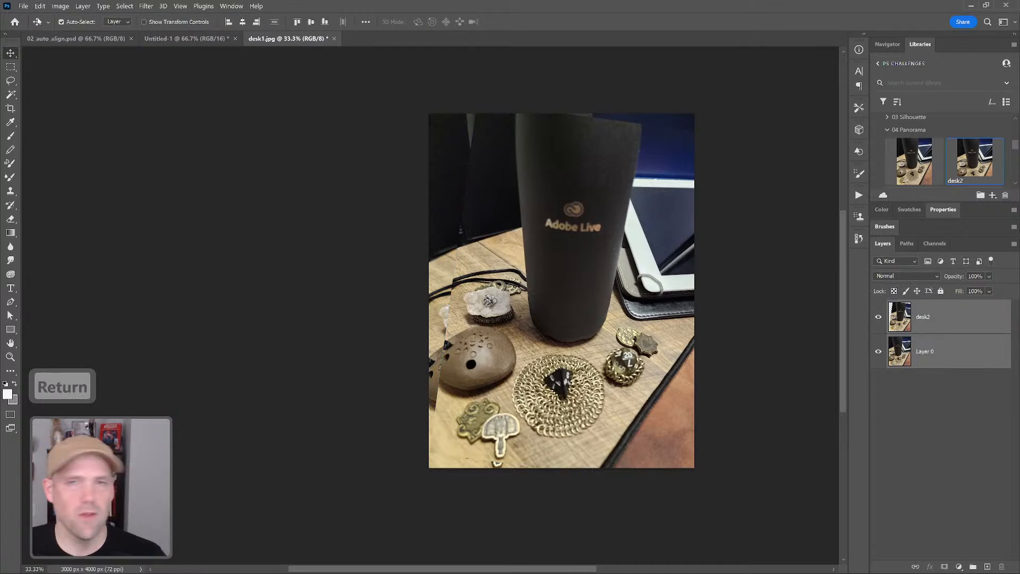
left_click(39, 6)
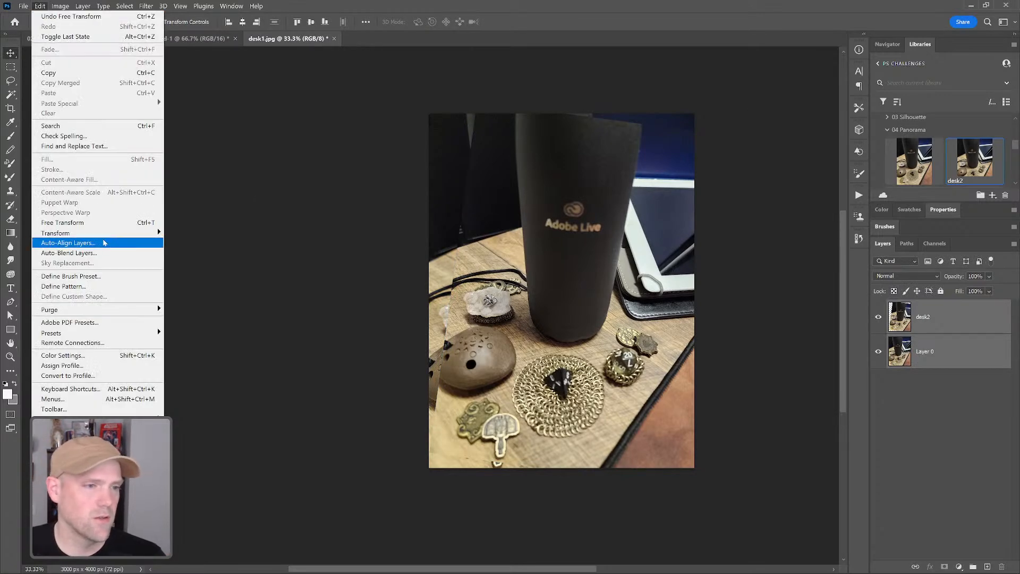
left_click(91, 243)
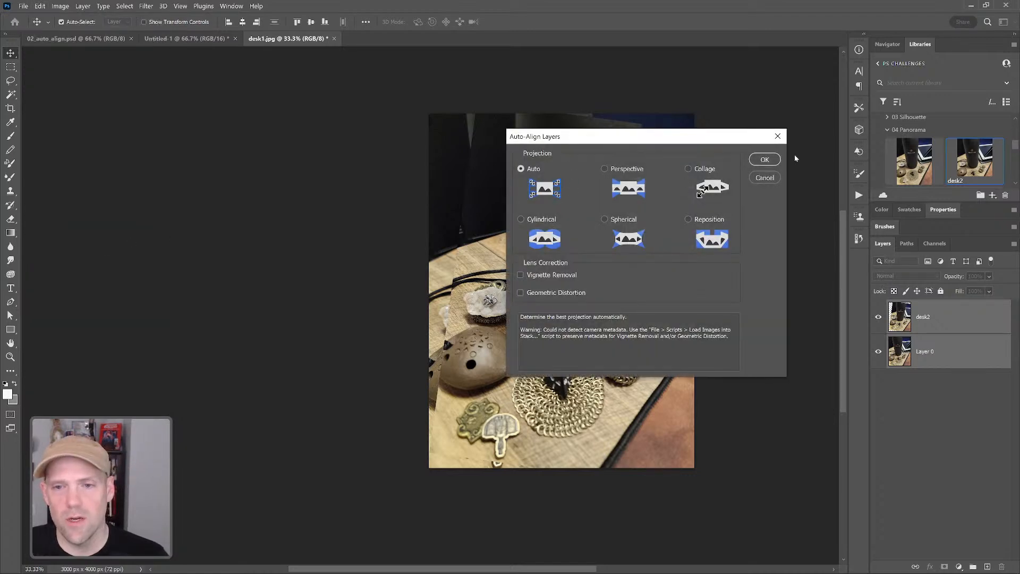
left_click(765, 159)
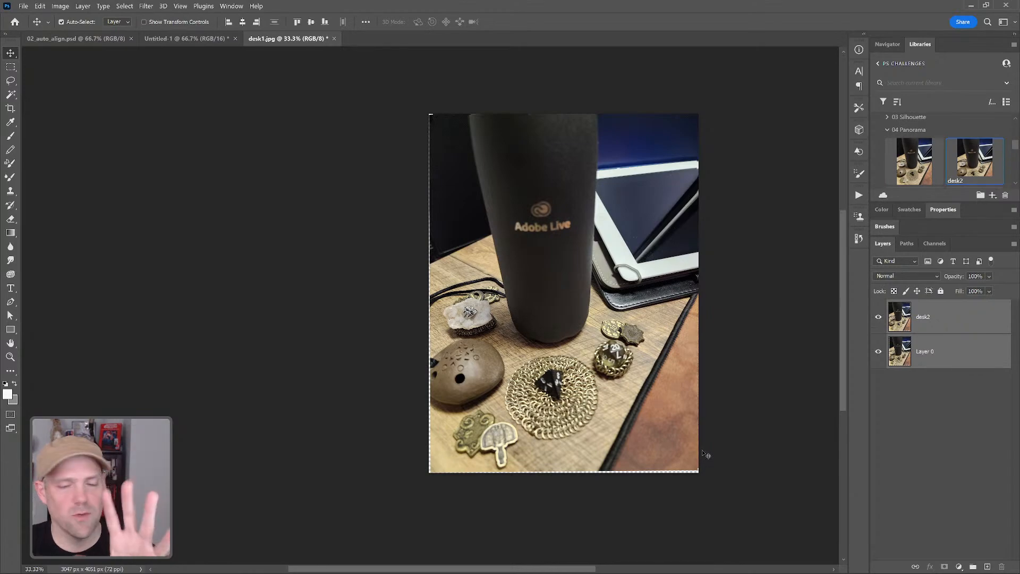
Step: Compare the two aligned desk photos by repeatedly hiding and showing the desk2 layer
key("z")
left_click_drag(584, 475, 616, 466)
key("v")
left_click(879, 318)
left_click(878, 318)
left_click(878, 317)
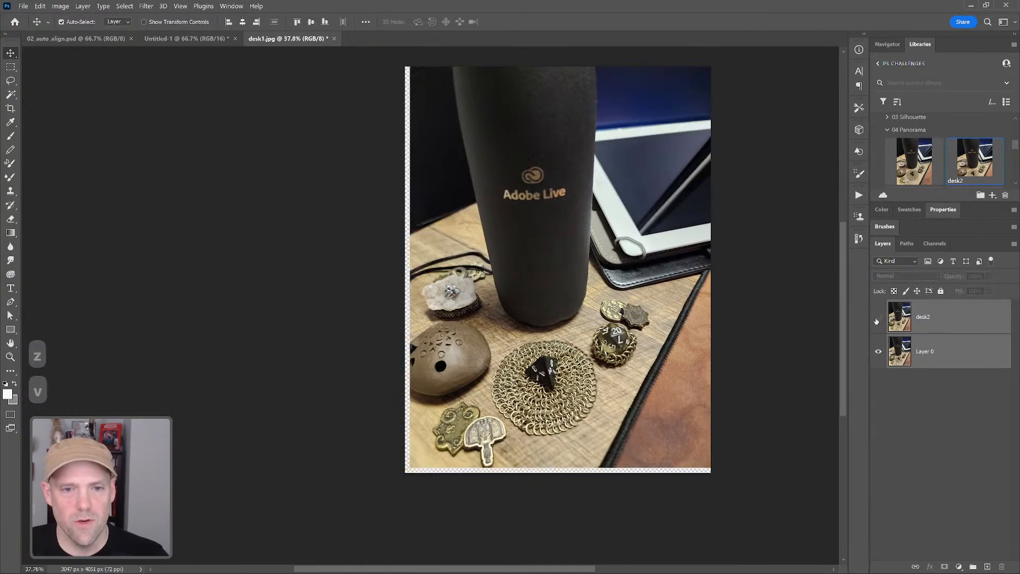
left_click(878, 318)
left_click(878, 317)
left_click(878, 318)
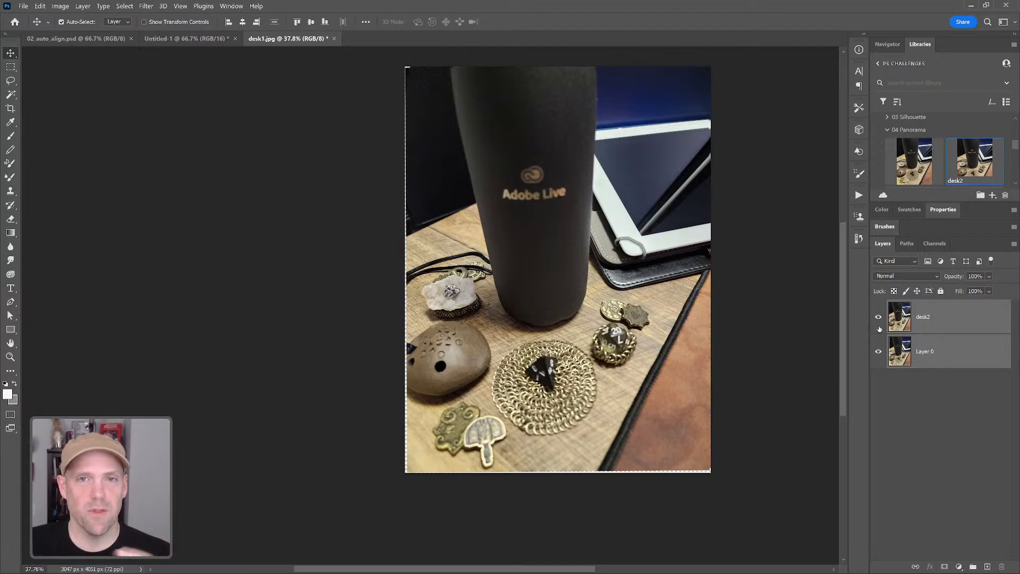
Step: Hide and show the desk2 layer to examine how focus and alignment differ between the two desk photos up close
left_click(878, 317)
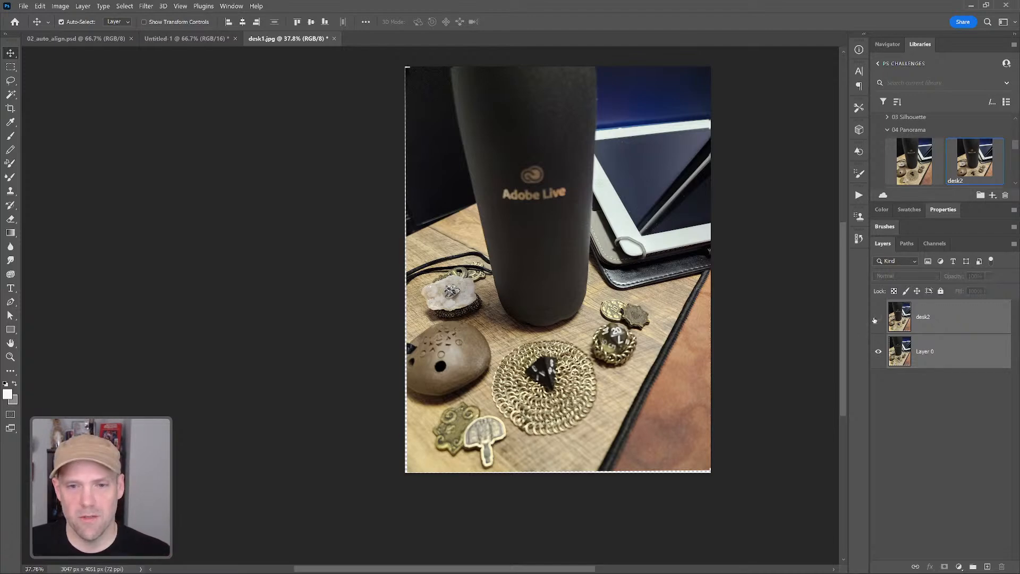
key("z")
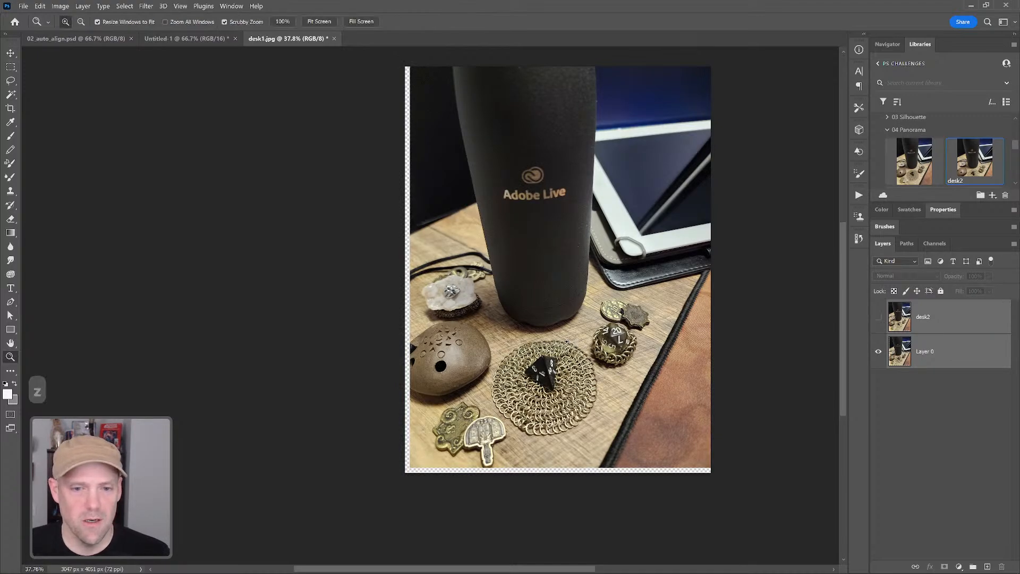
left_click_drag(568, 341, 598, 302)
key("space")
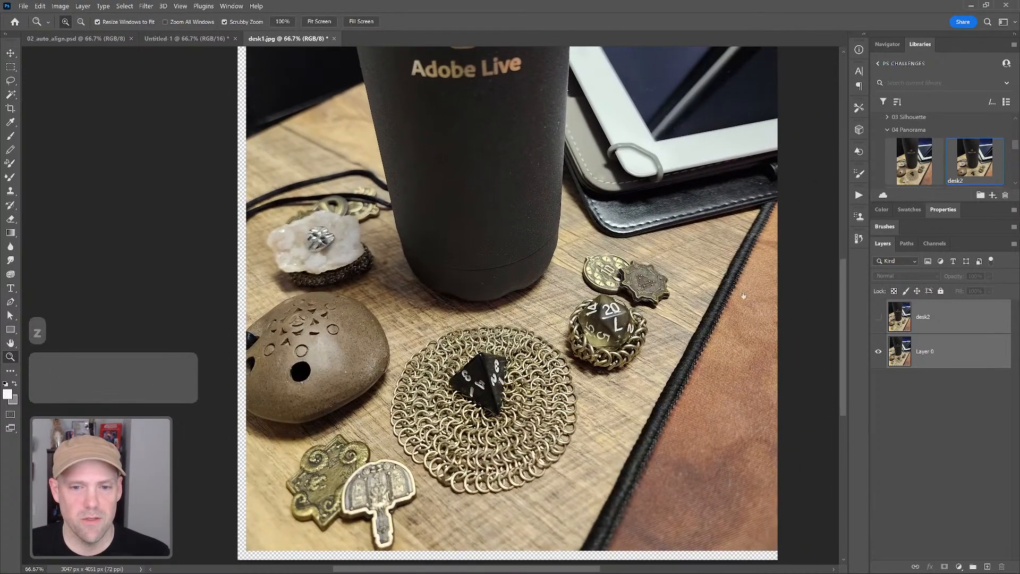
left_click(878, 318)
left_click_drag(738, 132, 699, 305)
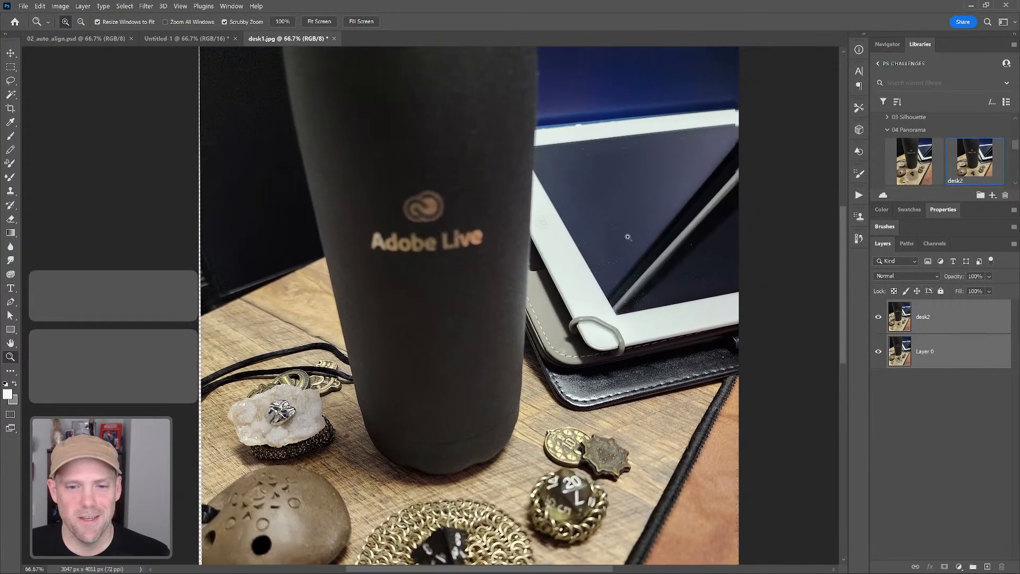
key("z")
left_click(637, 269, "alt")
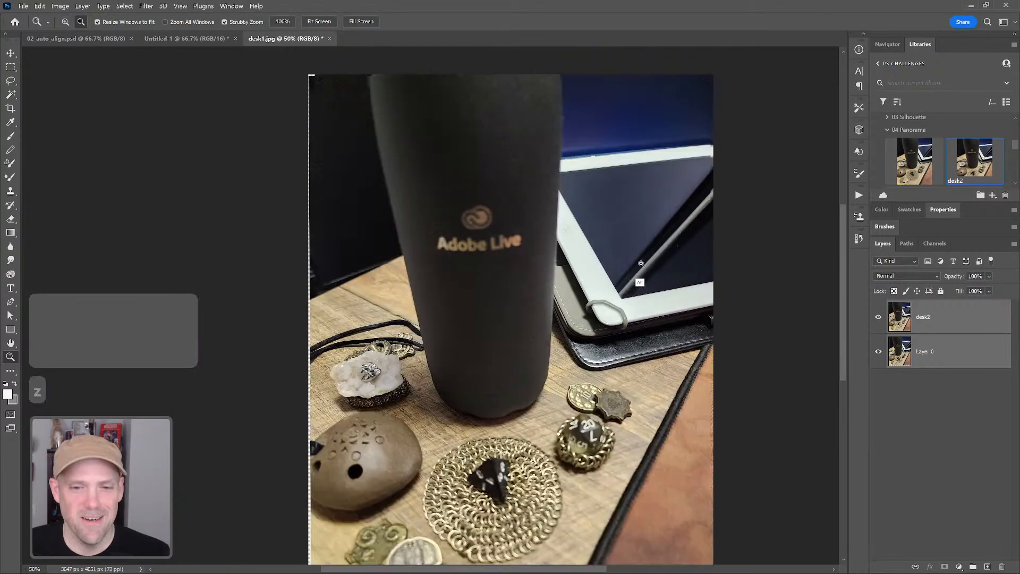
left_click(637, 264, "alt")
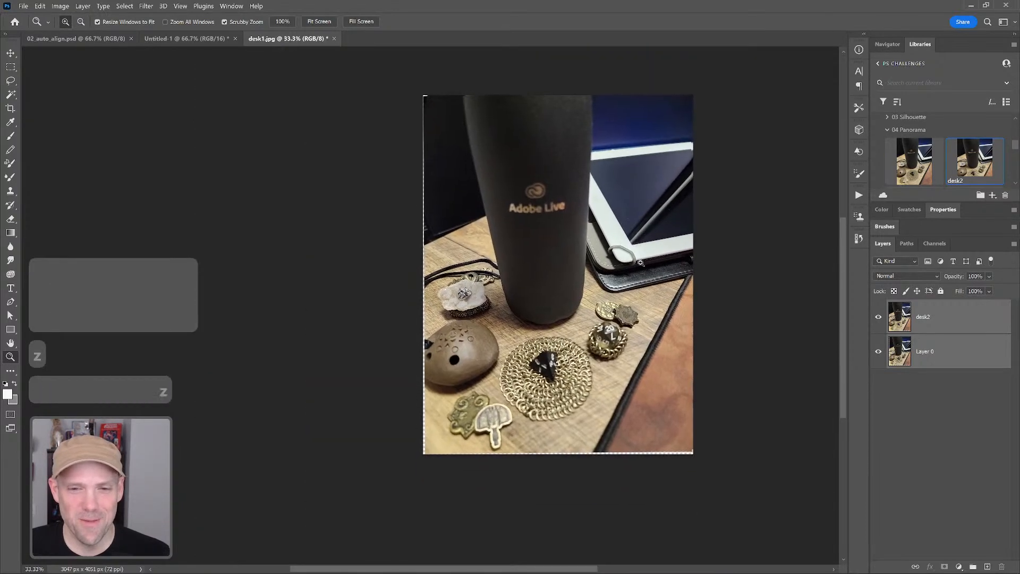
left_click(639, 262)
left_click(657, 268, "alt")
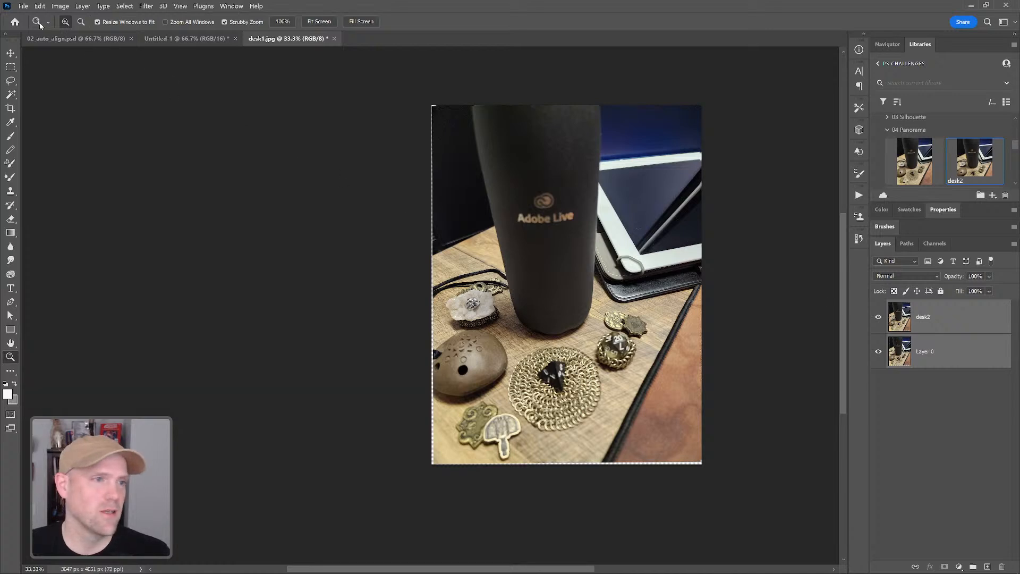
Step: Auto-blend the desk2 and Layer 0 layers as Stack Images with seamless tones and content-aware filled transparent areas, and clear the selection
left_click(39, 6)
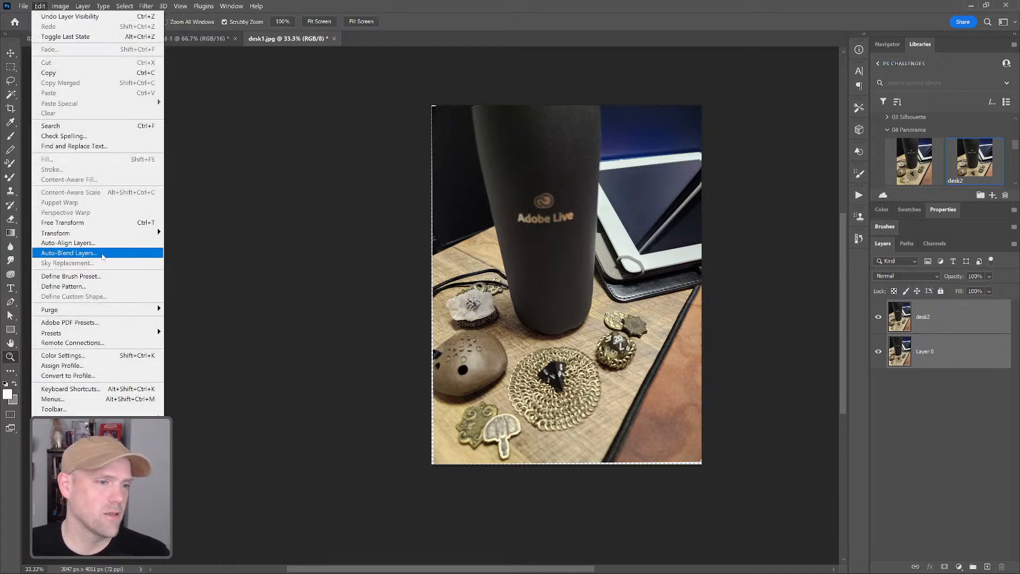
left_click(104, 253)
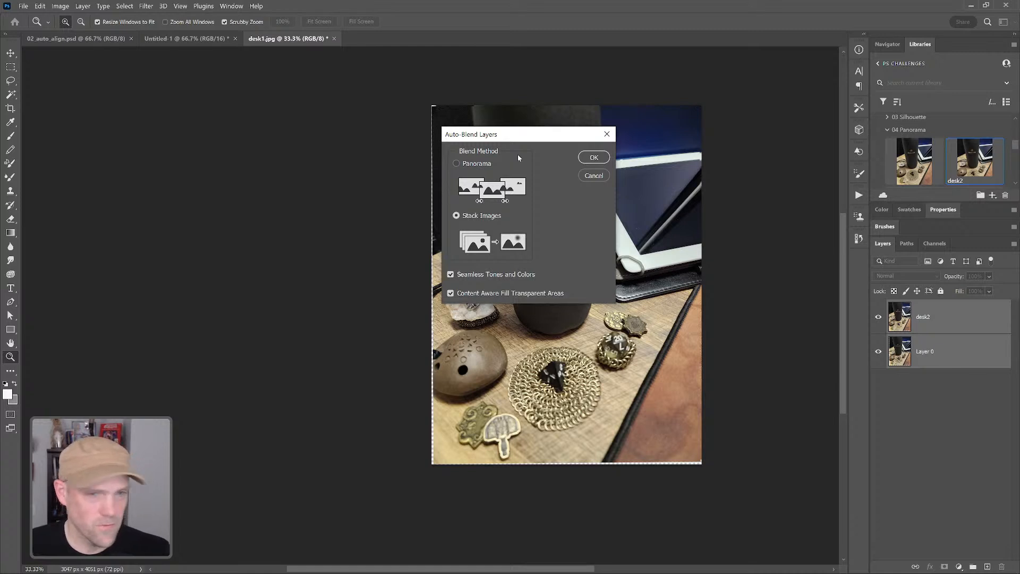
left_click(594, 158)
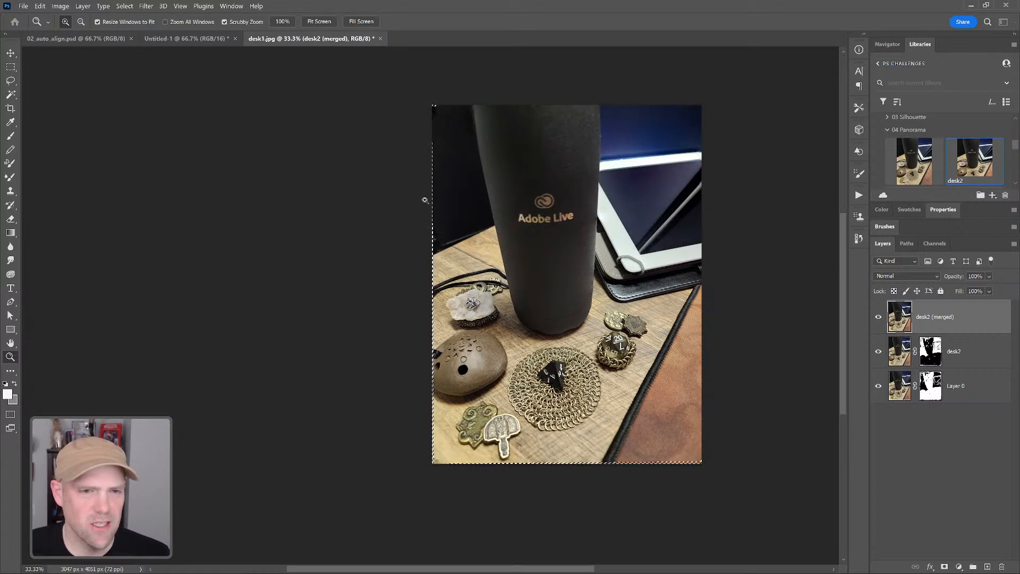
left_click_drag(428, 223, 504, 230)
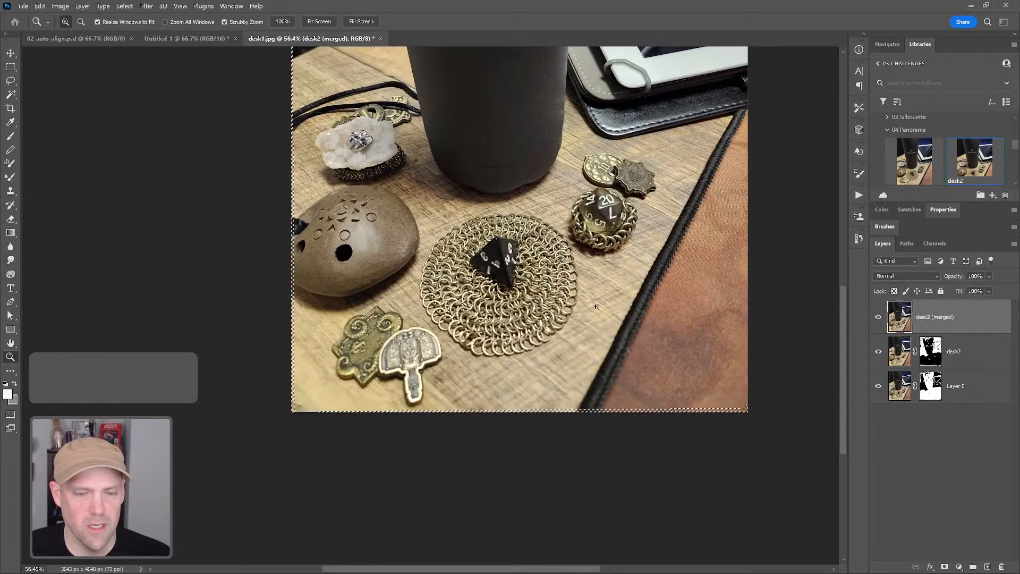
scroll(630, 224, "up", 1)
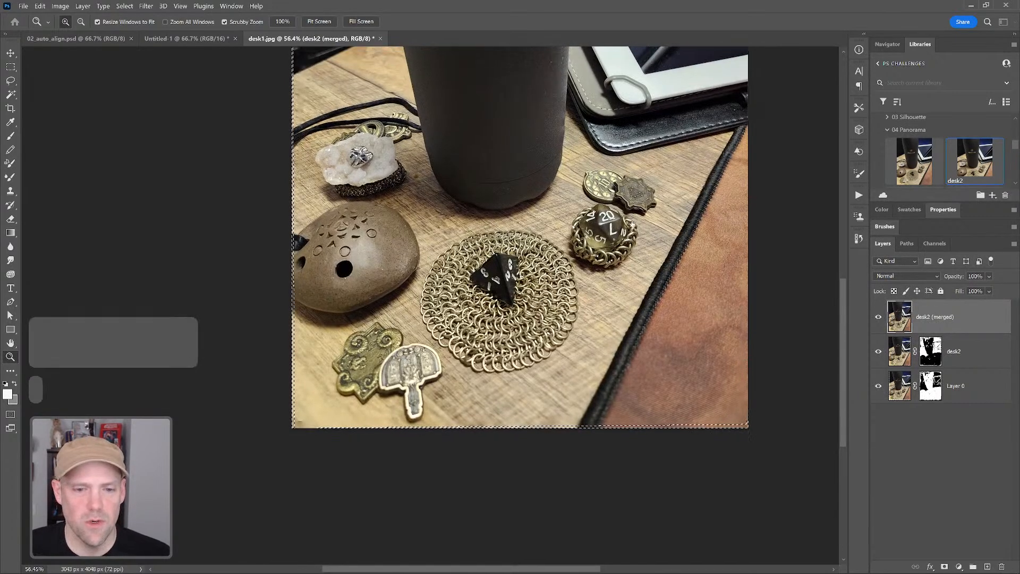
key("ctrl+d")
Step: Examine the merged desk photo's sharpness across the bottle, tablet and small objects in the foreground
scroll(633, 222, "up", 3)
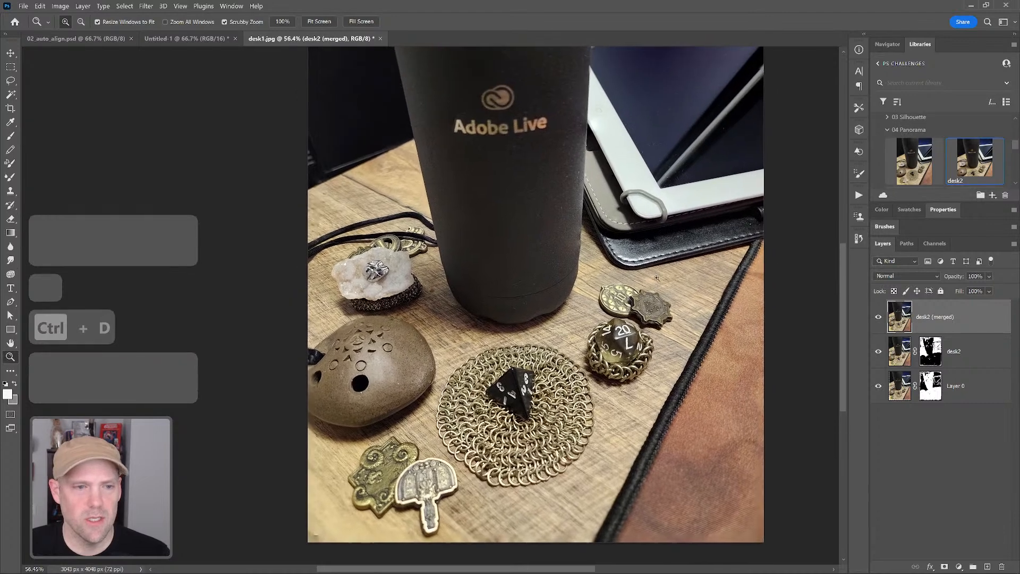
key("z")
left_click(661, 271, "alt")
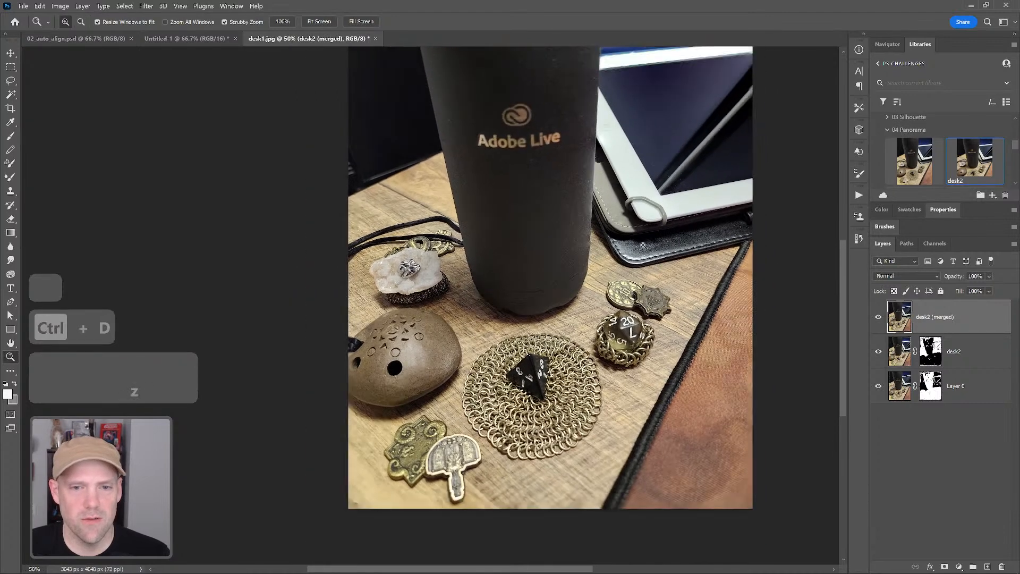
scroll(656, 255, "up", 2)
left_click(647, 262, "alt")
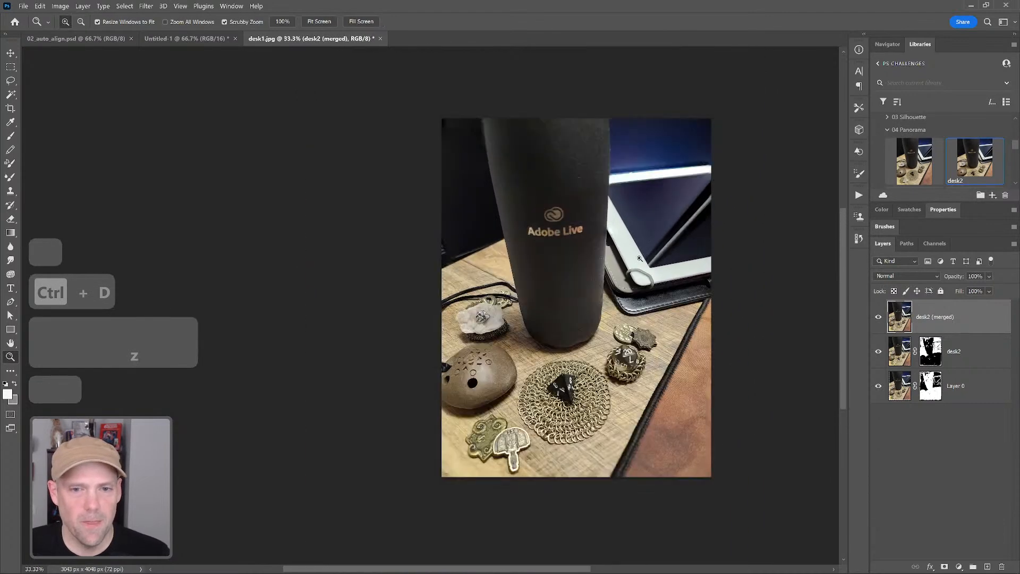
left_click(643, 250)
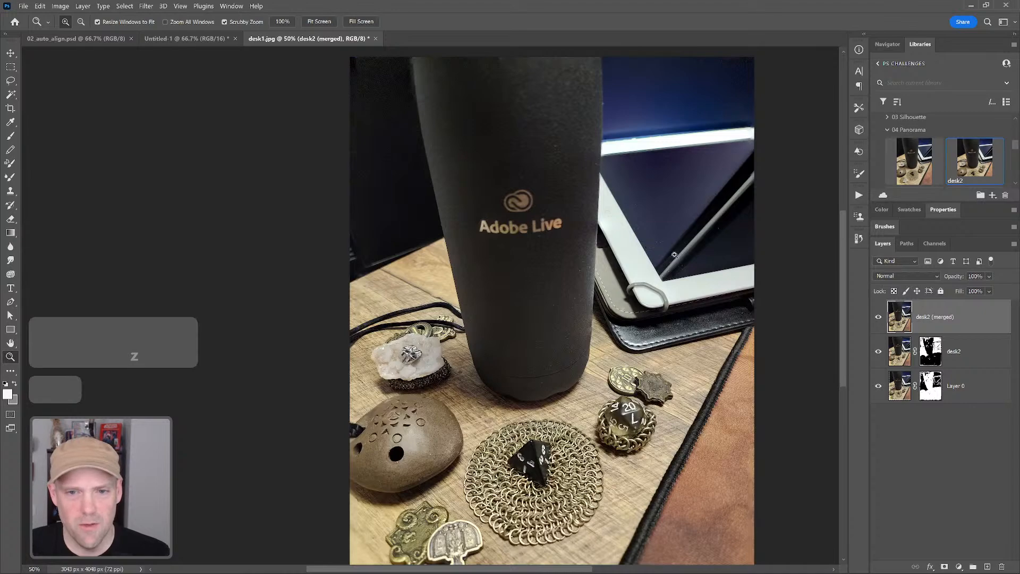
left_click(580, 423)
scroll(580, 422, "down", 5)
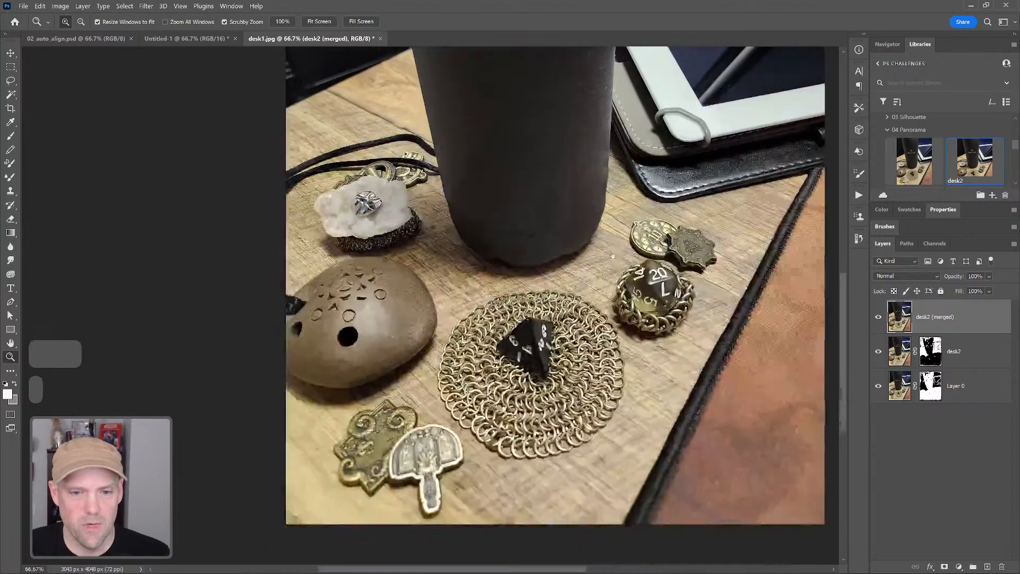
scroll(703, 201, "up", 5)
scroll(704, 200, "right", 3)
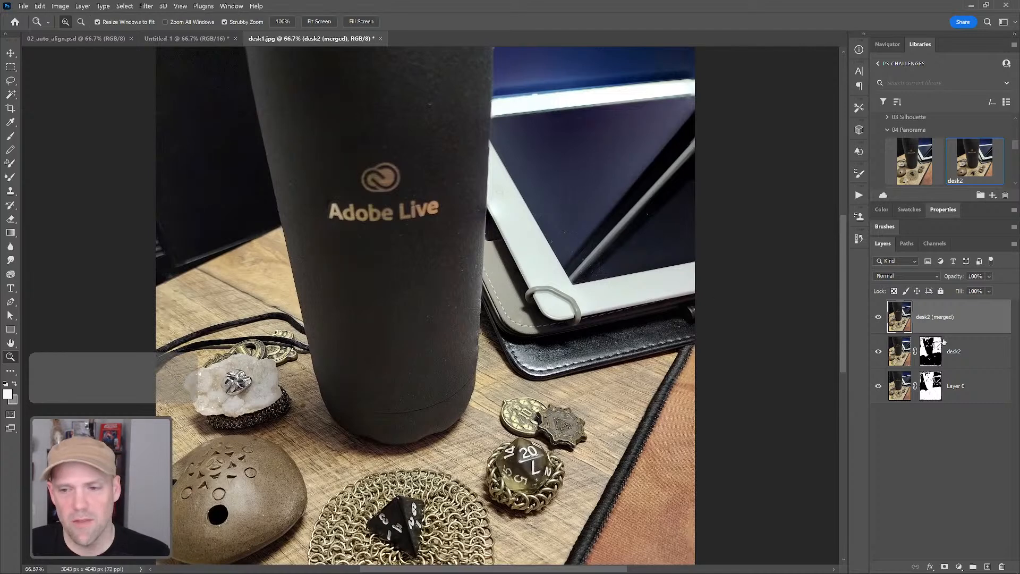
Step: Hide the desk2 (merged) layer and compare the image with and without it, checking the edges
left_click(878, 319)
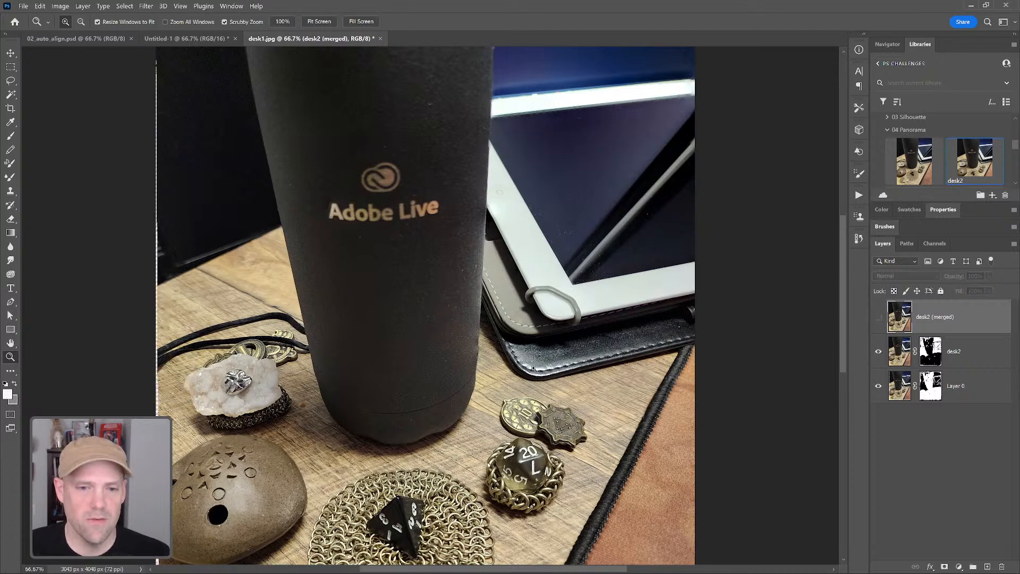
scroll(425, 308, "down", 3)
left_click(878, 316)
left_click(879, 318)
scroll(478, 345, "up", 2)
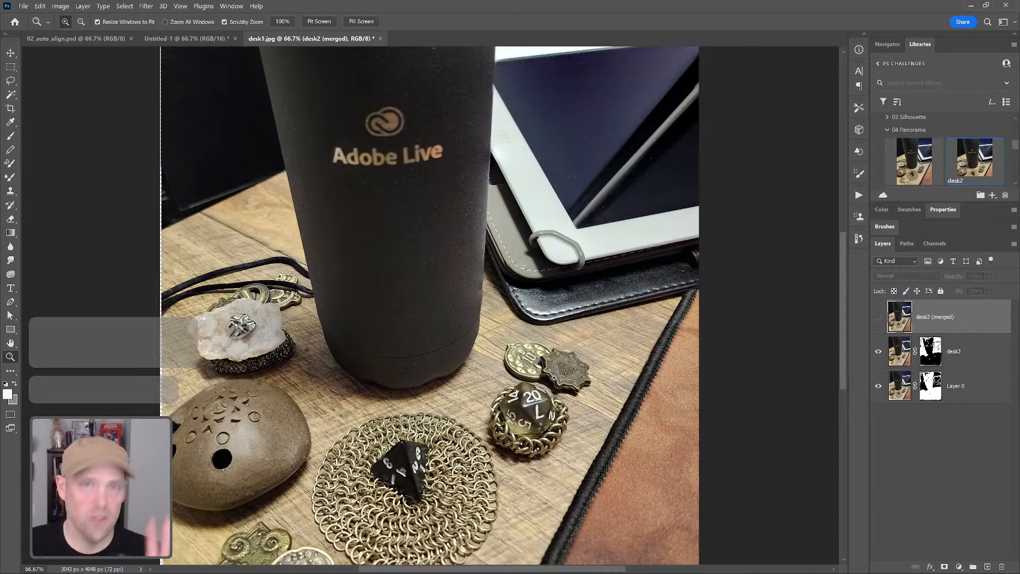
key("z")
left_click(587, 281, "alt")
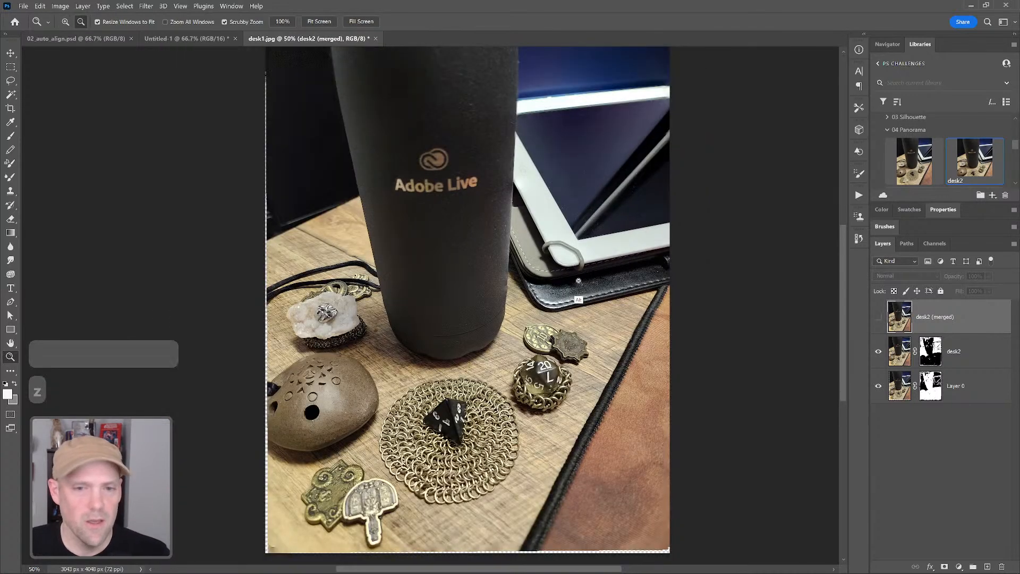
Step: Show only the masked desk2 layer to examine which sharp areas it contributes
left_click(878, 386)
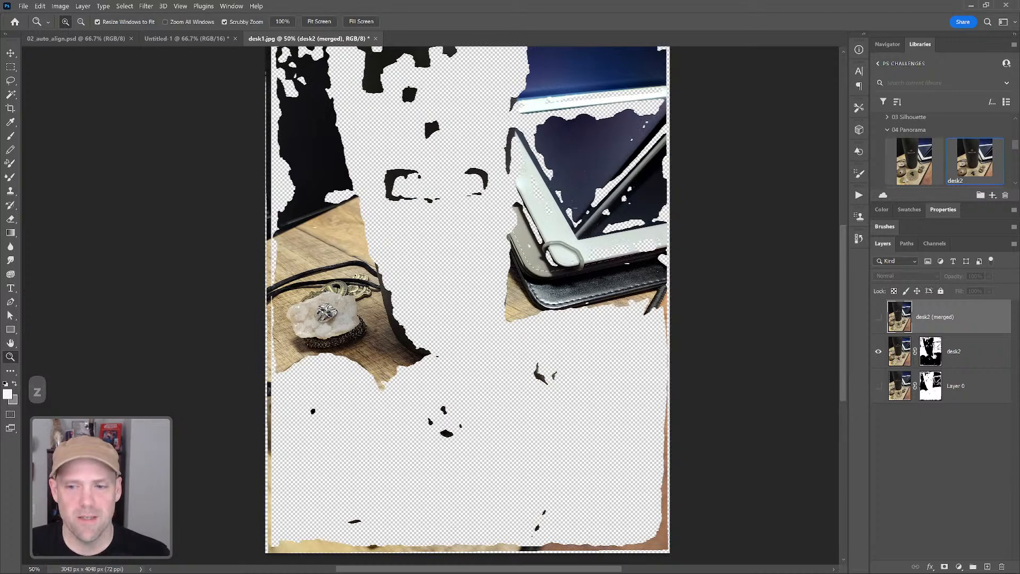
key("z")
left_click(600, 242)
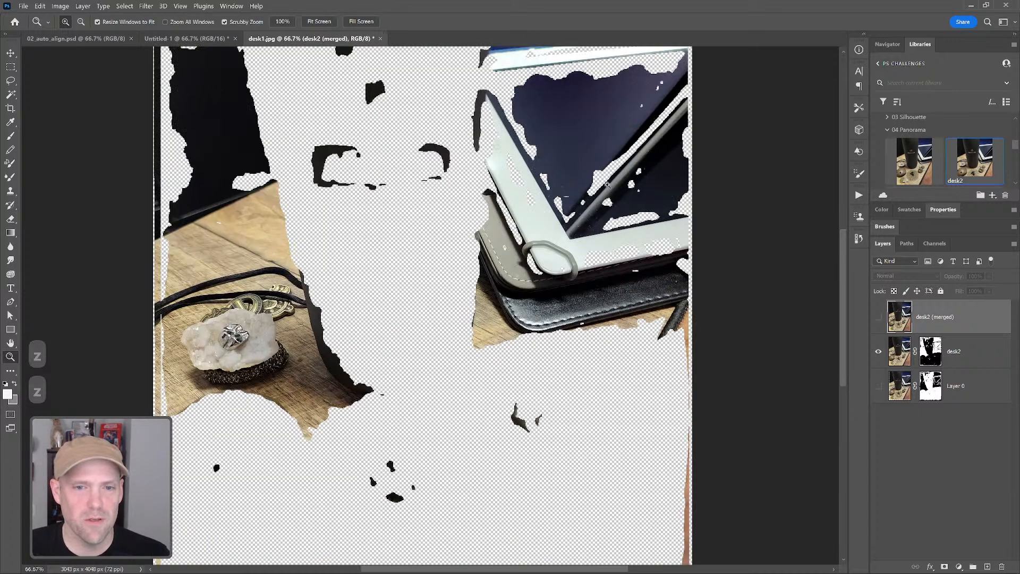
Step: Show only the masked Layer 0 in place of desk2 to examine which parts of the photo it contributes
left_click(878, 351)
left_click(878, 386)
left_click(550, 330, "alt")
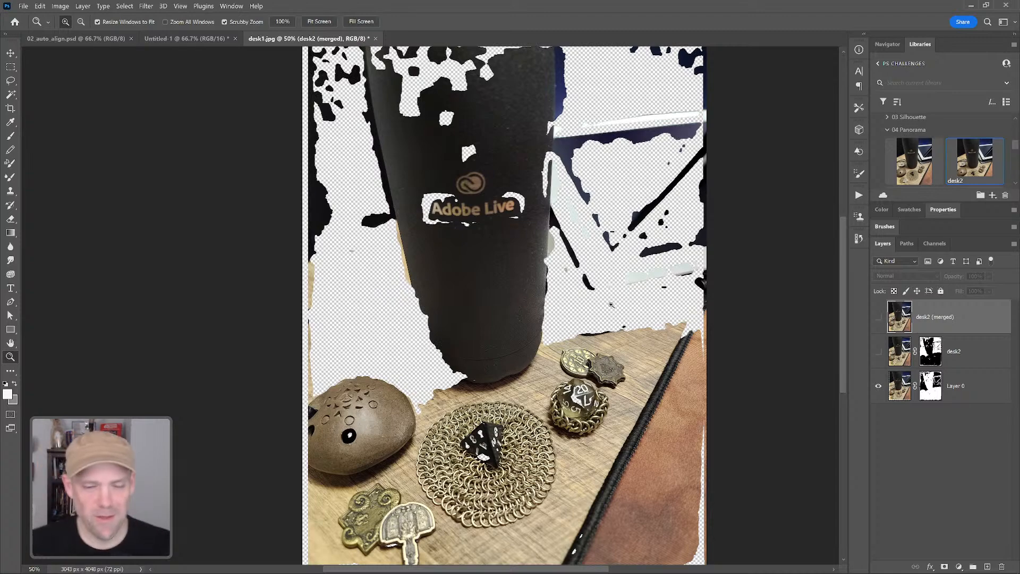
left_click(612, 304, "alt")
left_click(608, 291)
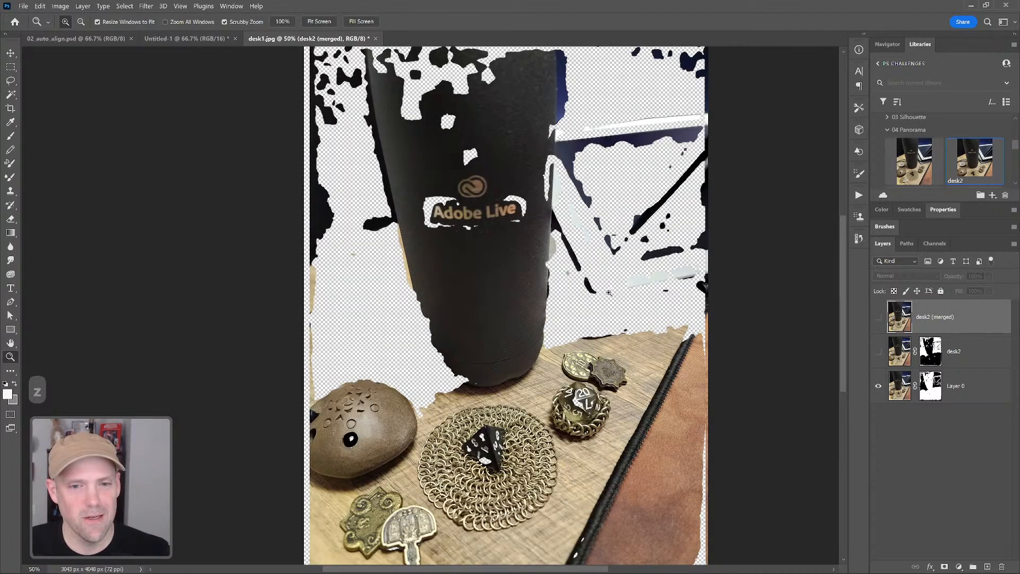
scroll(608, 291, "down", 1)
scroll(608, 291, "left", 1)
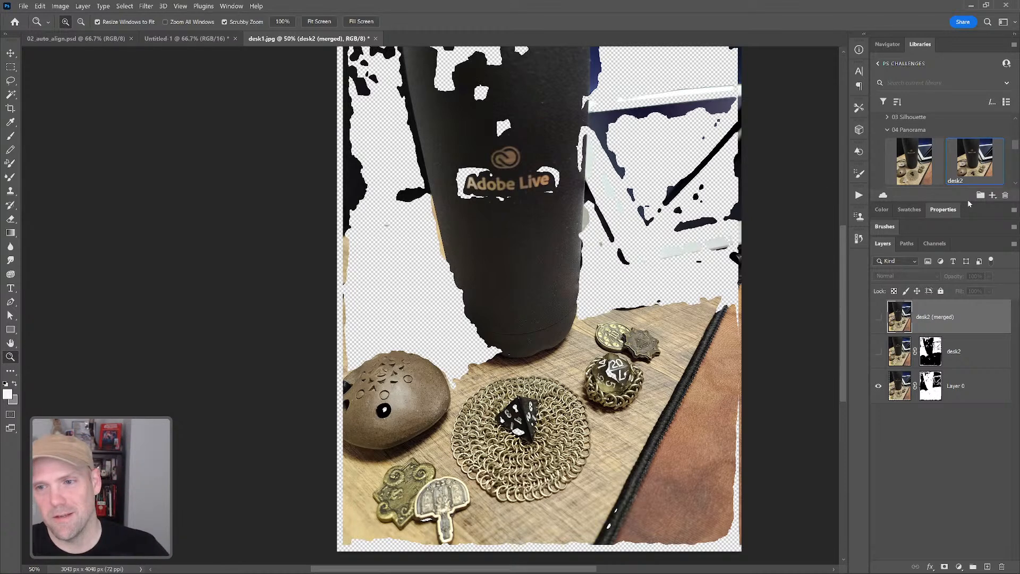
Step: Find the map1 image in the PS CHALLENGES library and open it as its own document
scroll(949, 135, "down", 5)
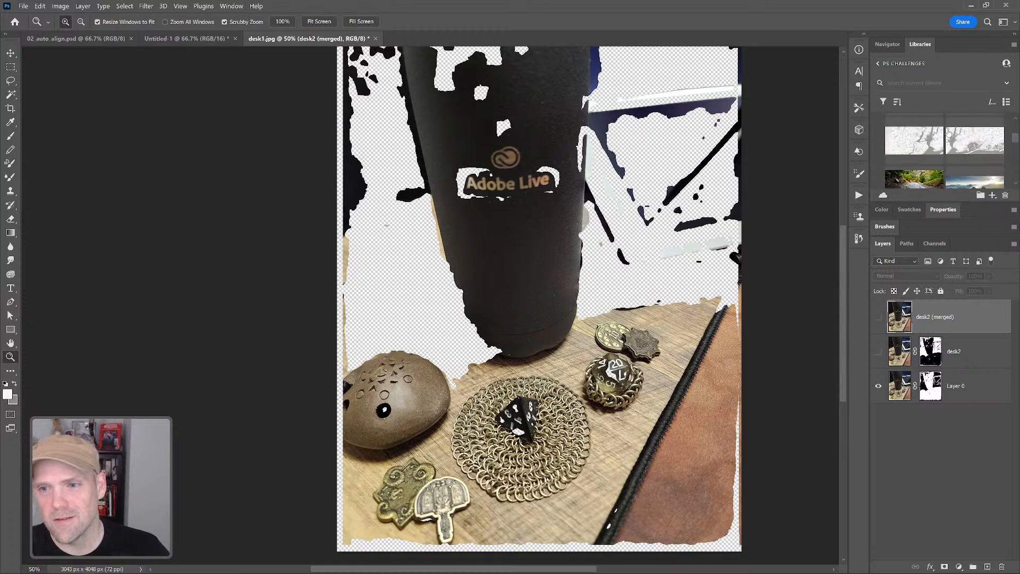
scroll(935, 144, "down", 2)
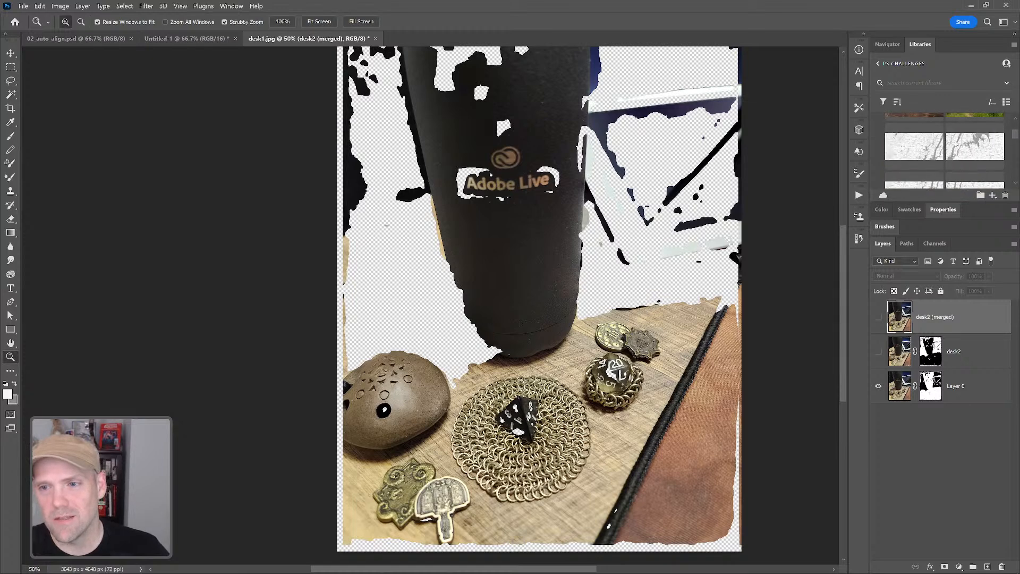
left_click(914, 150)
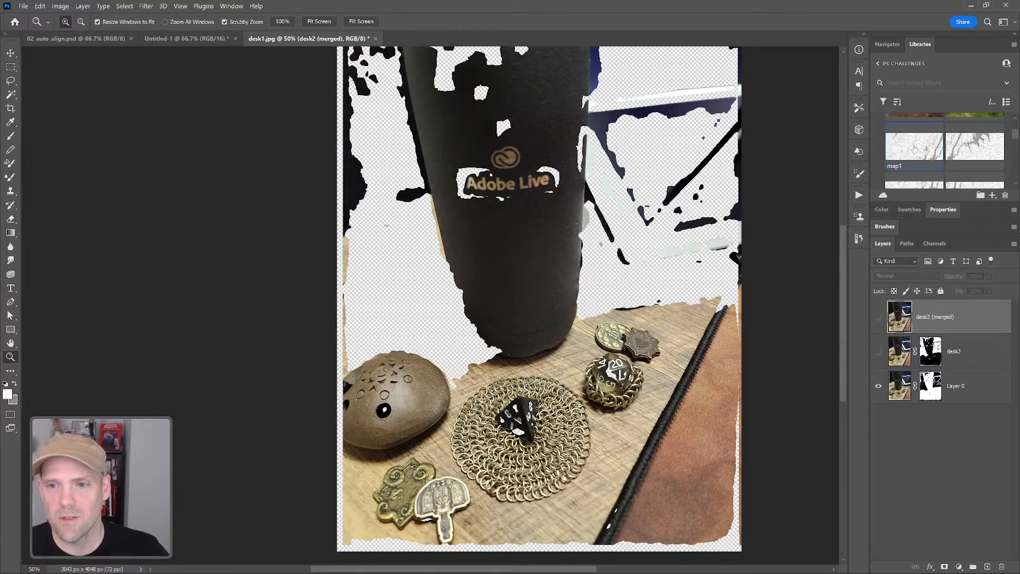
double_click(914, 149)
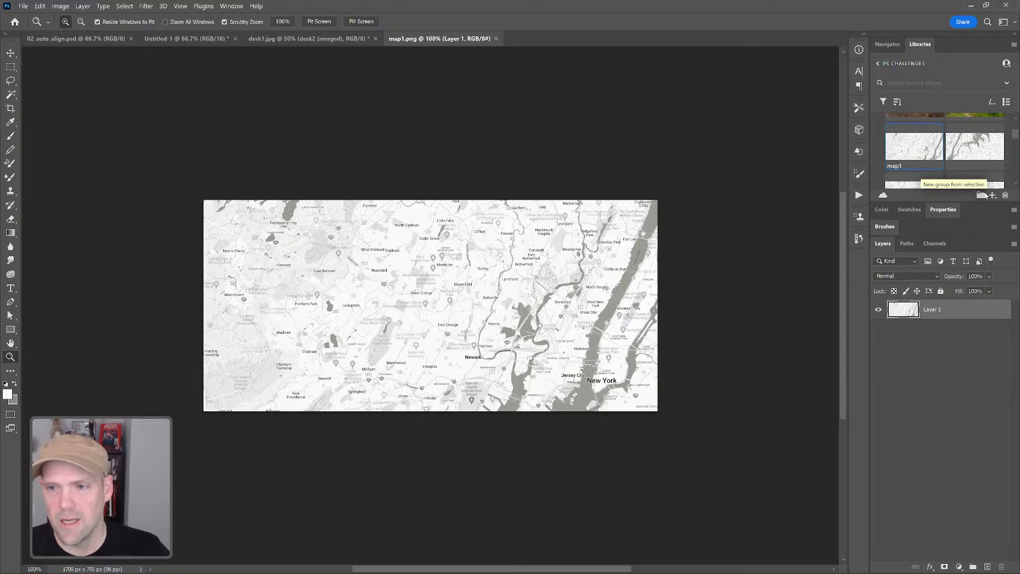
Step: Add map2, map3 and map4 from the library as layers above the first map, and select the map2 layer
left_click_drag(977, 151, 962, 319)
scroll(943, 183, "down", 1)
left_click_drag(937, 151, 934, 309)
left_click_drag(981, 142, 957, 312)
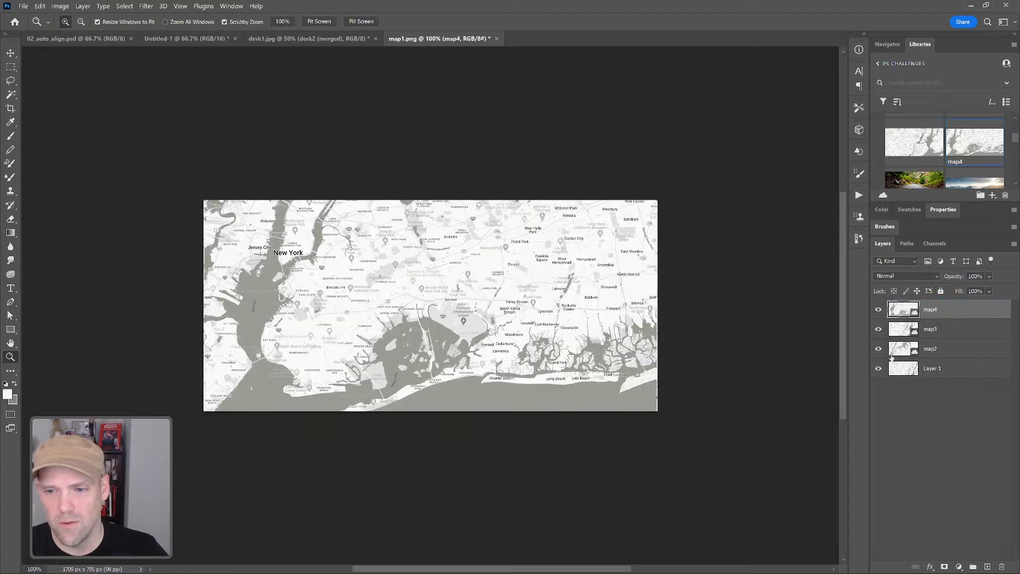
left_click(949, 351)
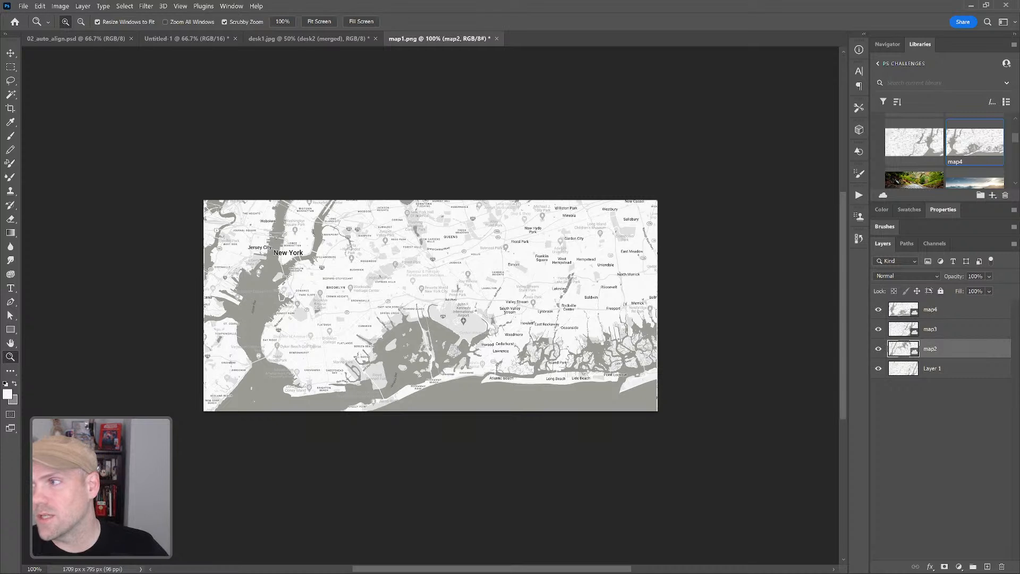
Step: Switch to the browser, go to snazzymaps.com and open its Explore Styles page, closing the advertisement
key("s")
key("n")
key("a")
key("Return")
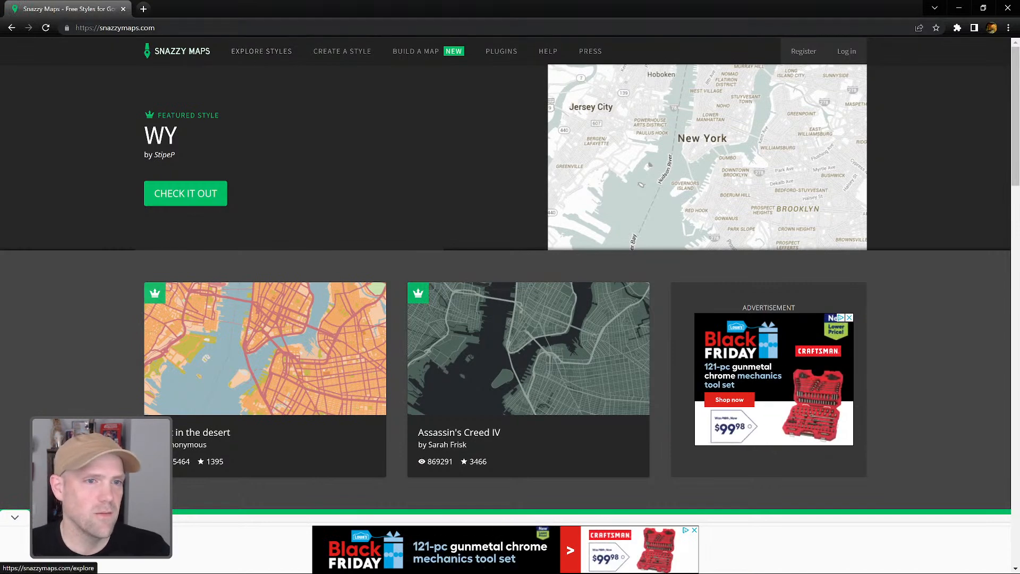
left_click(285, 52)
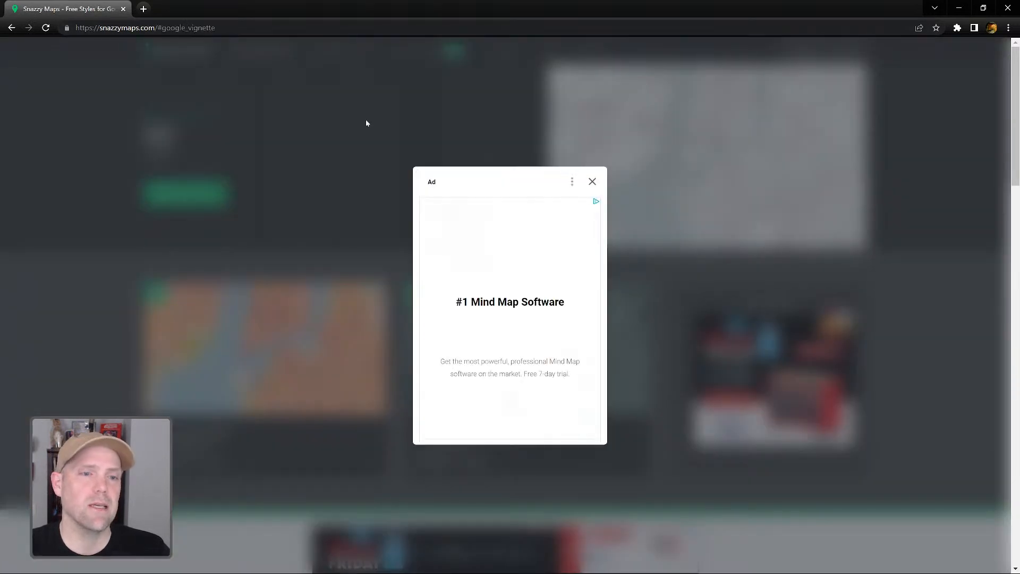
left_click(592, 182)
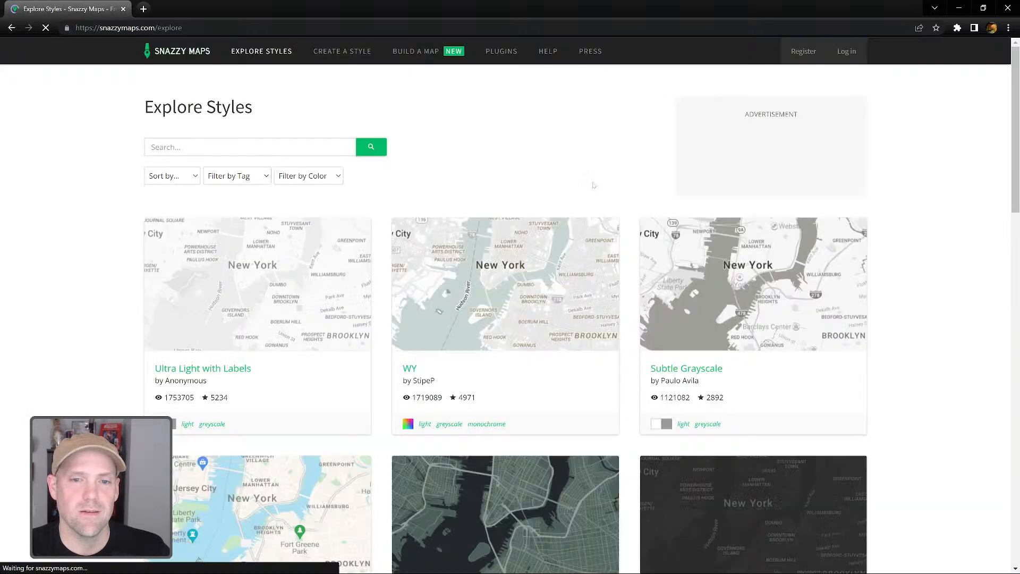
Step: Open the Ultra Light with Labels style for customizing and set the Landscape geometry's custom color to purple 6659b0
left_click(324, 286)
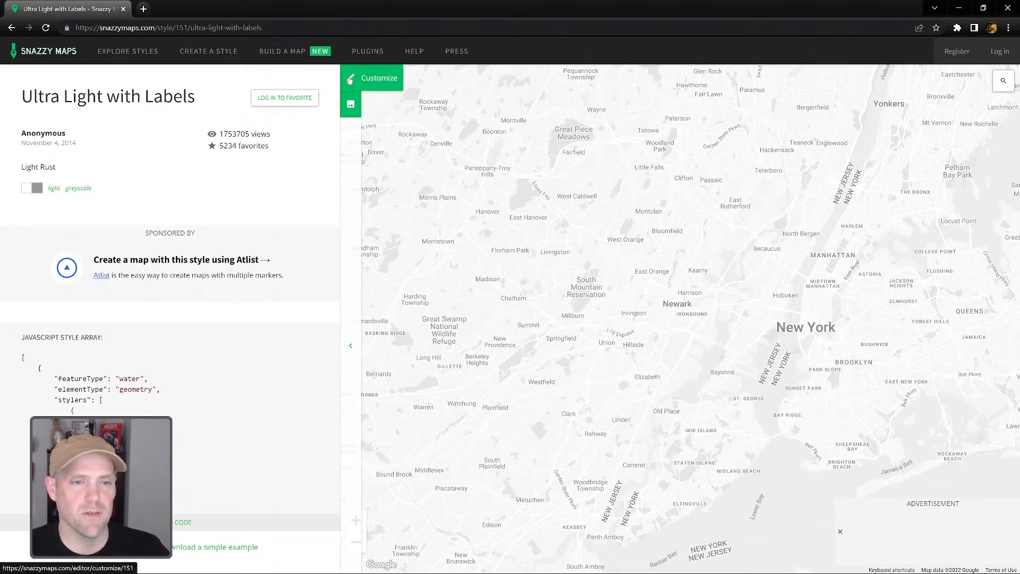
left_click(349, 79)
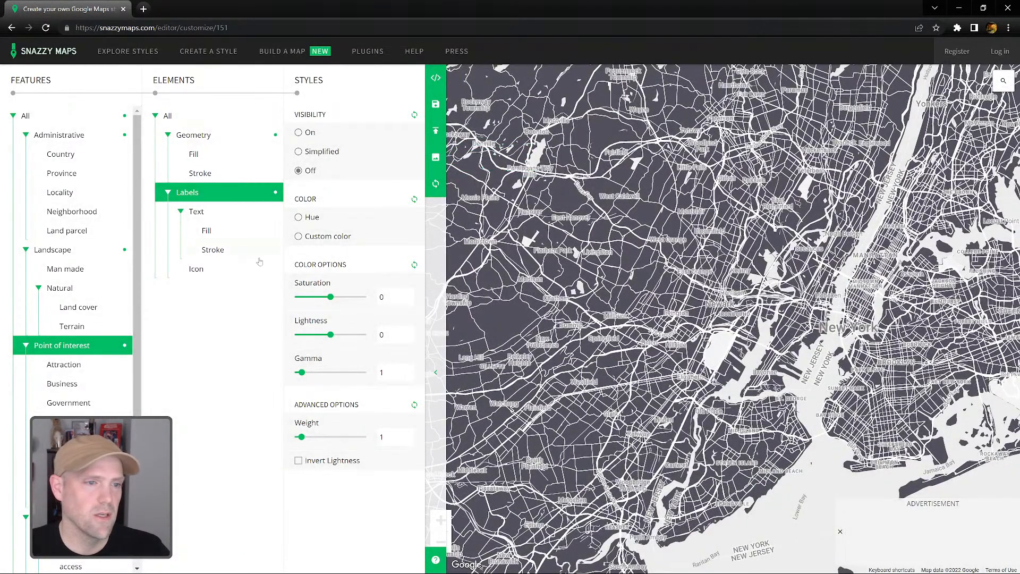
left_click(74, 251)
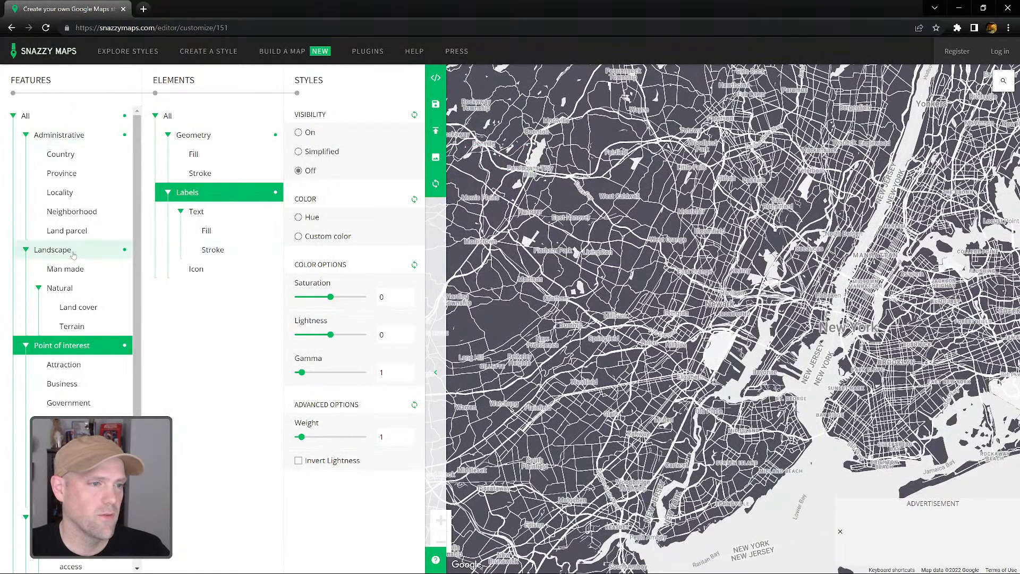
left_click(212, 136)
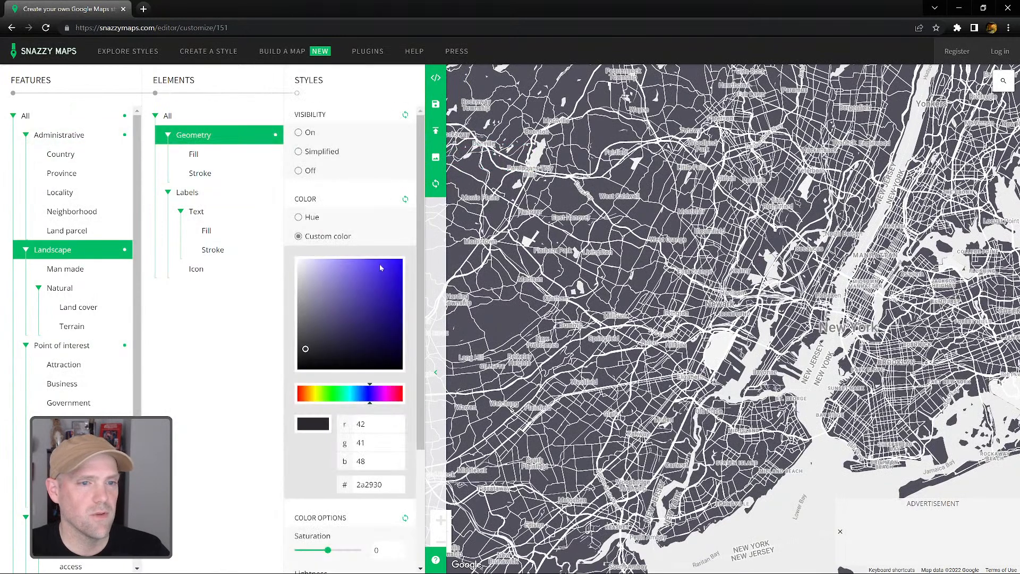
left_click(320, 298)
left_click_drag(320, 298, 320, 278)
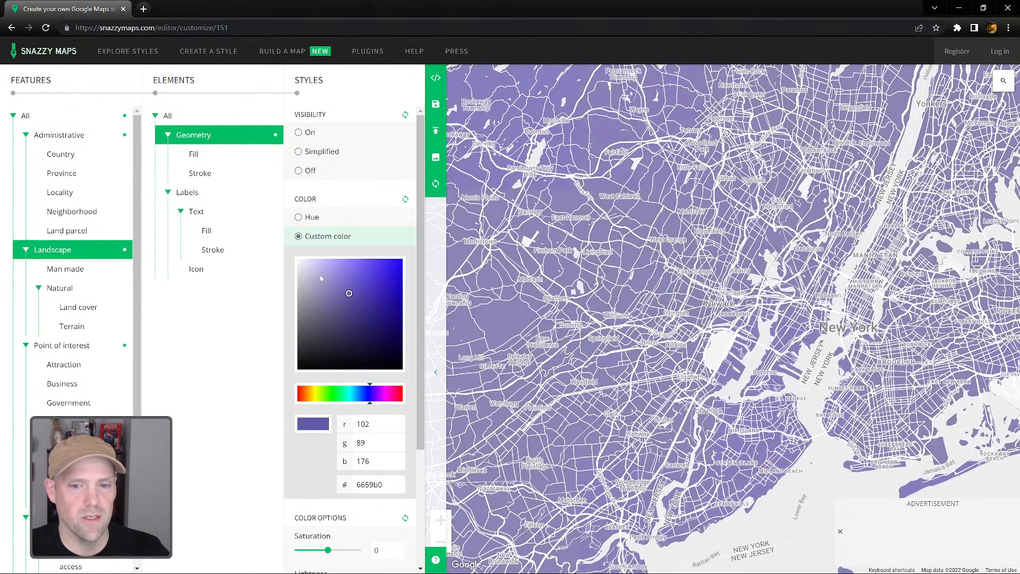
Step: Examine the recolored map around New York and Long Island, and leave the browser to return to Photoshop
scroll(824, 236, "down", 2)
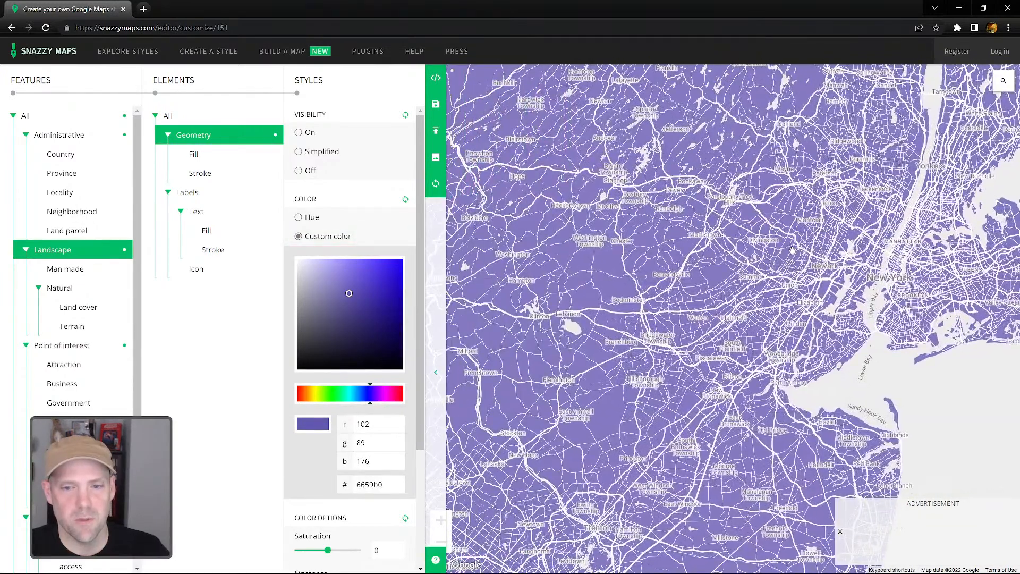
left_click_drag(792, 252, 624, 273)
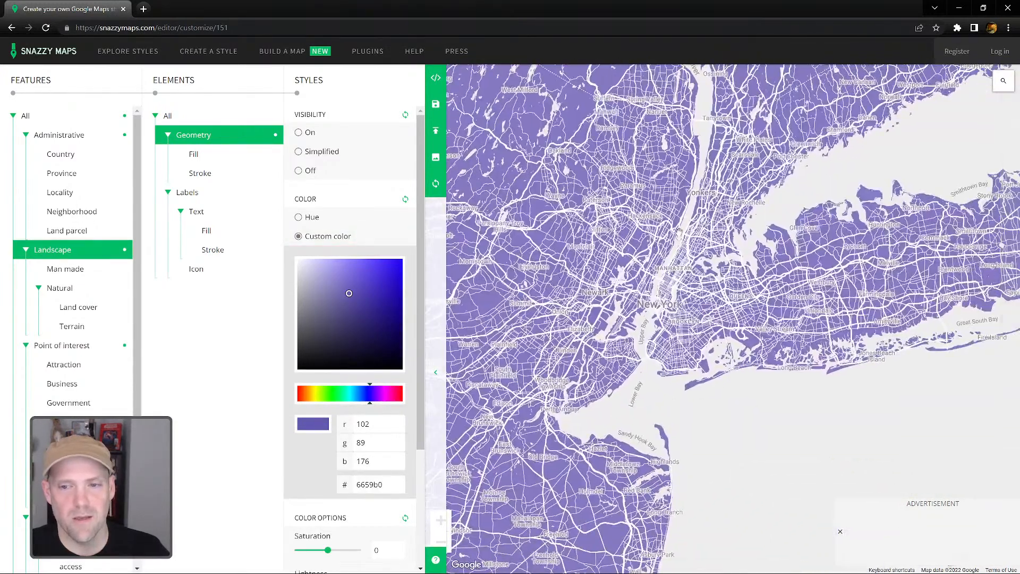
left_click_drag(678, 230, 619, 287)
left_click_drag(612, 233, 623, 244)
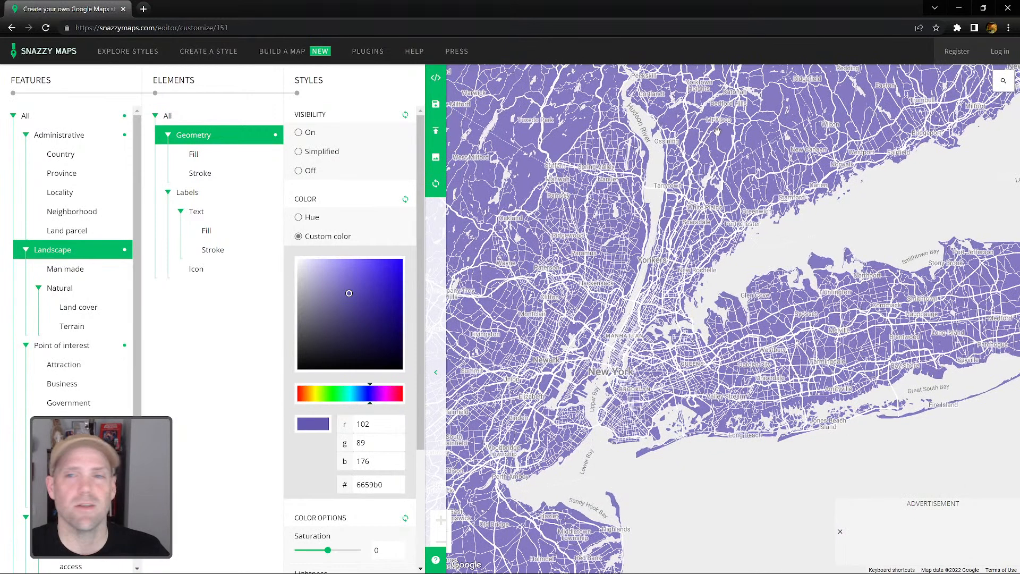
left_click(1009, 7)
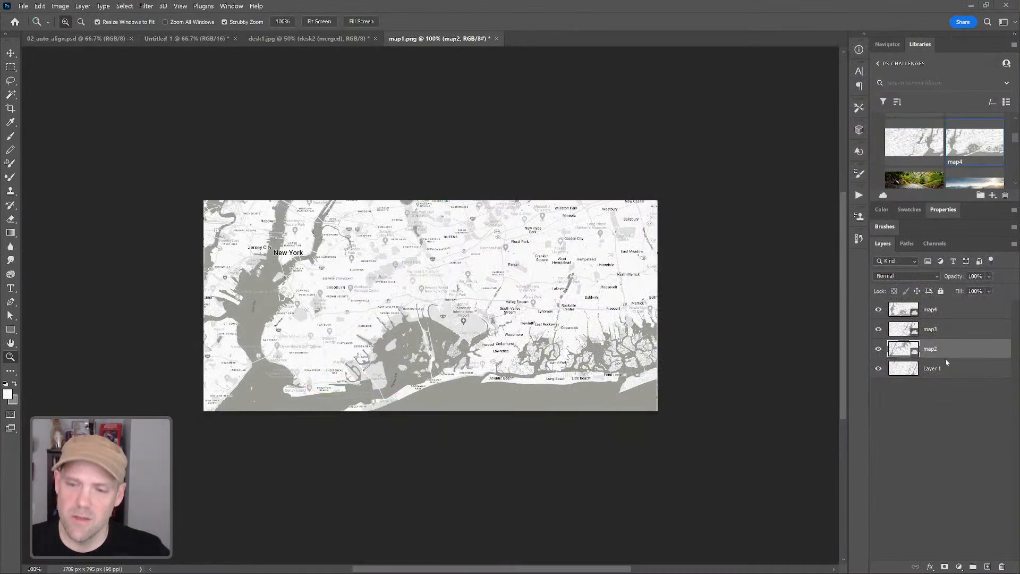
Step: Rasterize the map2, map3 and map4 layers together and deselect them
left_click(948, 311)
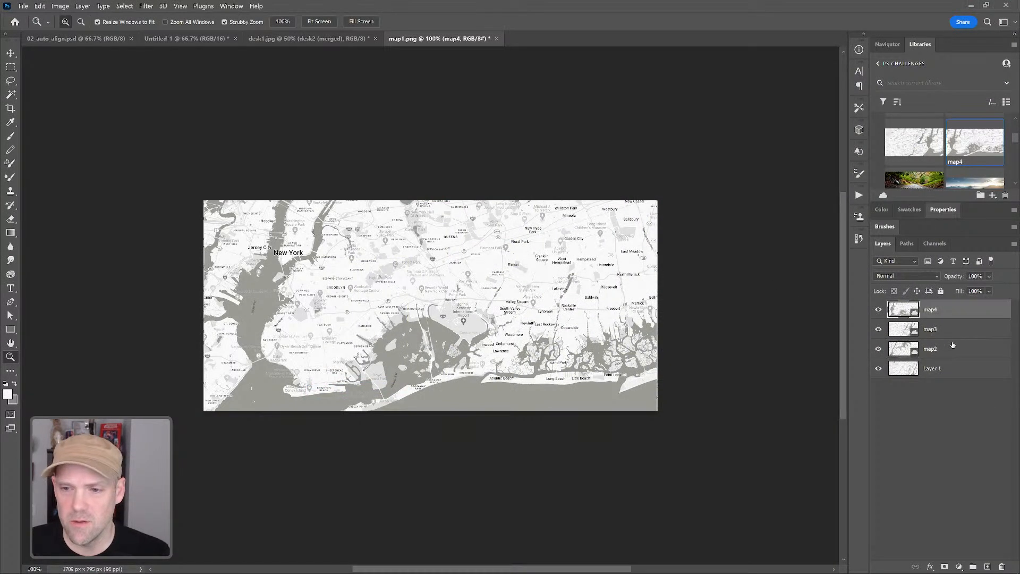
left_click(938, 352, "shift")
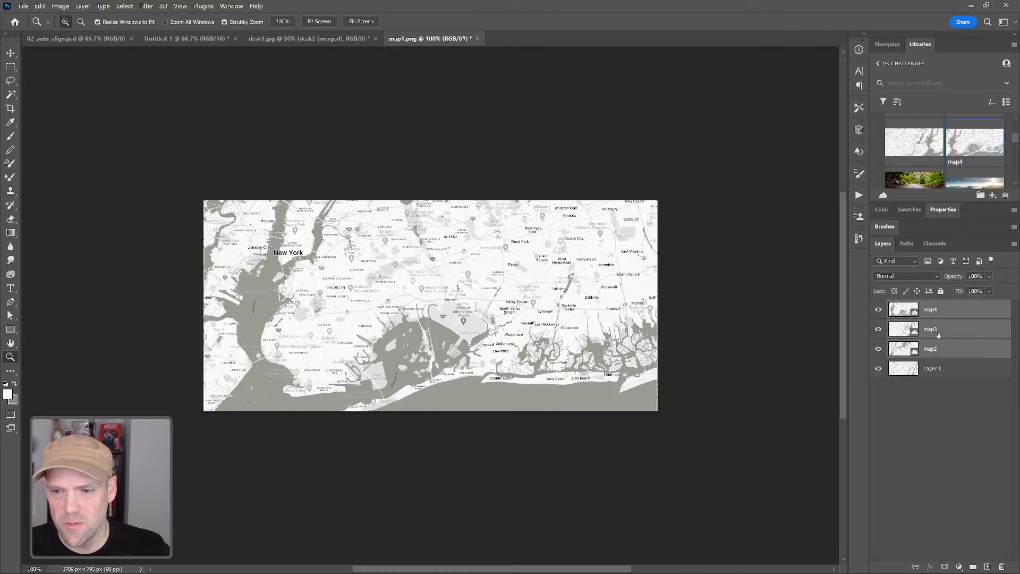
right_click(938, 333)
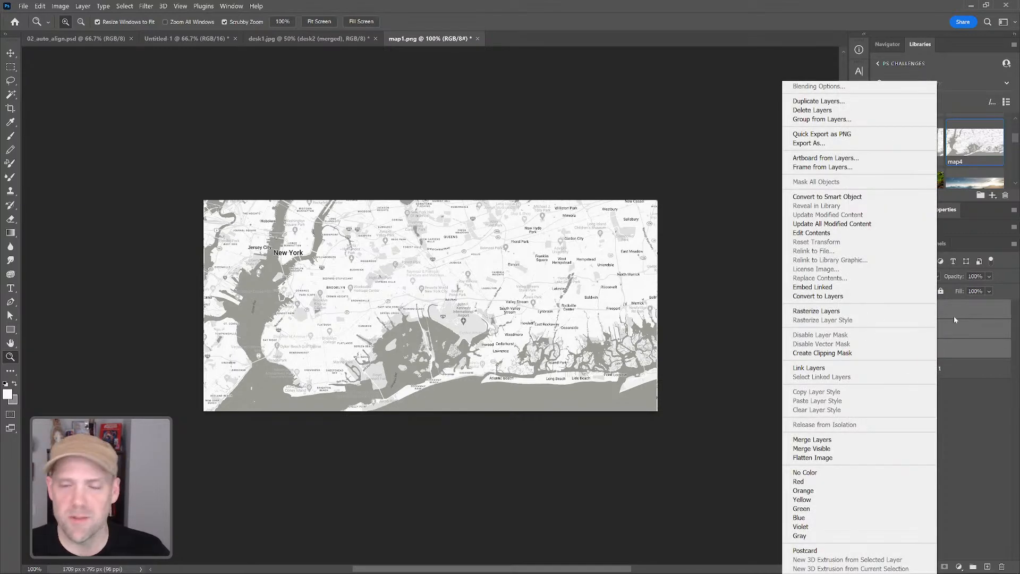
left_click(867, 313)
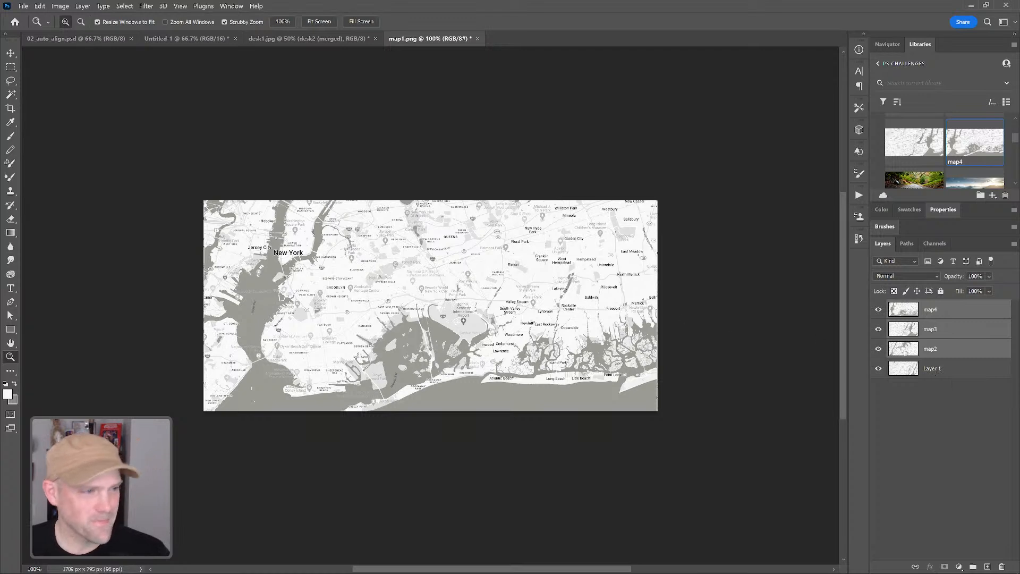
left_click(952, 414)
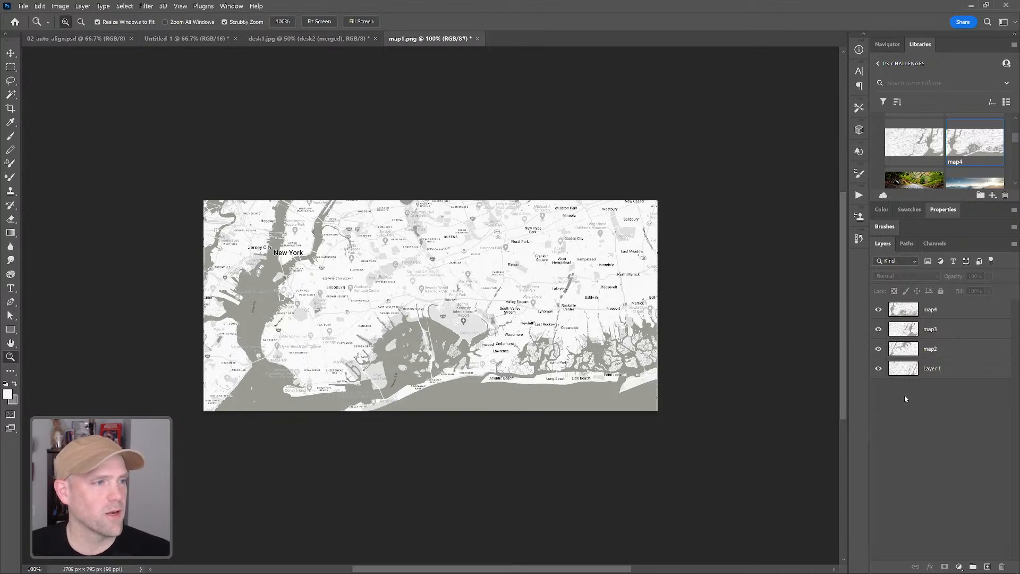
Step: Duplicate all four map layers, put one set in a group below the others and hide that group
left_click(934, 372)
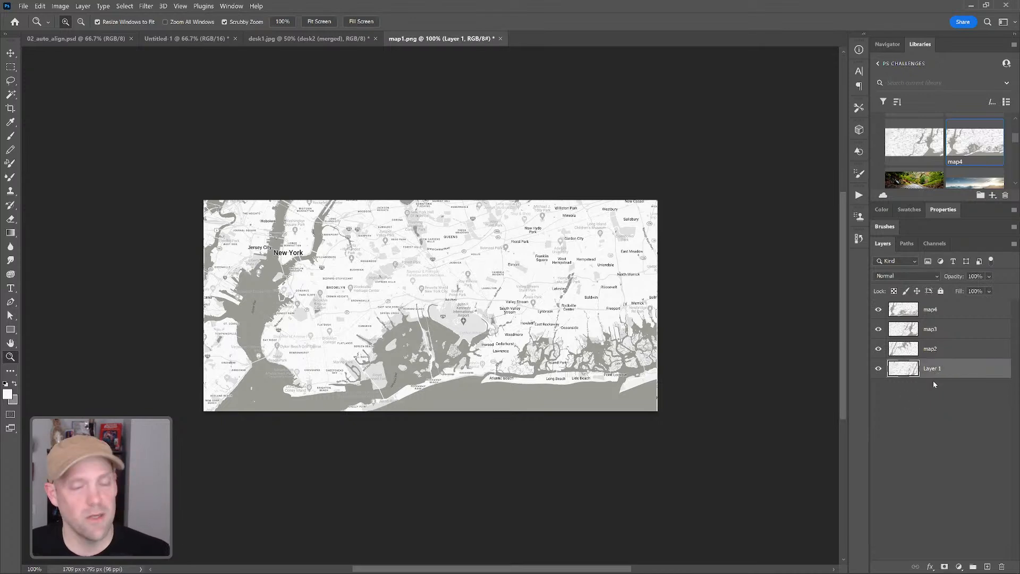
left_click(939, 313, "shift")
left_click_drag(935, 378, 986, 565)
key("ctrl+g")
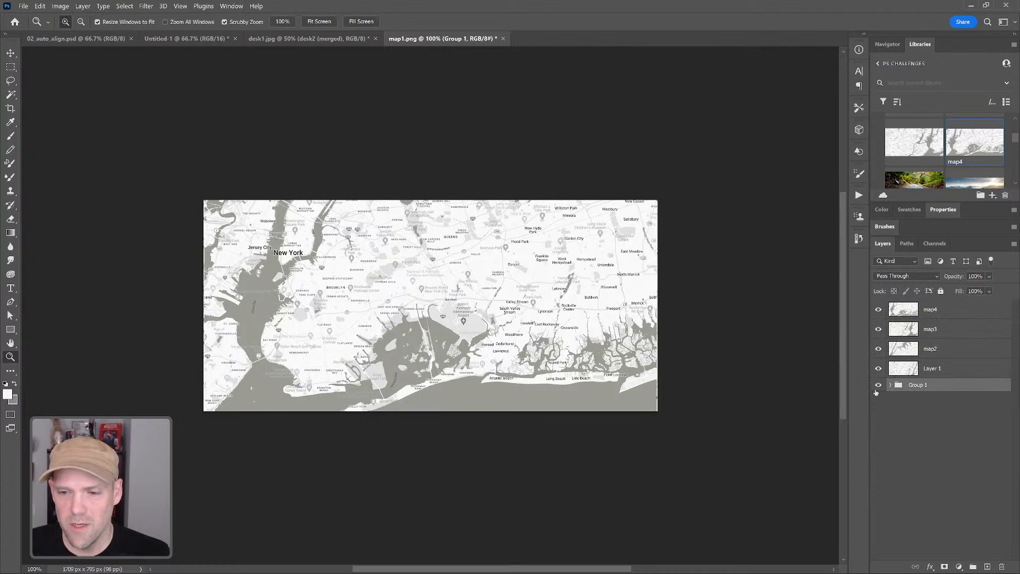
Step: Align Layer 1, map2, map3 and map4 with Auto-Align Layers using the Auto projection
left_click(933, 371)
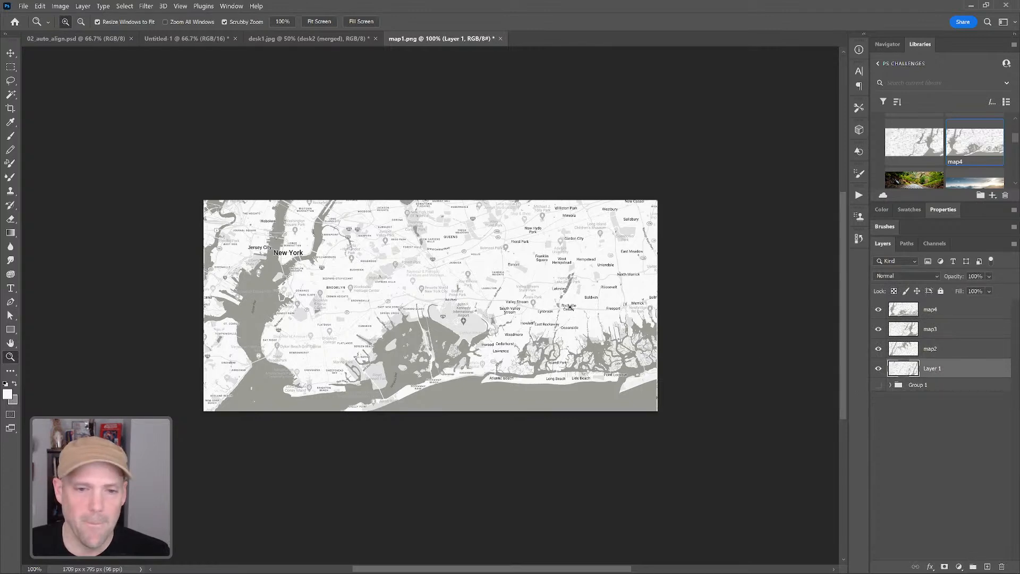
left_click(935, 313, "shift")
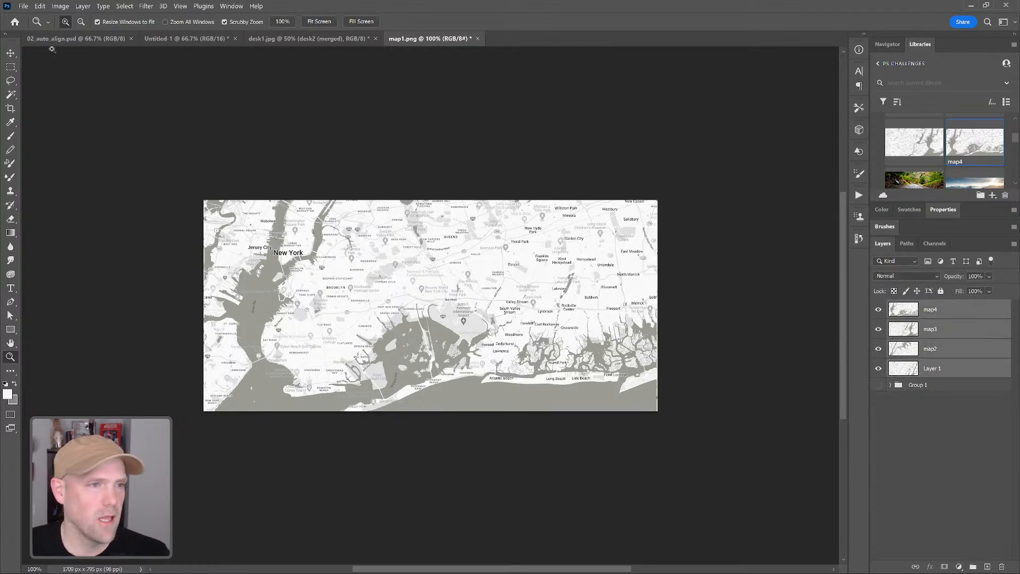
left_click(39, 6)
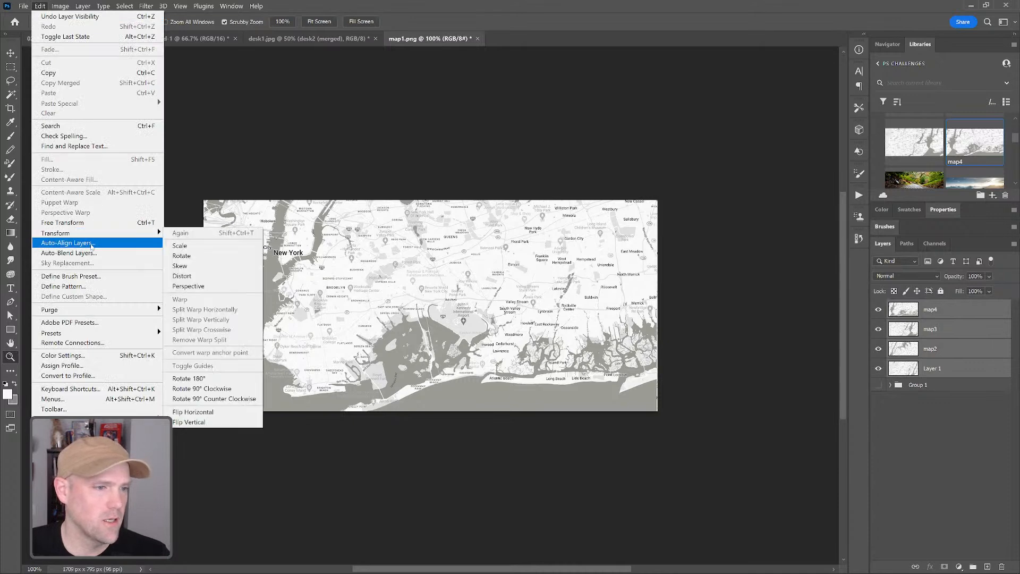
left_click(86, 249)
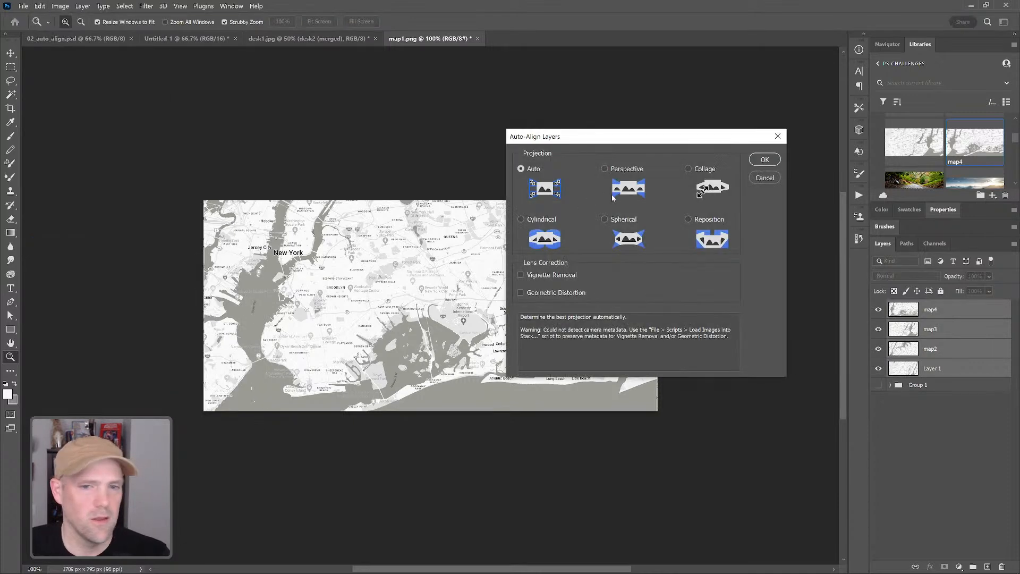
left_click(764, 161)
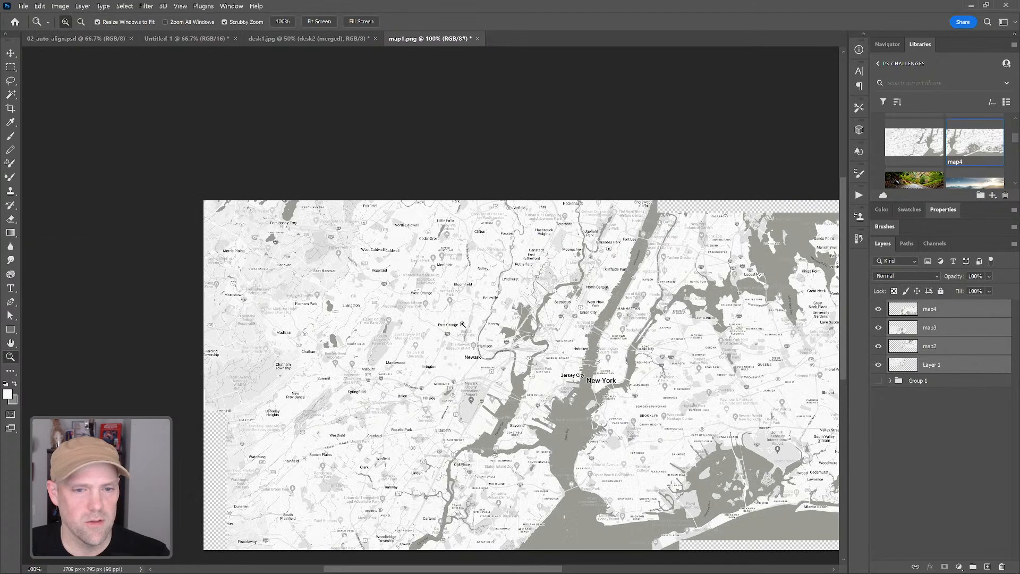
Step: Hide Layer 1, map2 and map3 to examine how the aligned maps overlap, and show the layers again
key("z")
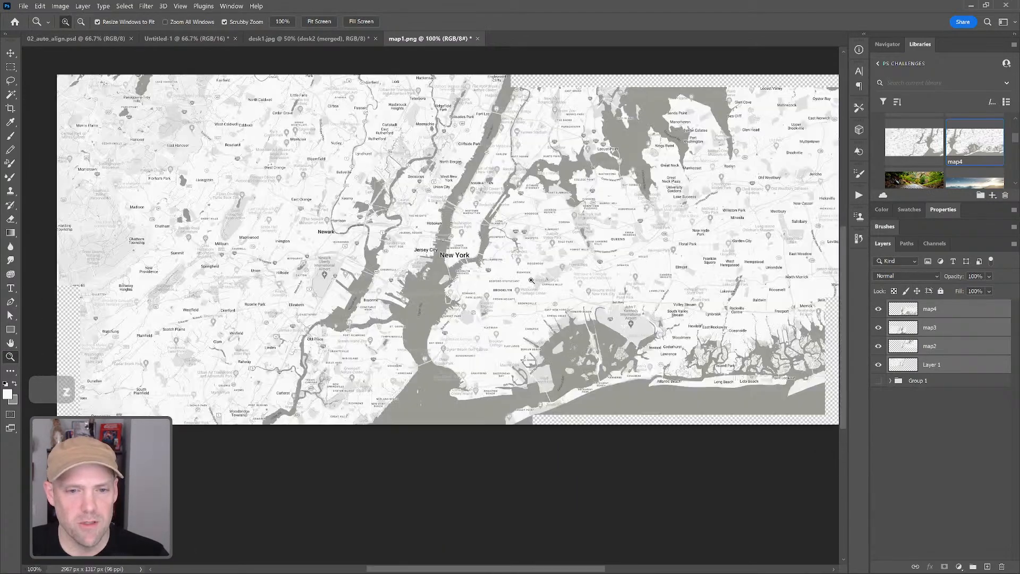
left_click_drag(531, 280, 451, 276)
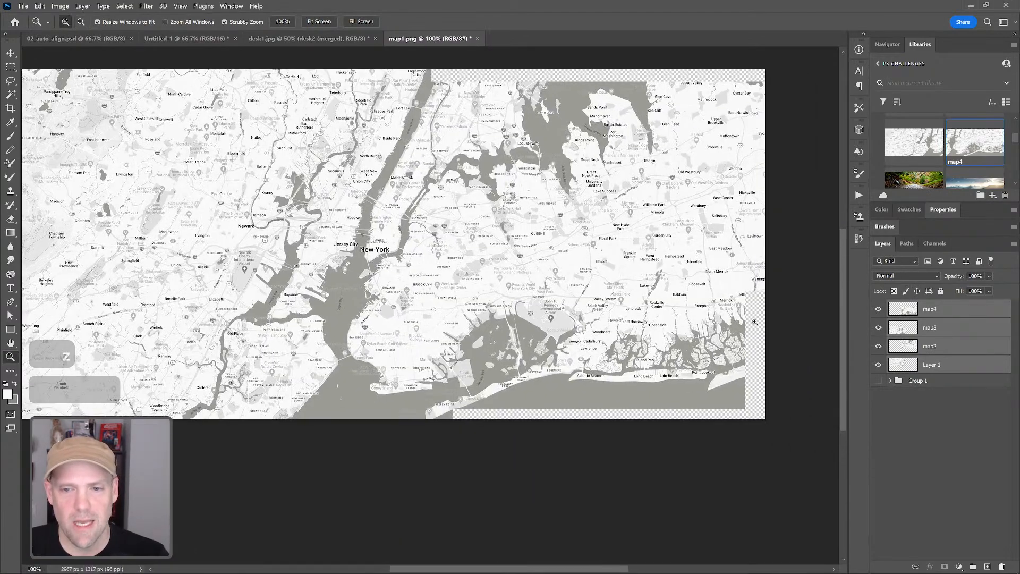
left_click_drag(492, 82, 573, 70)
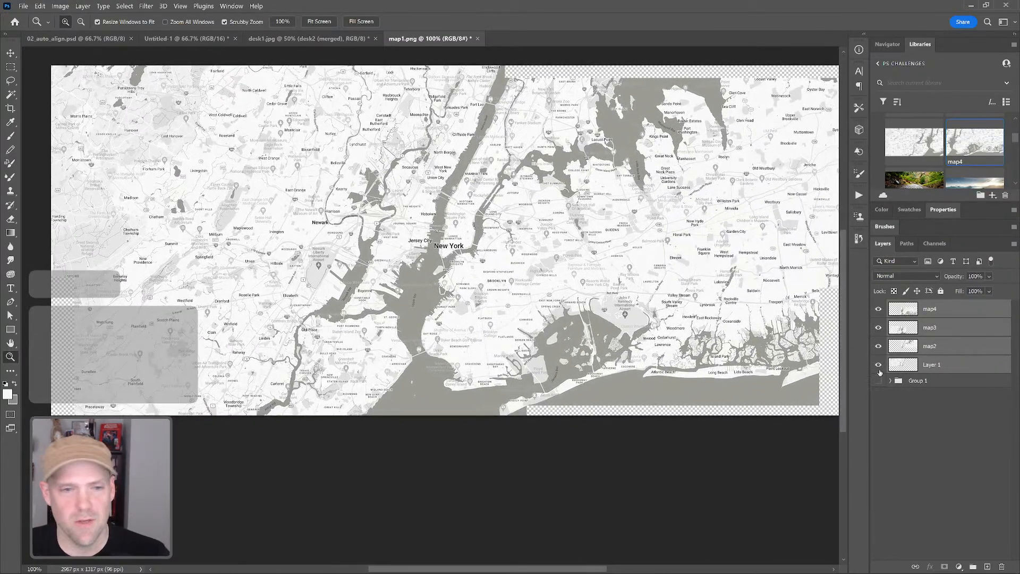
left_click_drag(879, 366, 877, 318)
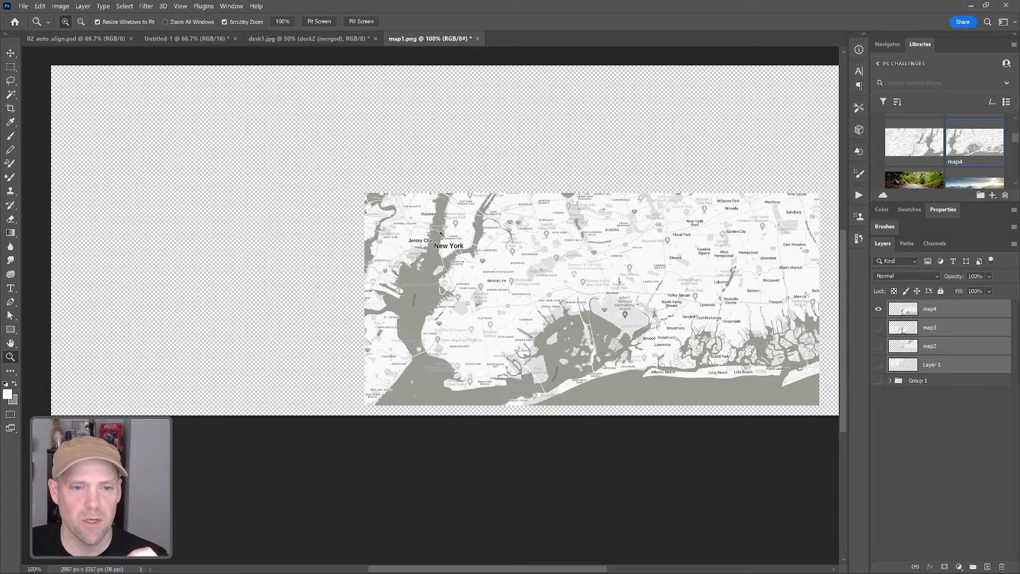
left_click(878, 328)
left_click(878, 346)
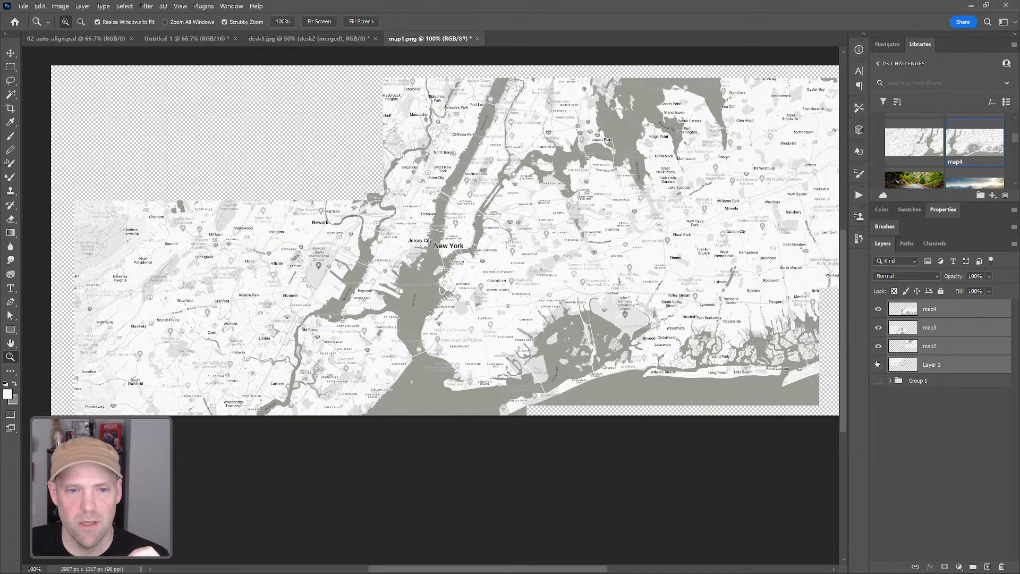
left_click(878, 364)
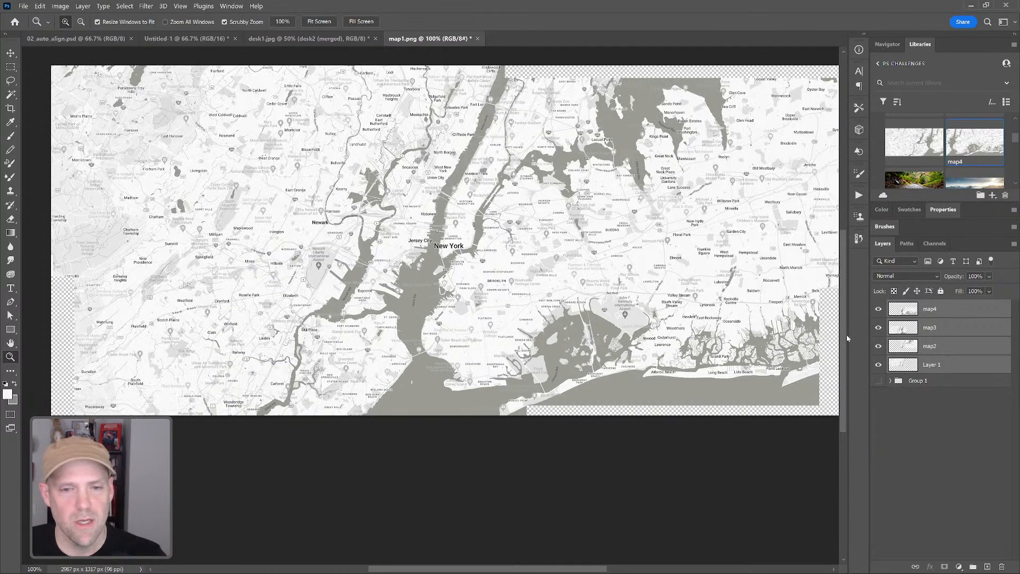
Step: Merge the four aligned map layers into a single layer above the hidden group
key("z")
left_click(653, 276, "alt")
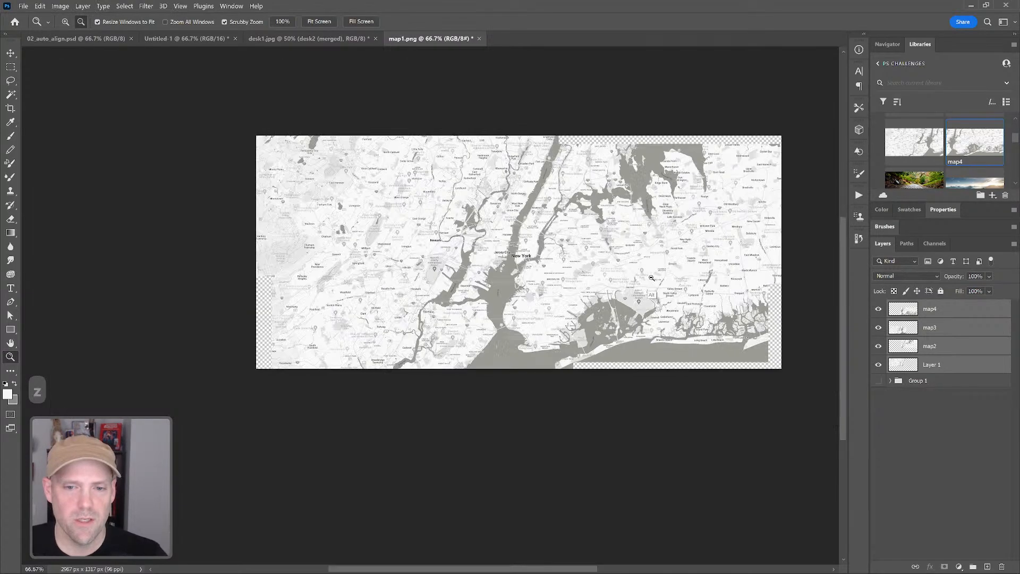
left_click(579, 287)
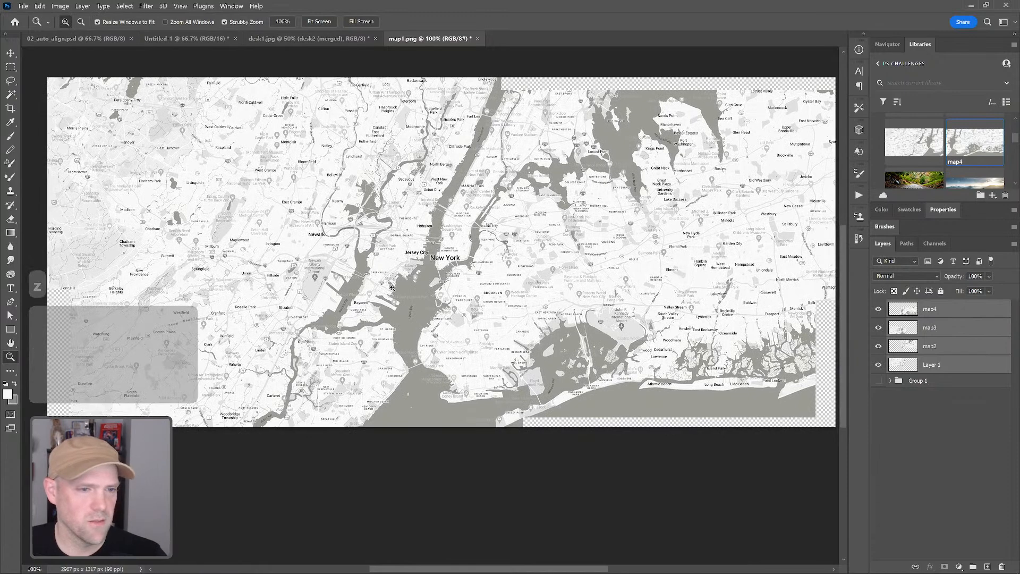
left_click(938, 366)
key("ctrl+alt+a")
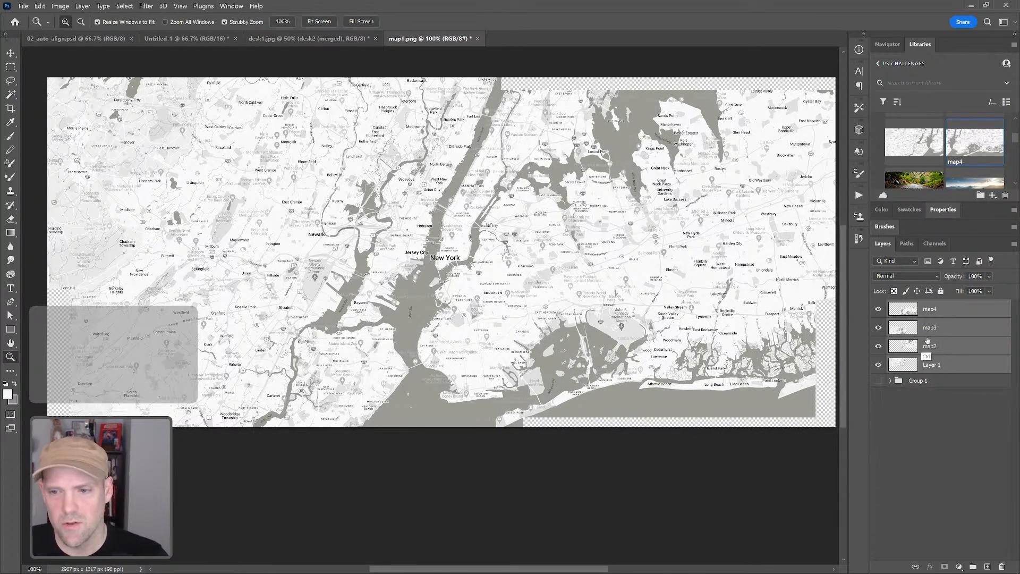
key("ctrl+e")
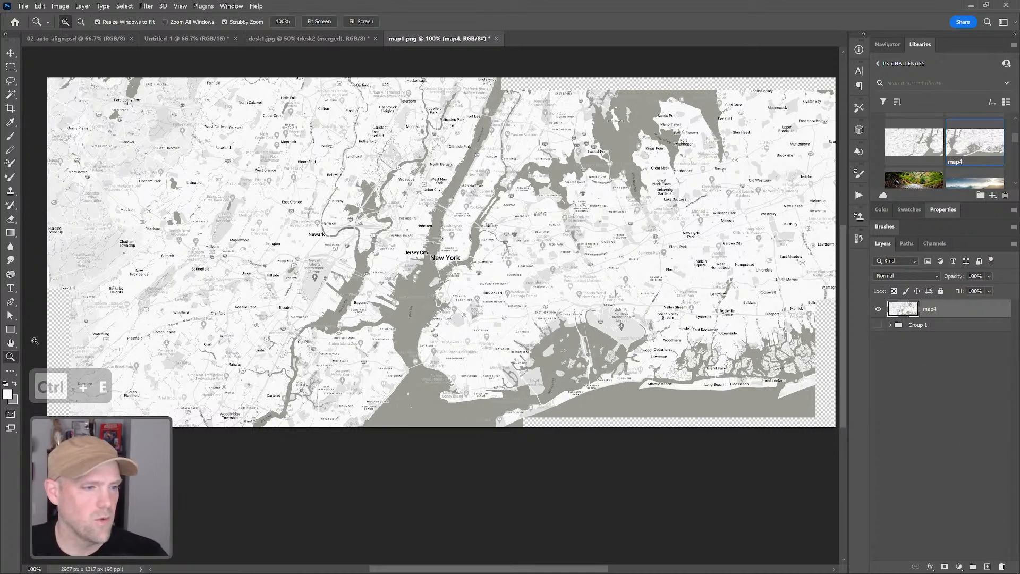
Step: Try a rectangle shape about 2741 by 1190 px over the merged map, undo it and collapse the Properties panel
left_click(10, 329)
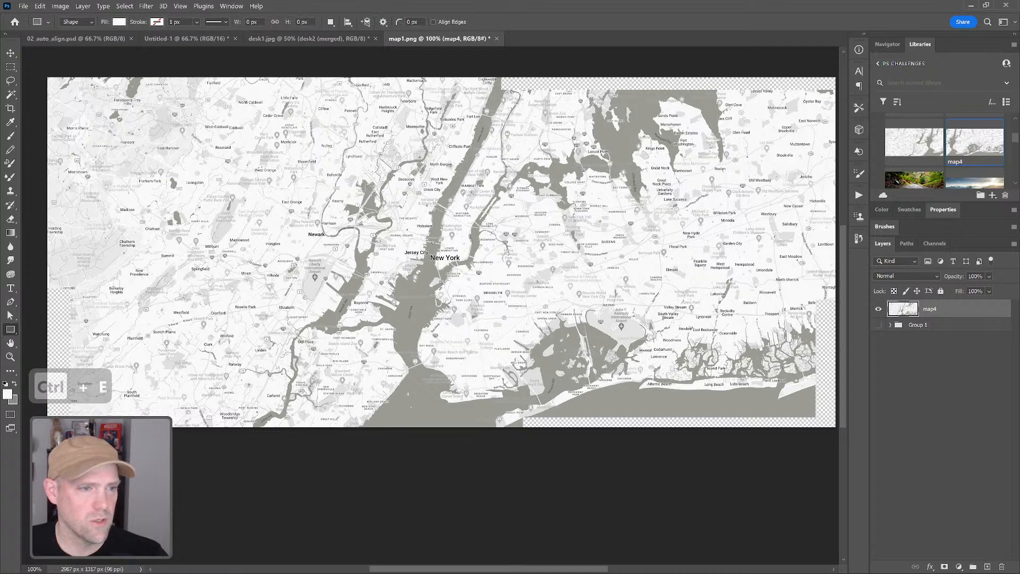
left_click_drag(58, 92, 786, 408)
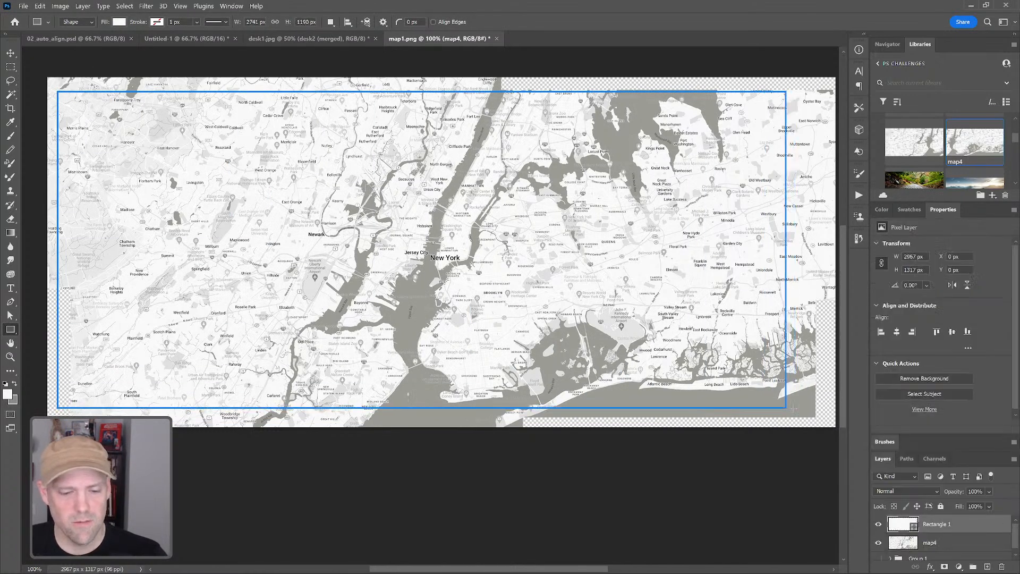
key("Escape")
key("ctrl+z")
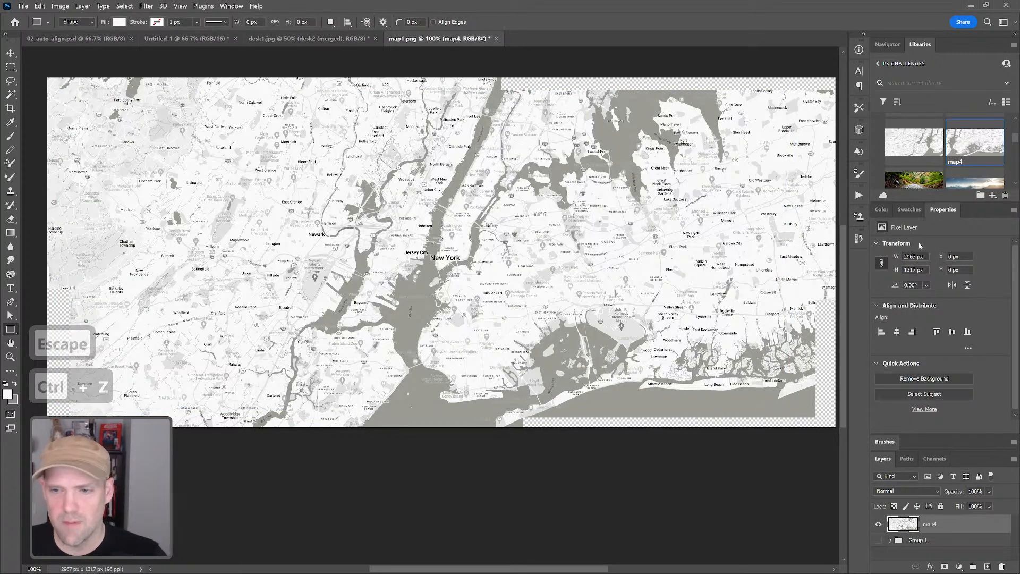
double_click(912, 216)
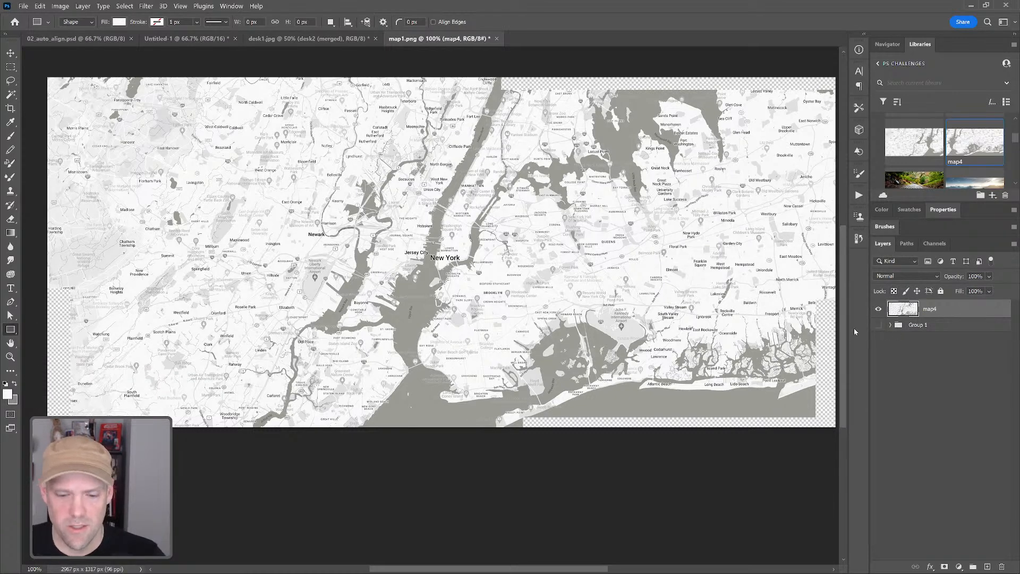
Step: Crop the merged map evenly on all sides to about 2748 by 1180 px, excluding the transparent edges
key("c")
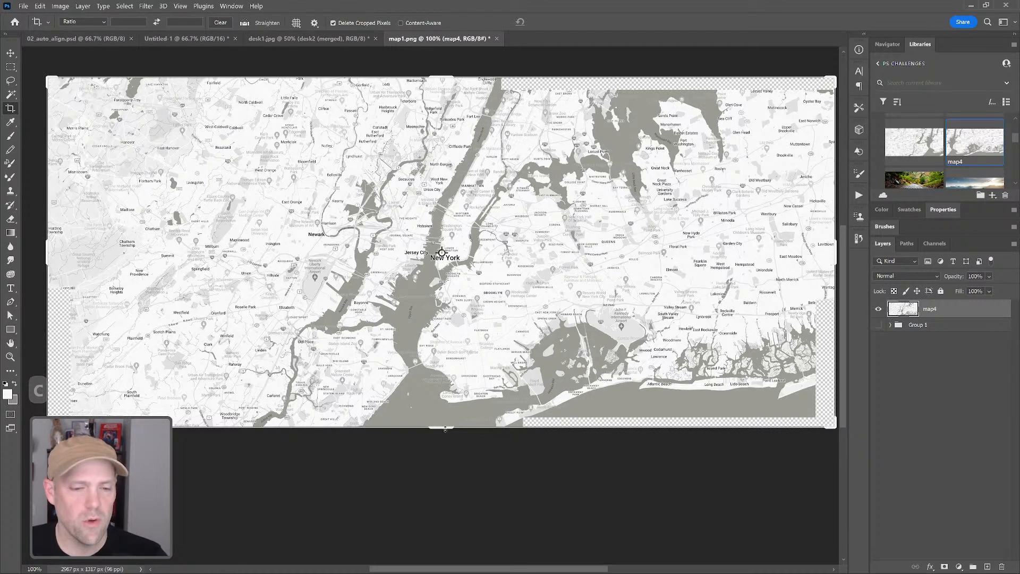
left_click_drag(446, 428, 446, 413)
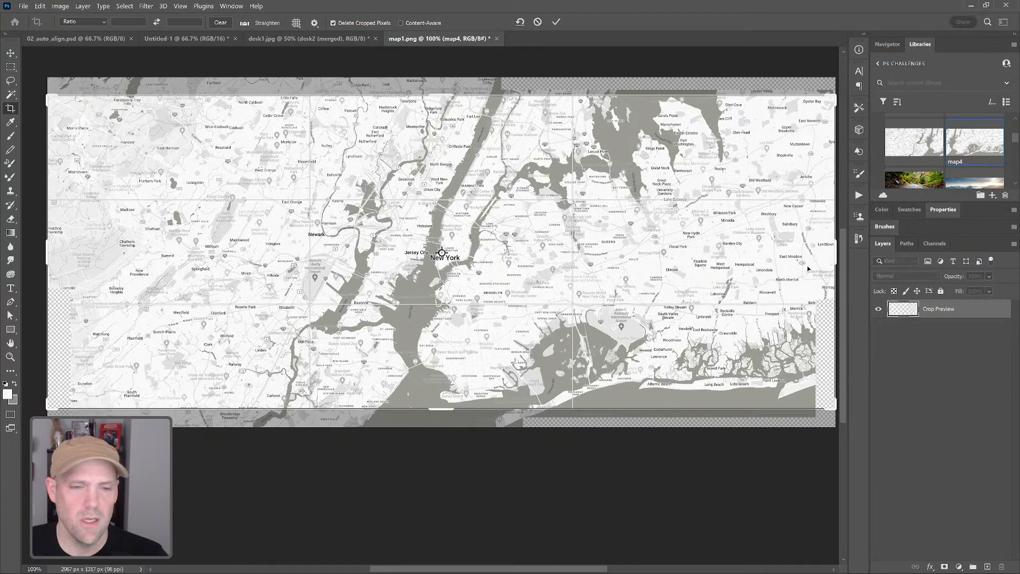
left_click_drag(835, 253, 801, 259)
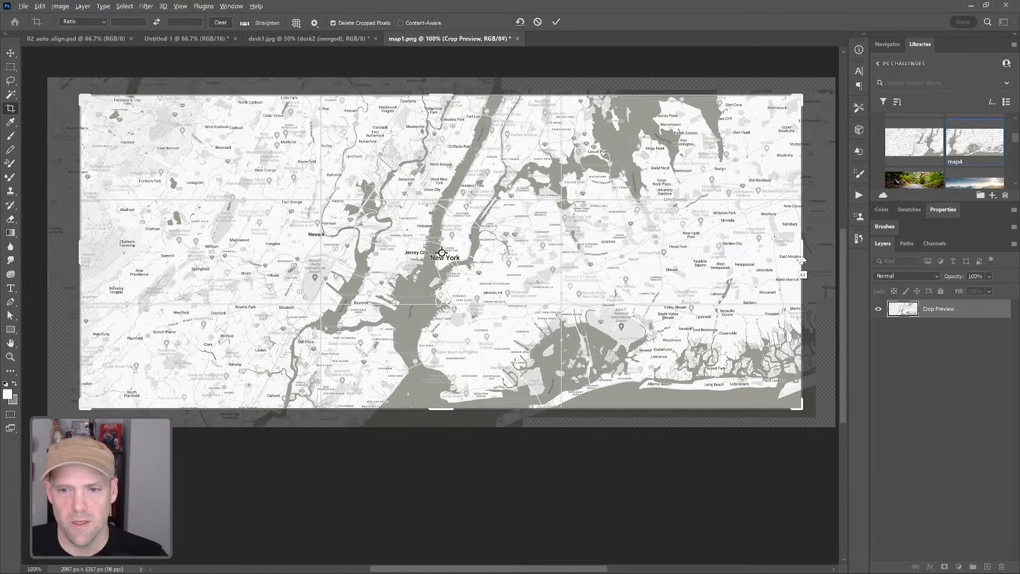
left_click_drag(803, 257, 807, 257)
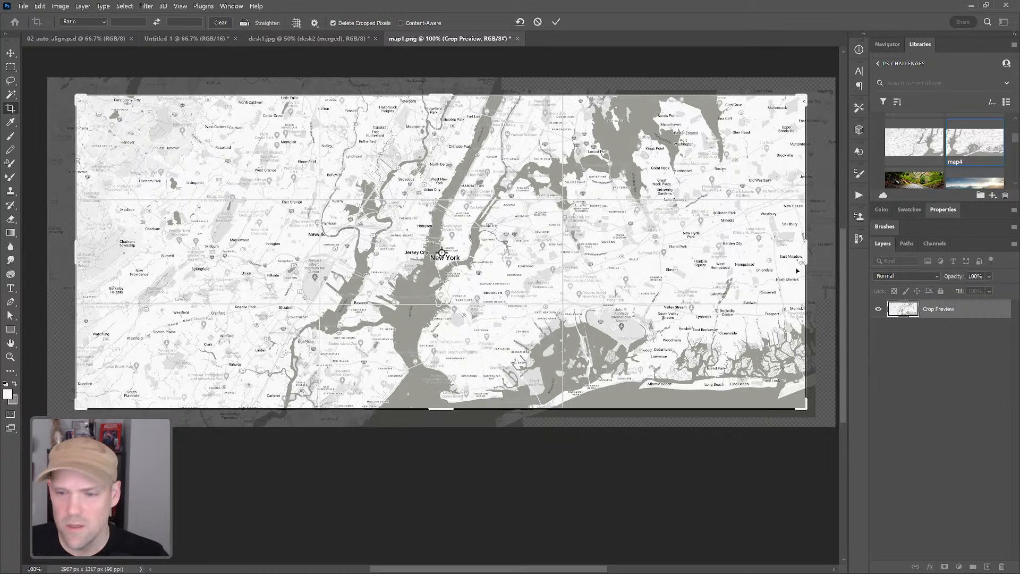
left_click_drag(738, 329, 762, 377)
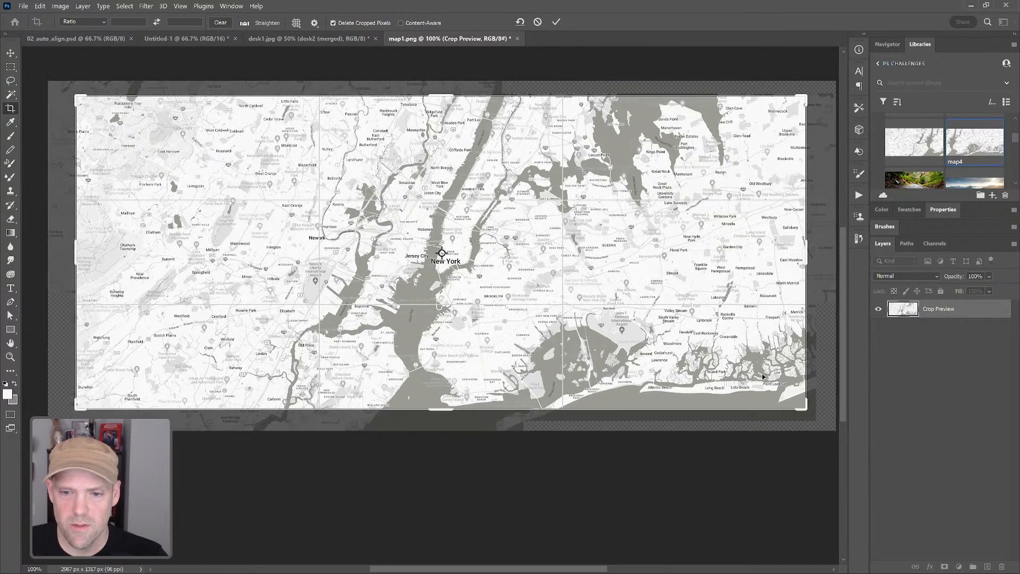
key("Return")
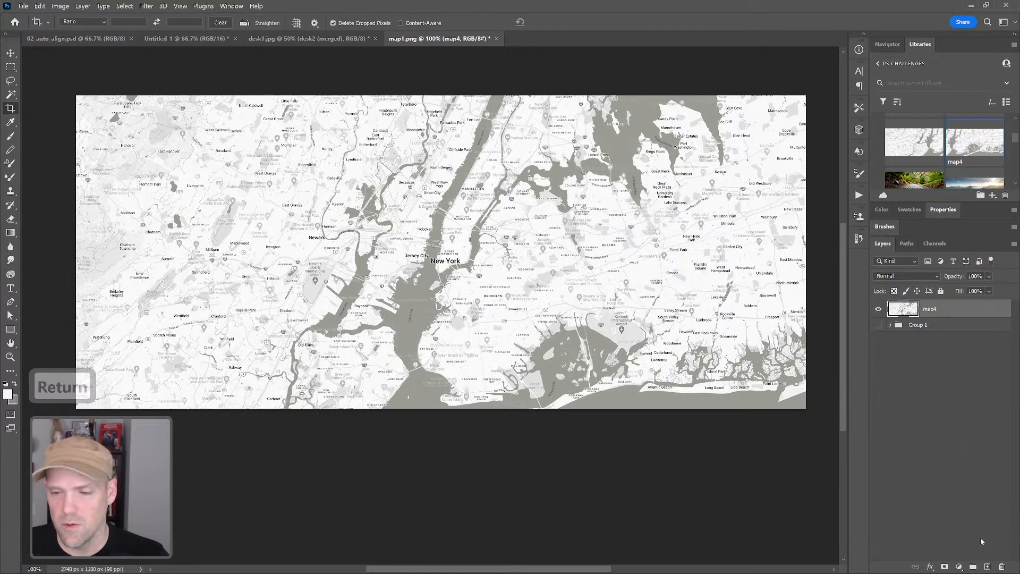
Step: Draw a white rectangle shape about 2649 by 1121 px over the map and centre it on the canvas
left_click(11, 329)
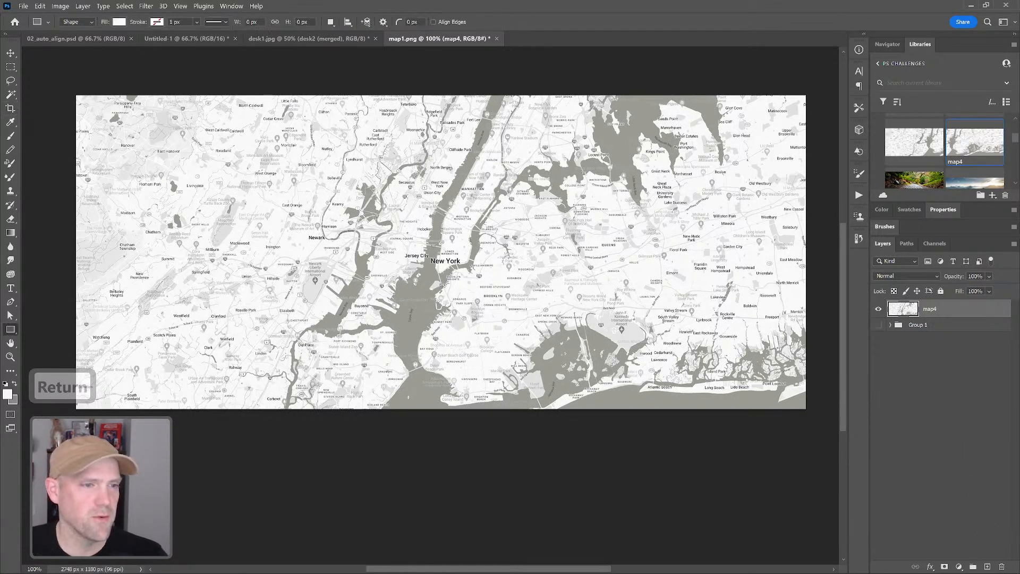
left_click_drag(88, 102, 792, 399)
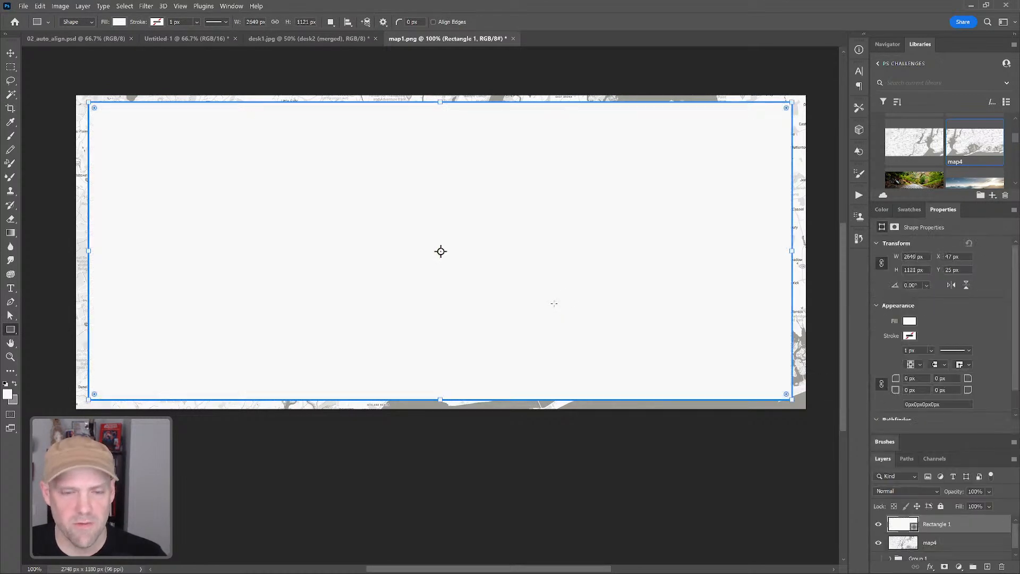
key("v")
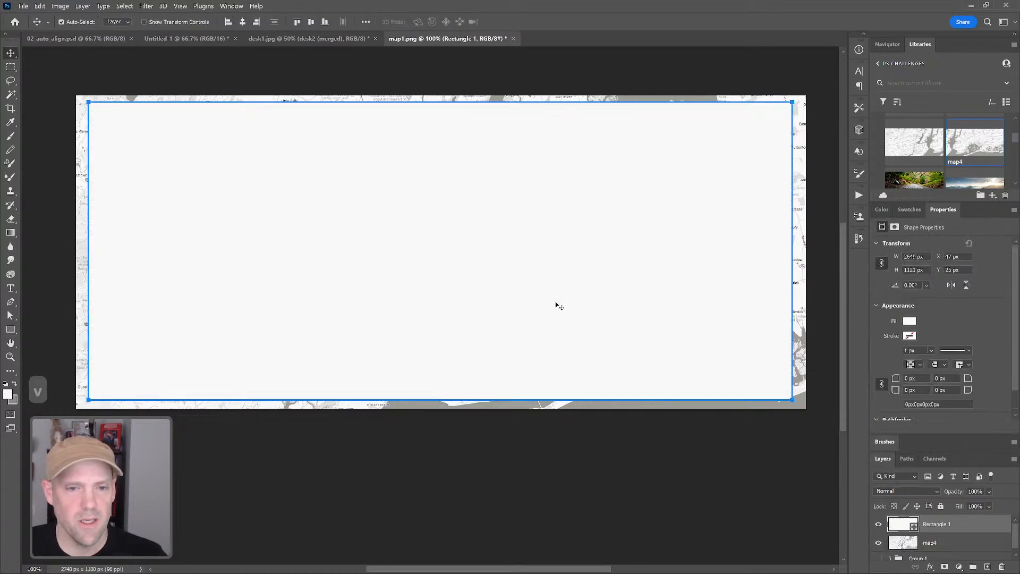
left_click(310, 22)
left_click(243, 22)
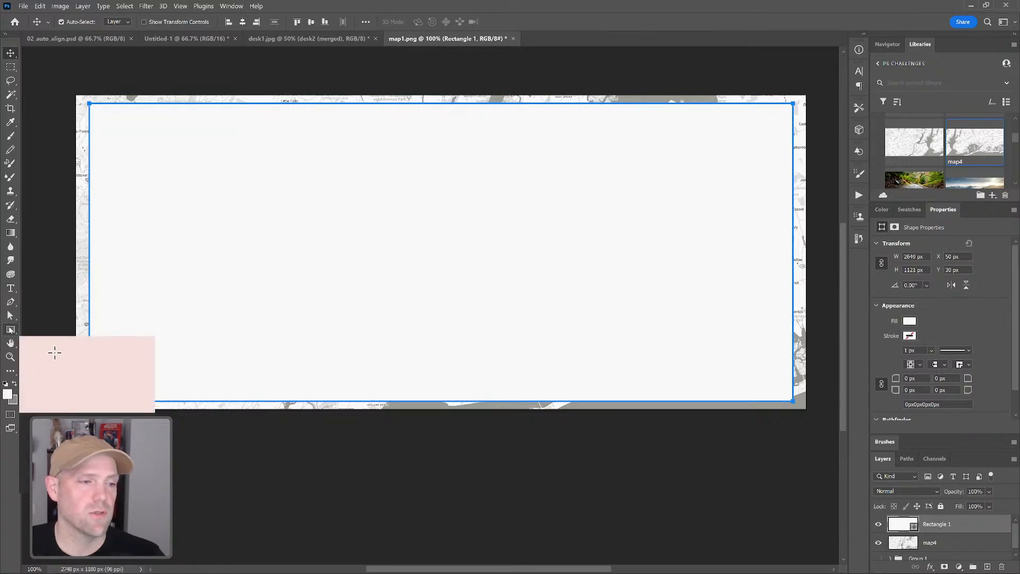
Step: Resize the rectangle symmetrically to about 2636 by 1077 px, round its corners to about 72 px and collapse its properties
left_click(10, 329)
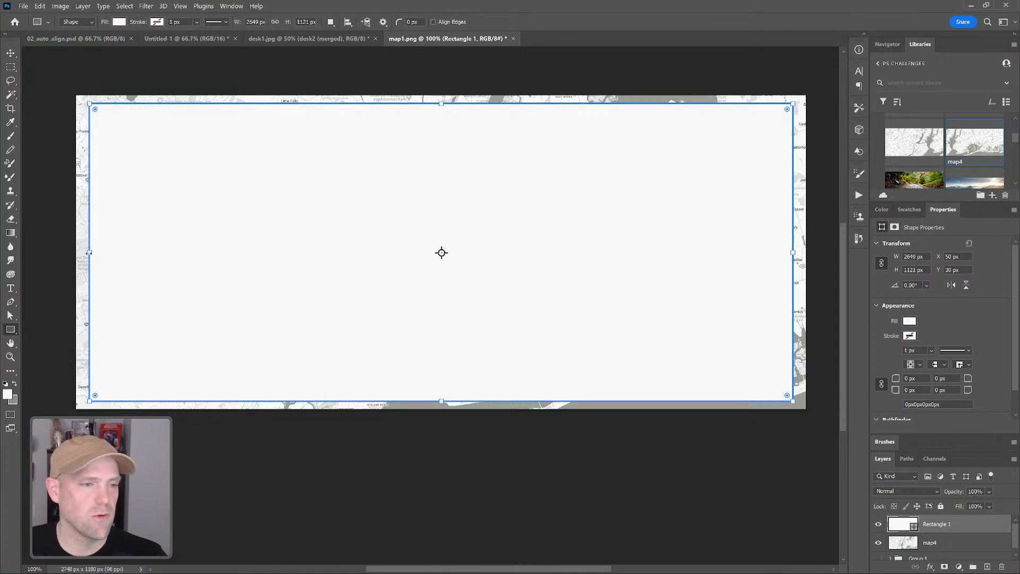
left_click_drag(90, 251, 91, 252)
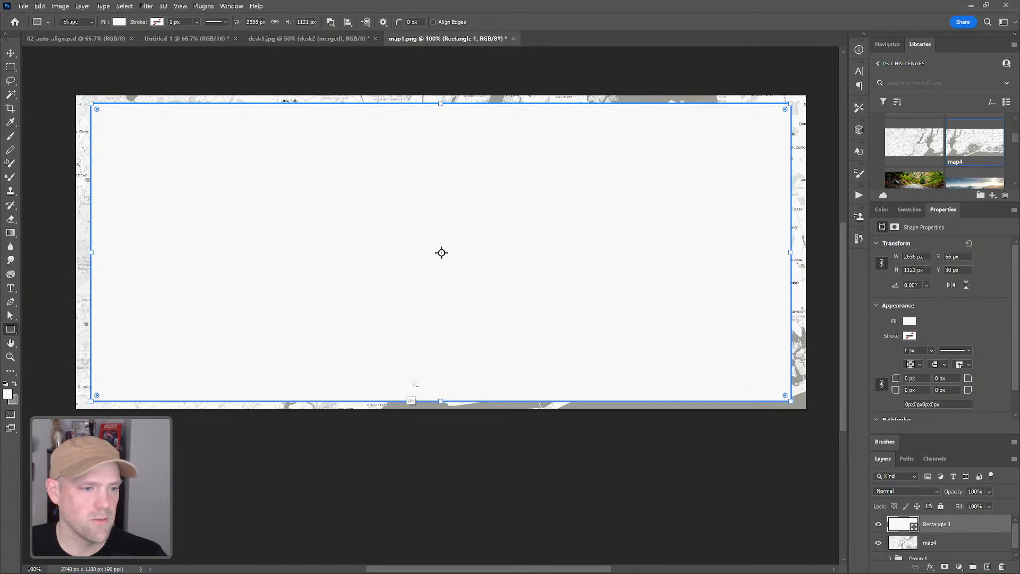
left_click_drag(441, 400, 440, 396)
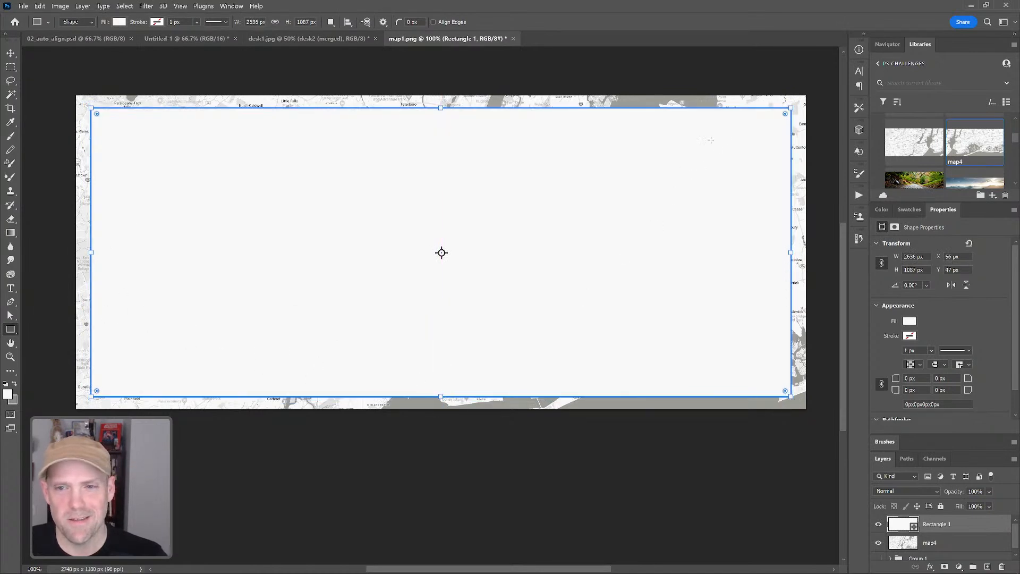
left_click_drag(784, 115, 772, 127)
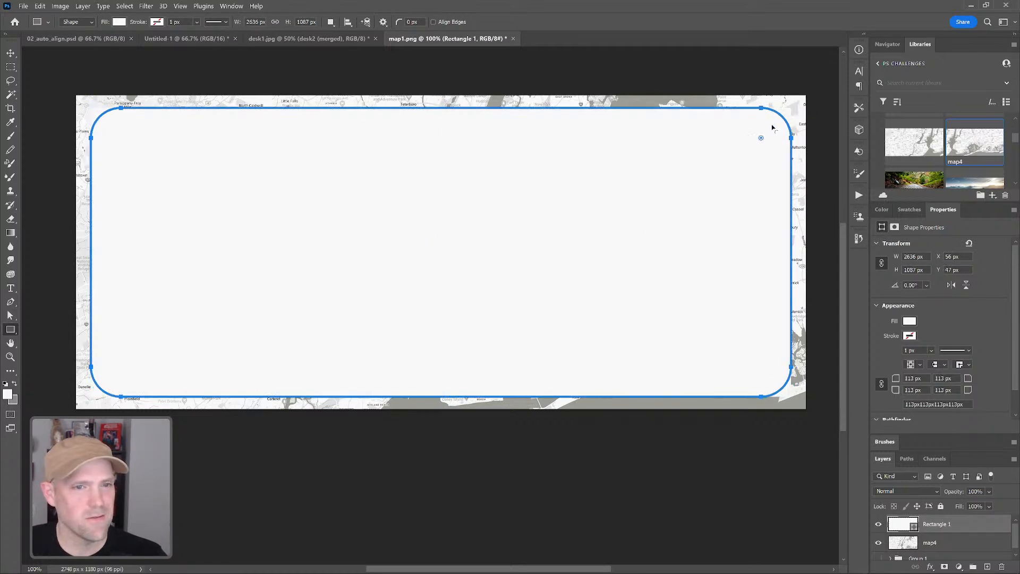
left_click_drag(441, 410, 441, 408)
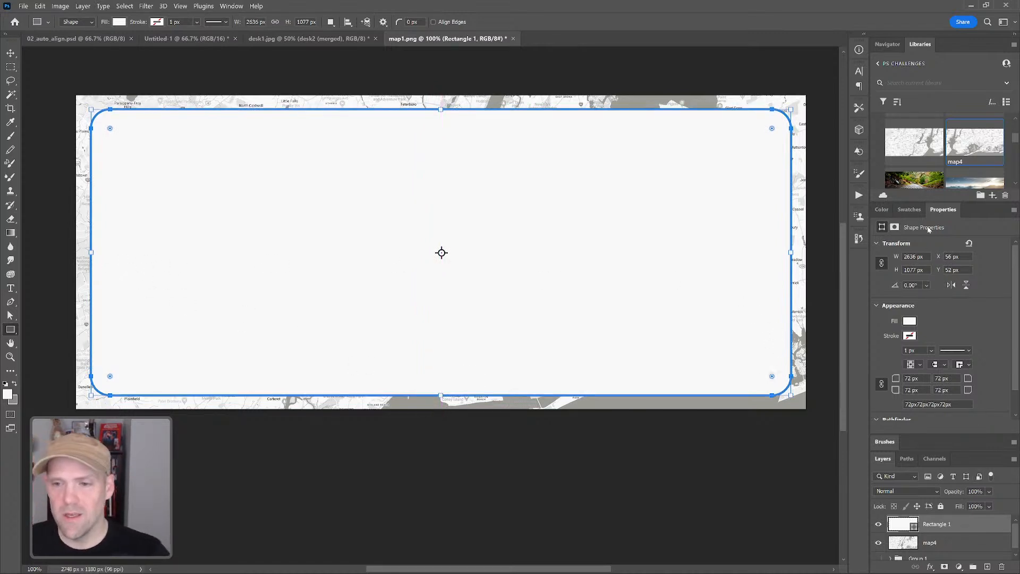
left_click(938, 212)
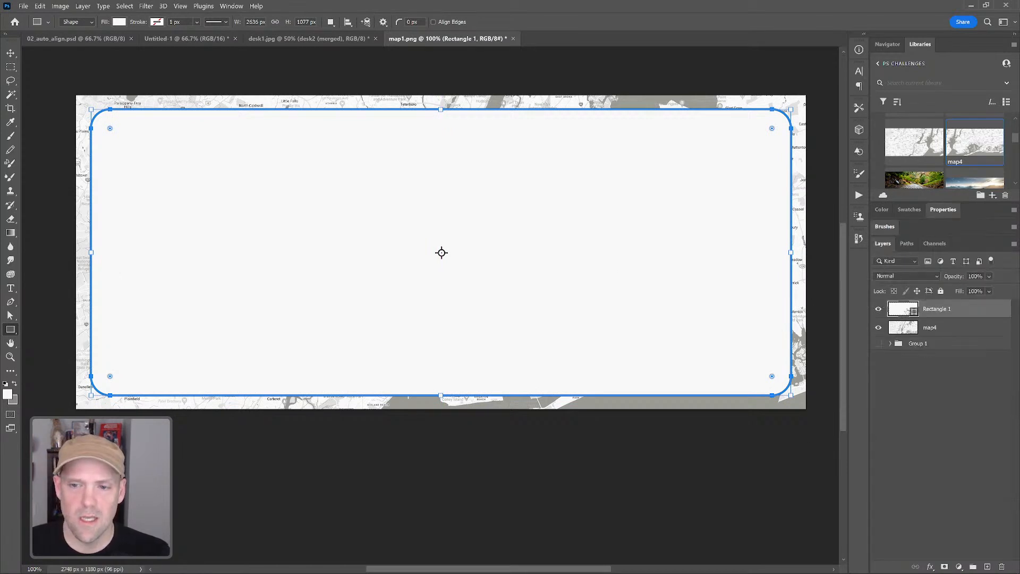
Step: Load the rounded rectangle as a selection, hide its layer and mask the map4 layer to that selection
left_click(902, 311, "ctrl")
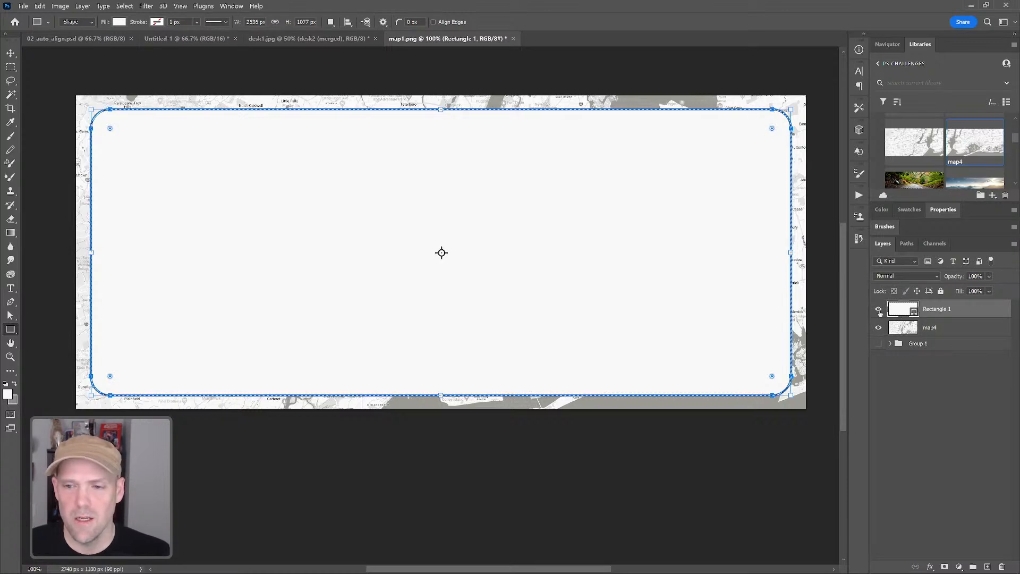
left_click(879, 310)
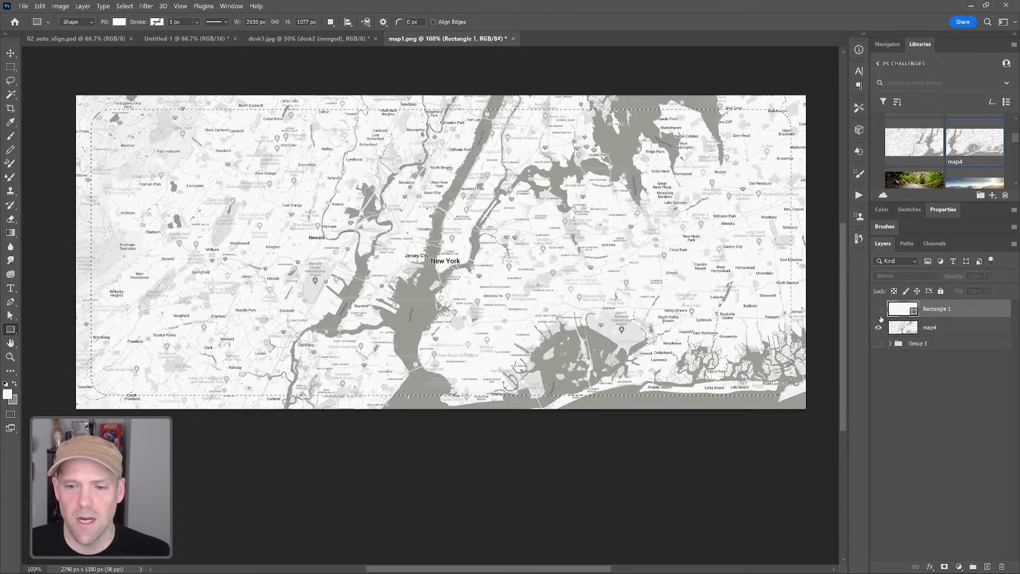
left_click(952, 331)
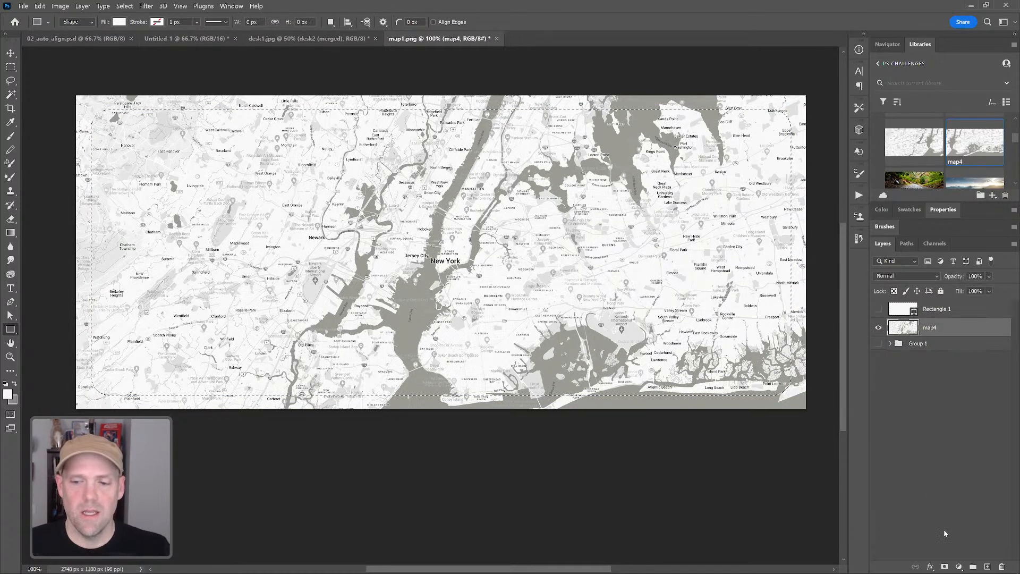
left_click(944, 567)
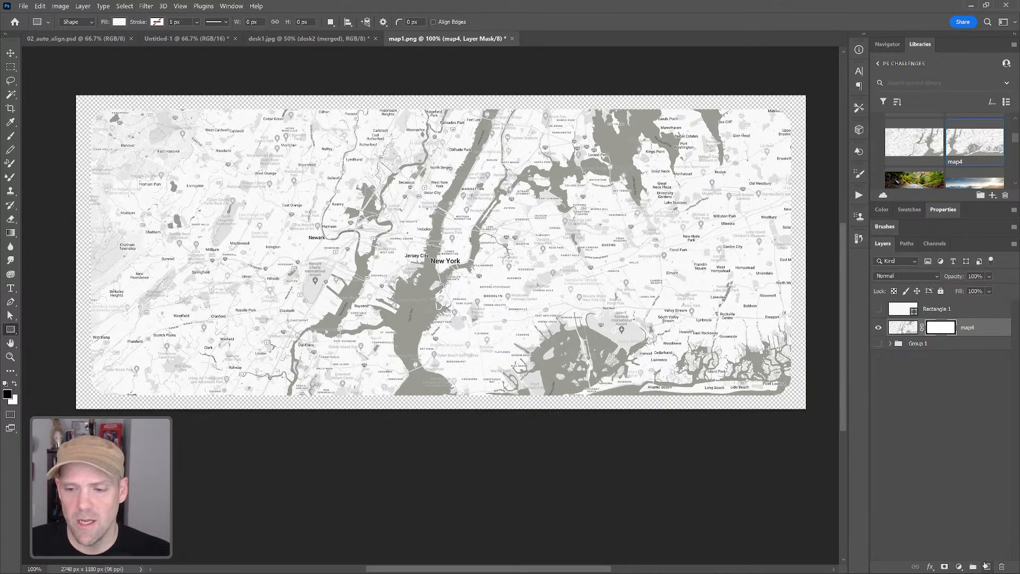
Step: Add a new layer below map4 and fill it with the near-white colour #f8f8f8
left_click(987, 567)
left_click_drag(938, 330, 950, 354)
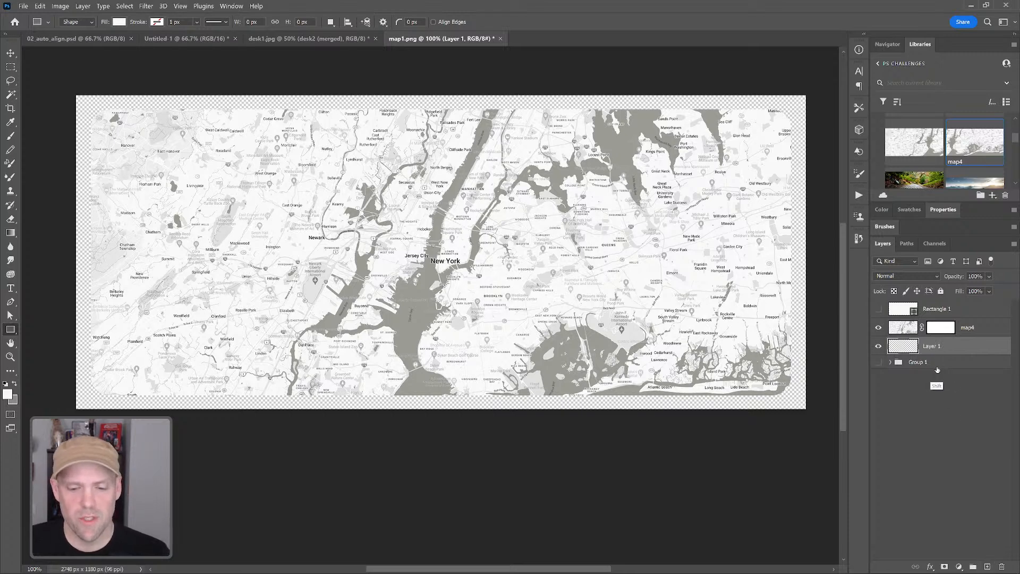
key("shift+F5")
left_click(775, 111)
left_click(733, 140)
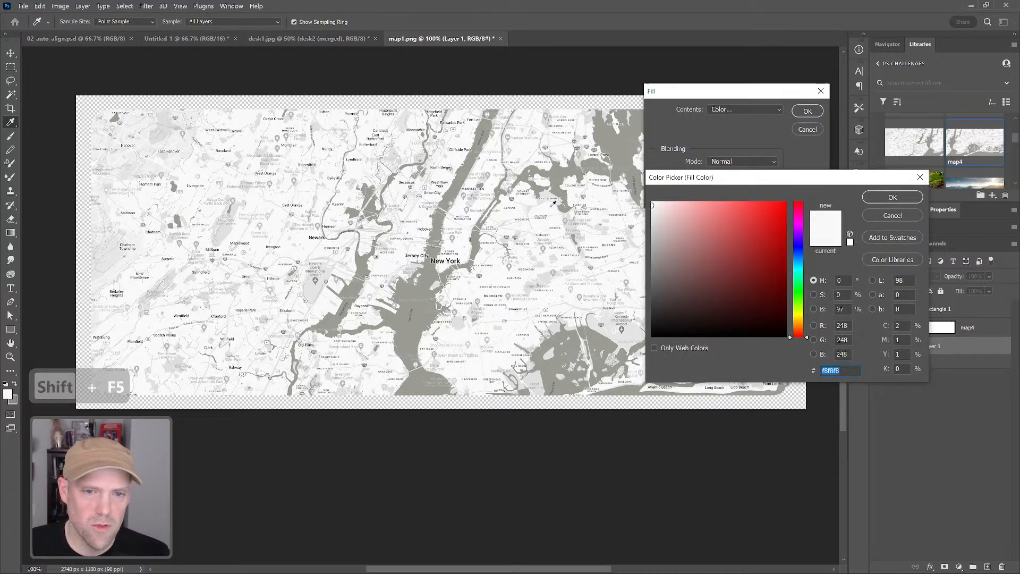
left_click(903, 198)
left_click(807, 111)
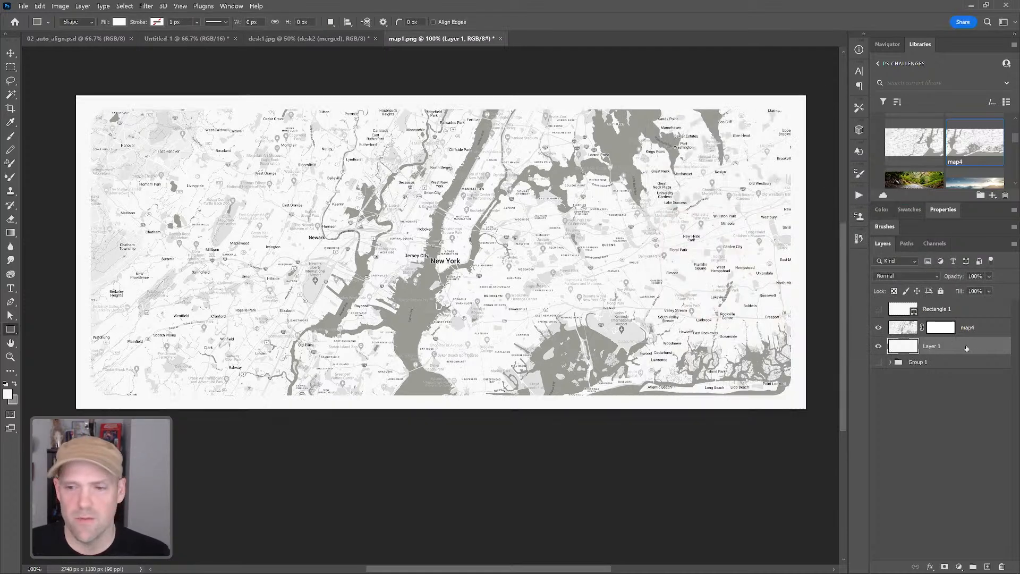
Step: Add a Drop Shadow layer style to the masked map4 layer
left_click(981, 330)
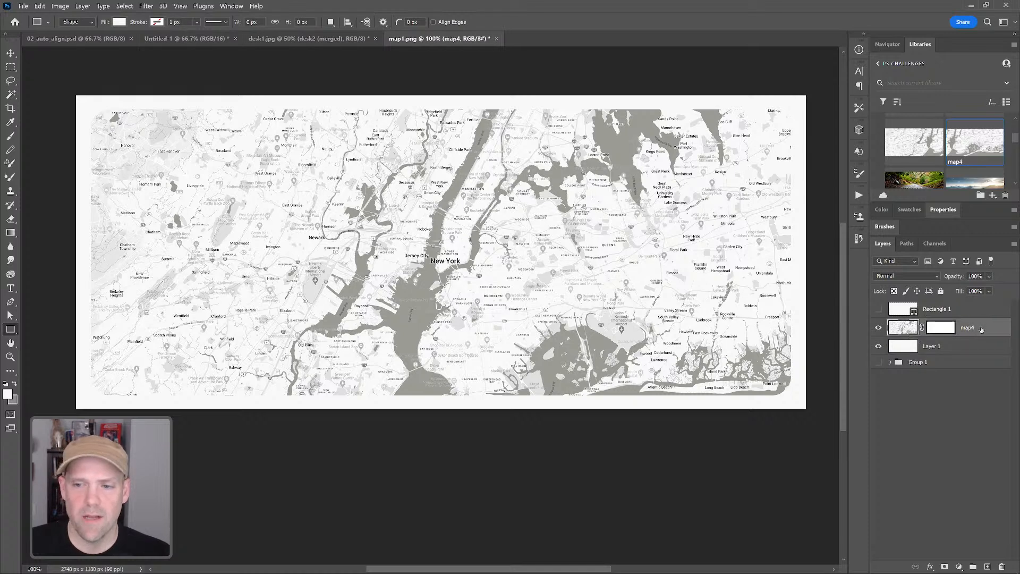
double_click(982, 328)
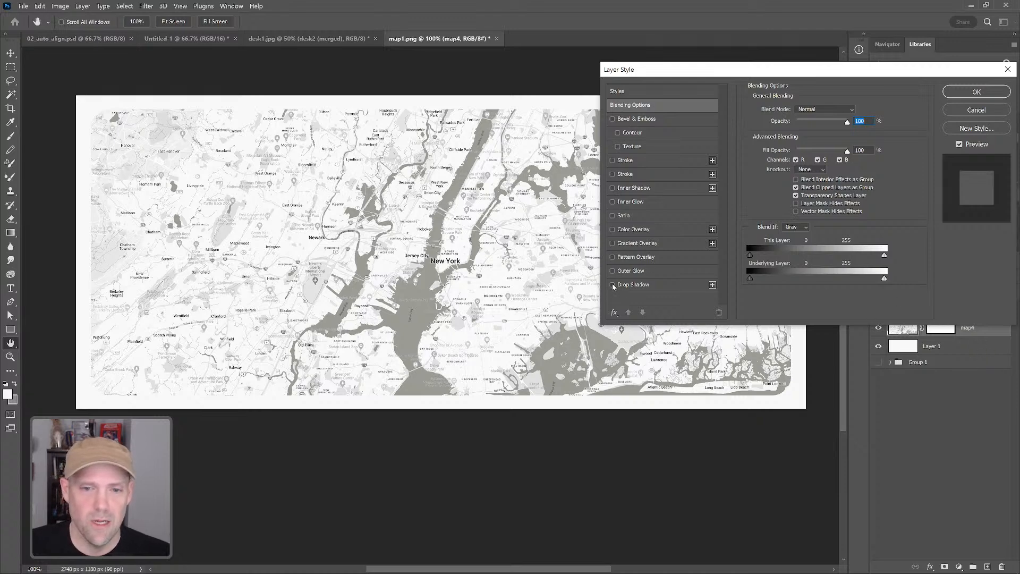
left_click(613, 285)
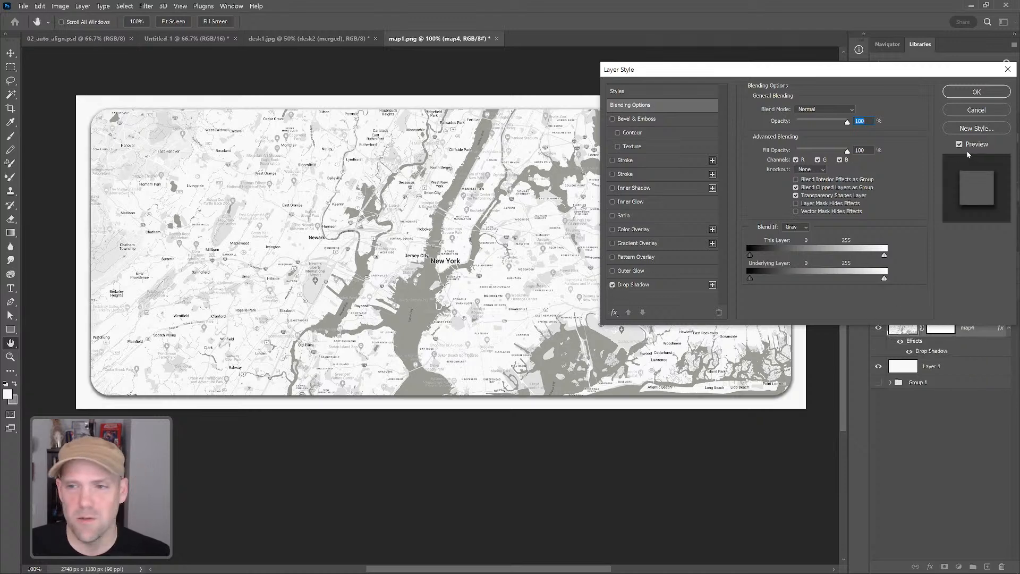
left_click(980, 93)
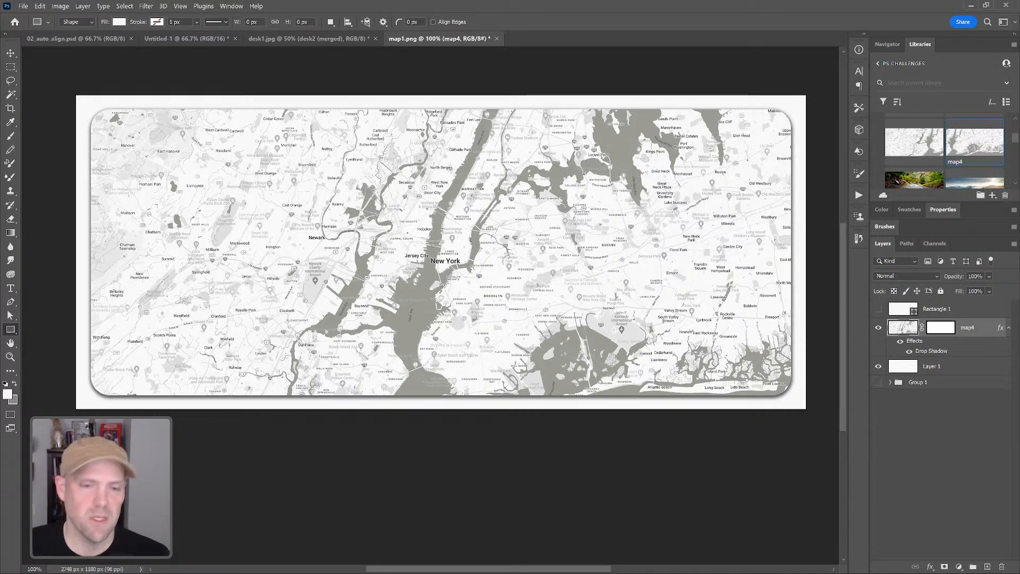
Step: Add the text "travel the" over the middle of the map in 150 pt bold type
key("t")
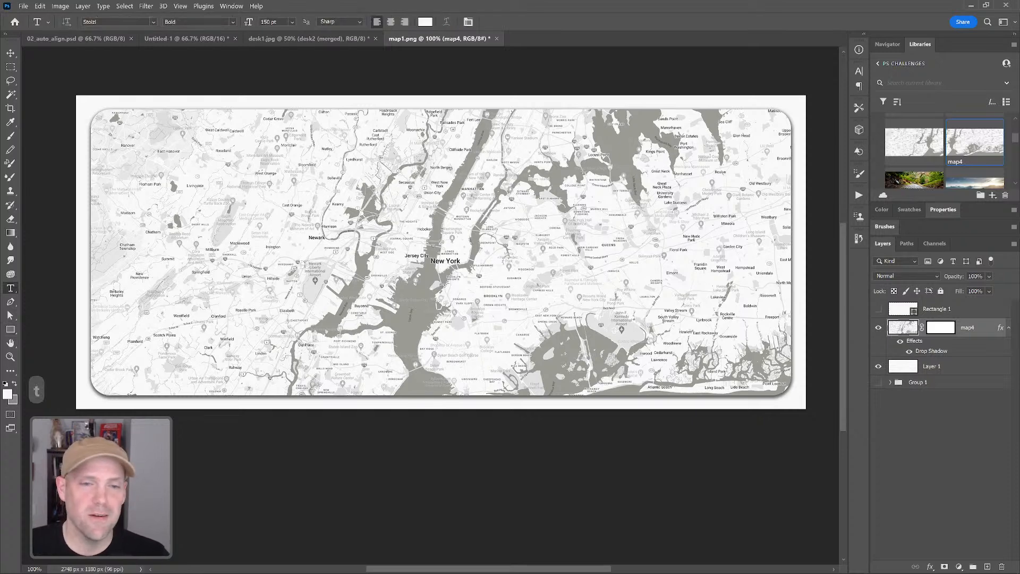
left_click(303, 276)
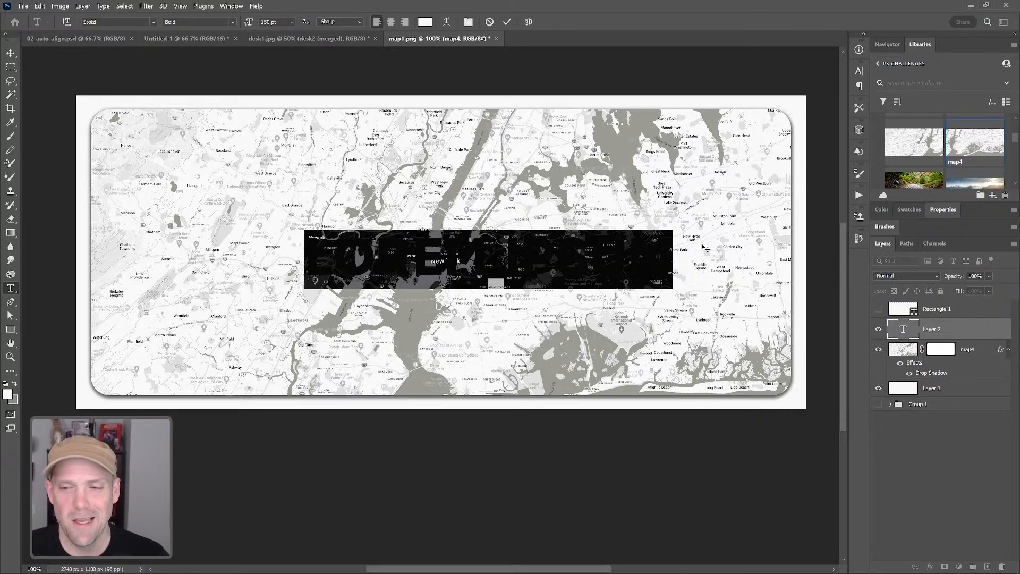
type("the")
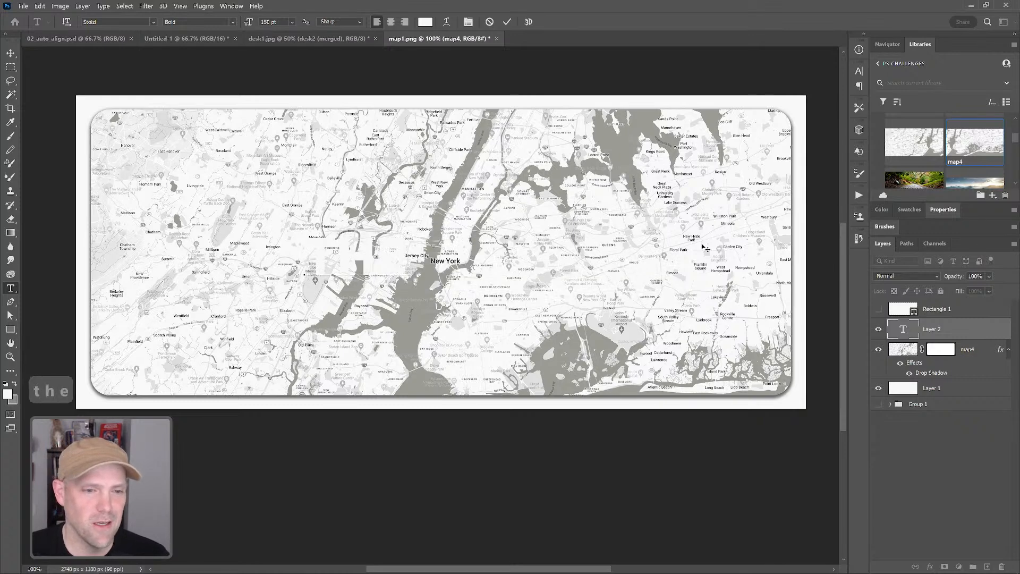
key("BackSpace")
key("BackSpace")
type("ravel the")
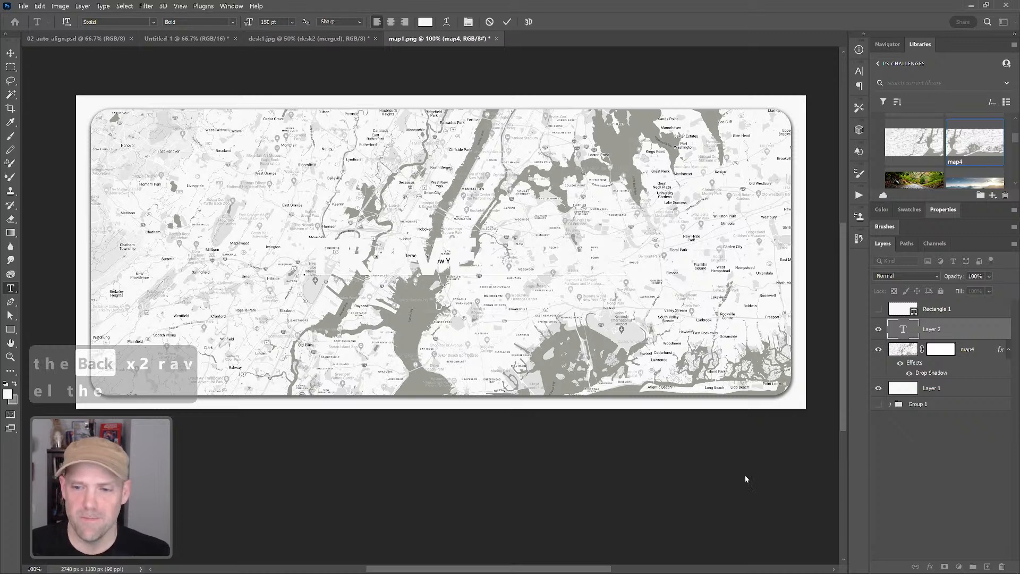
left_click(942, 460)
left_click(907, 329)
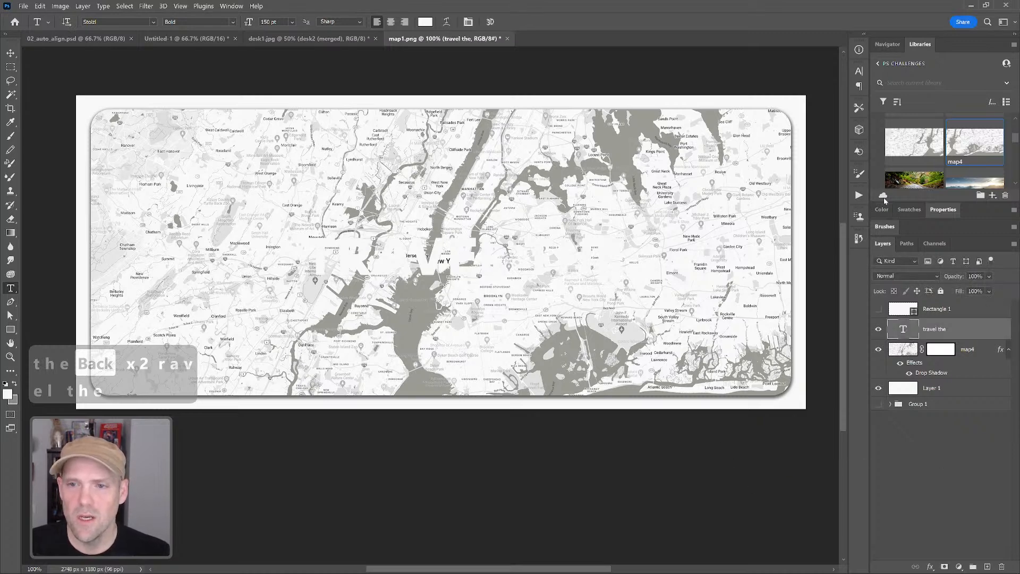
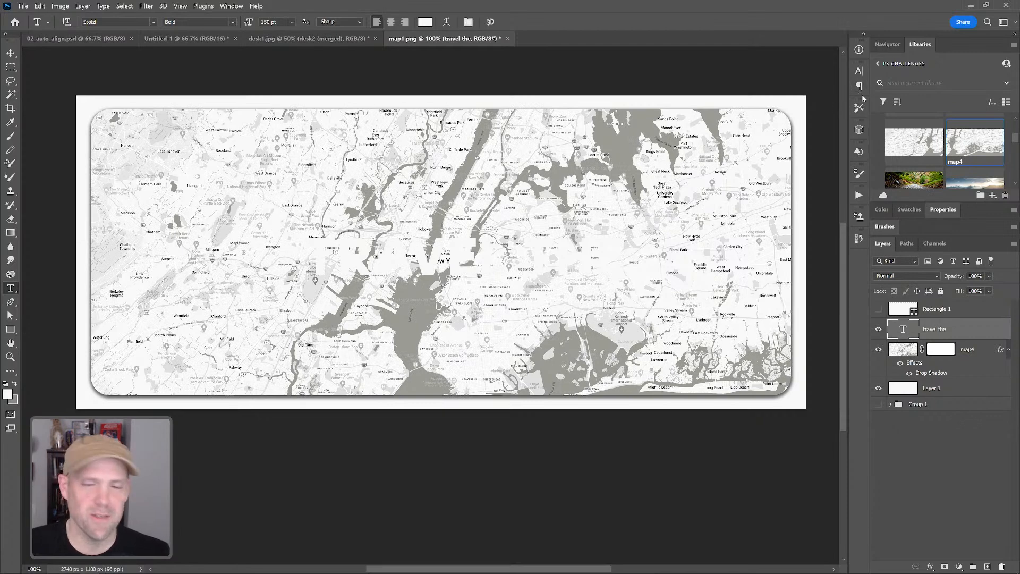
Step: Recolour the "travel the" text to dark grey #414141
left_click(860, 87)
left_click(859, 71)
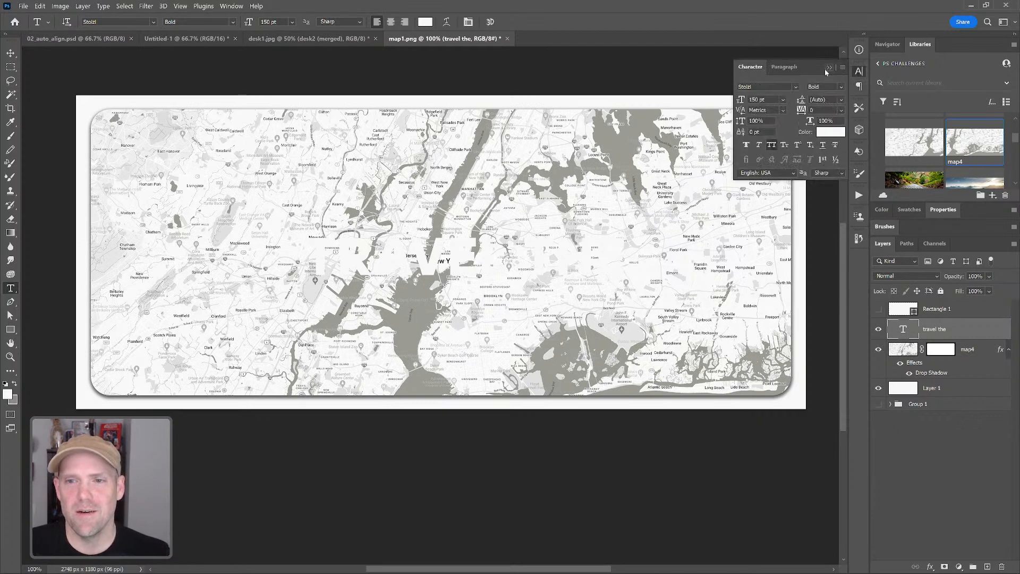
left_click(833, 132)
left_click(658, 311)
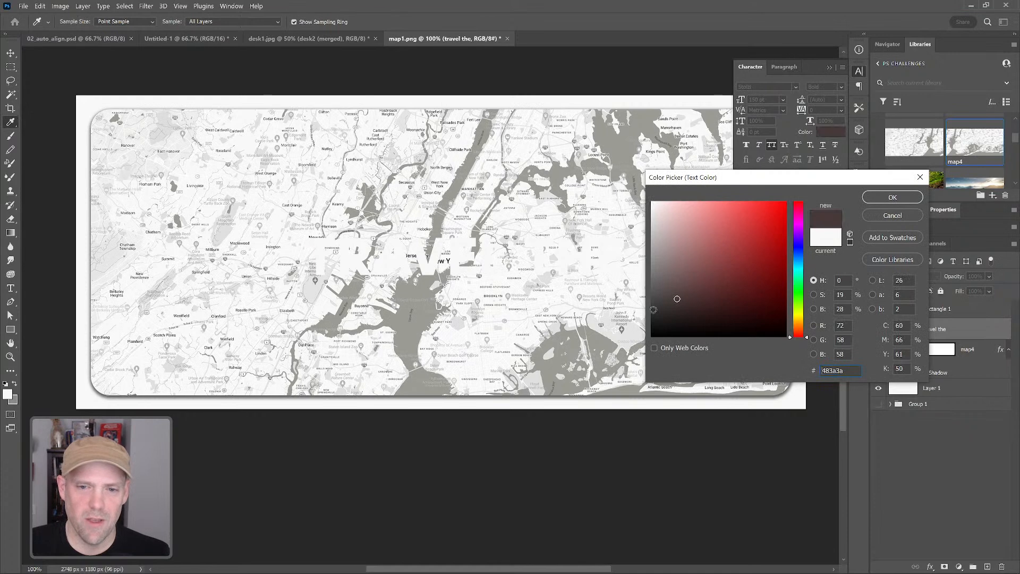
left_click_drag(658, 311, 657, 313)
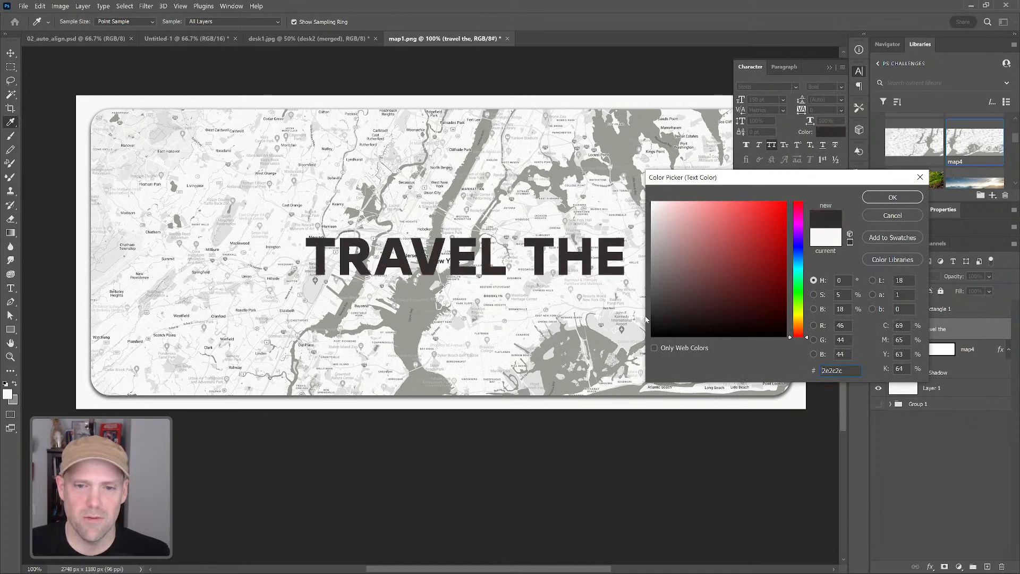
left_click(658, 314)
left_click(654, 312)
left_click_drag(654, 312, 652, 302)
left_click(892, 196)
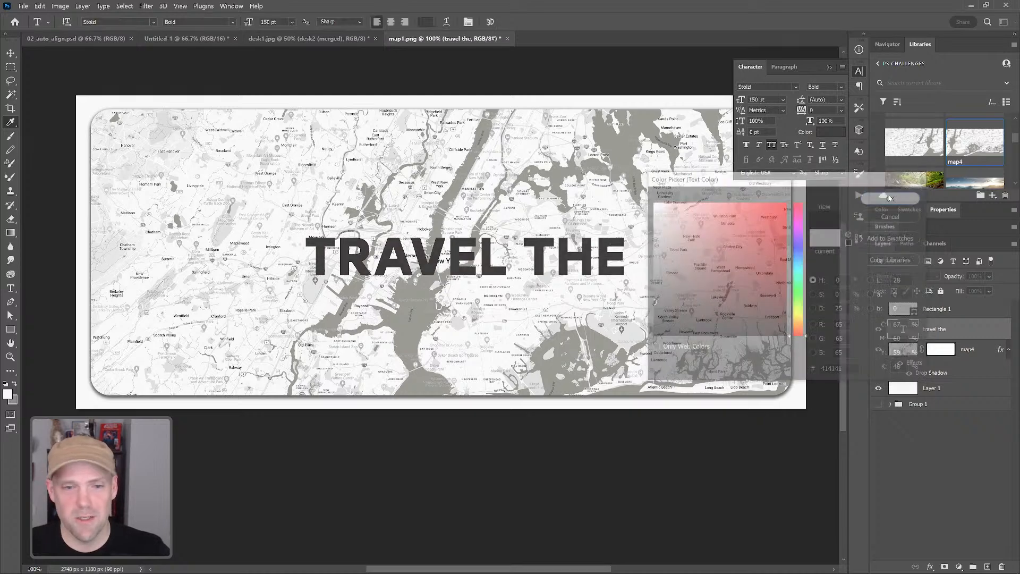
Step: Move the "travel the" text to the map's lower-left area and duplicate it directly underneath as a second line
key("v")
left_click_drag(499, 274, 287, 341)
key("ctrl+z")
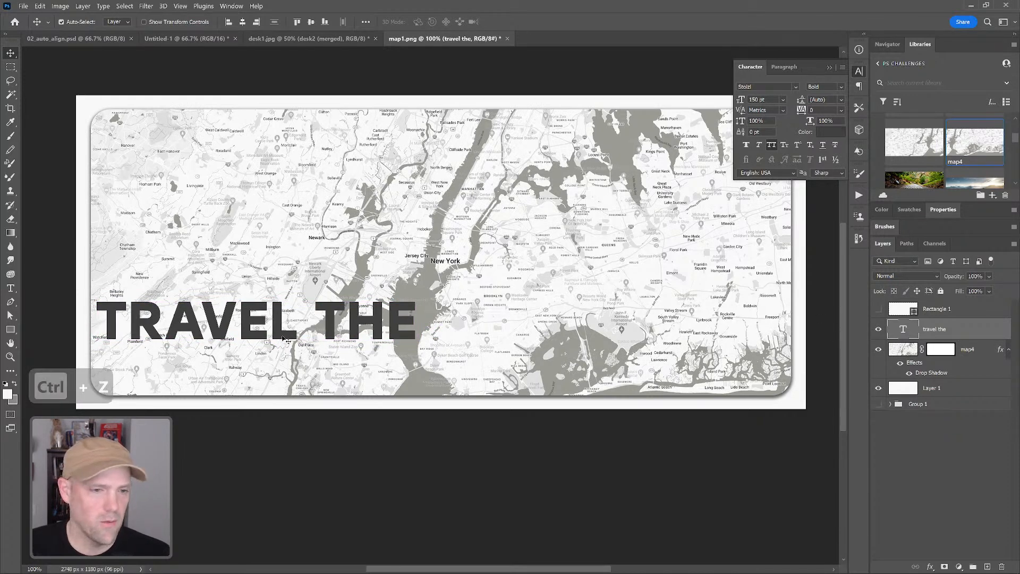
left_click_drag(278, 327, 277, 372)
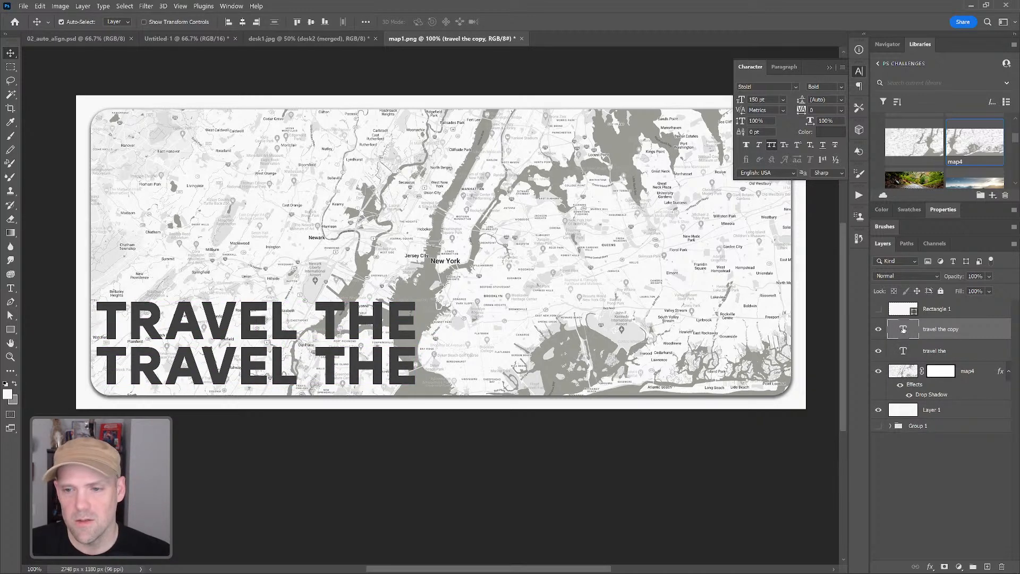
Step: Replace the wording of the duplicated text line with "unexplored"
double_click(903, 329)
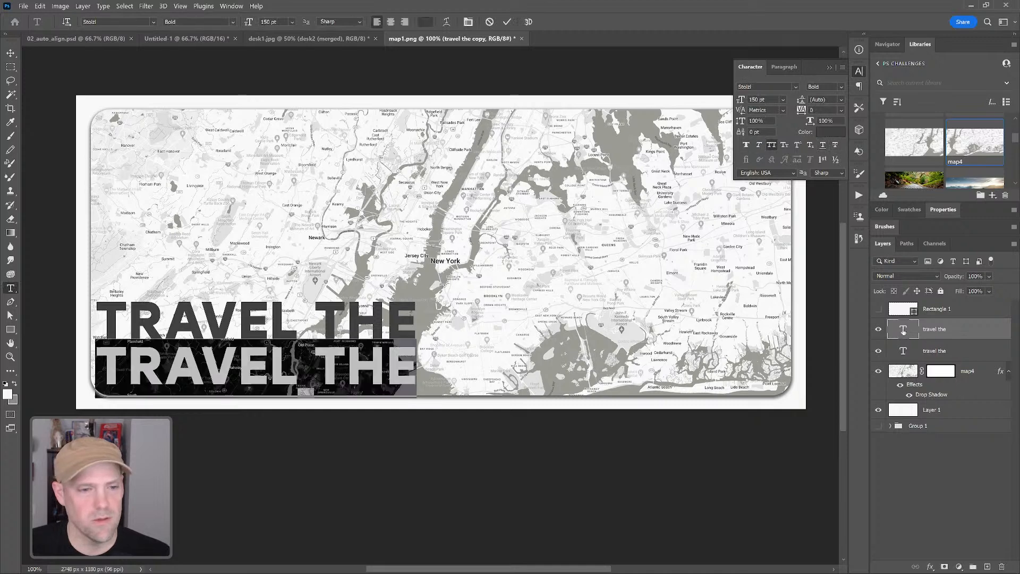
type("unexp")
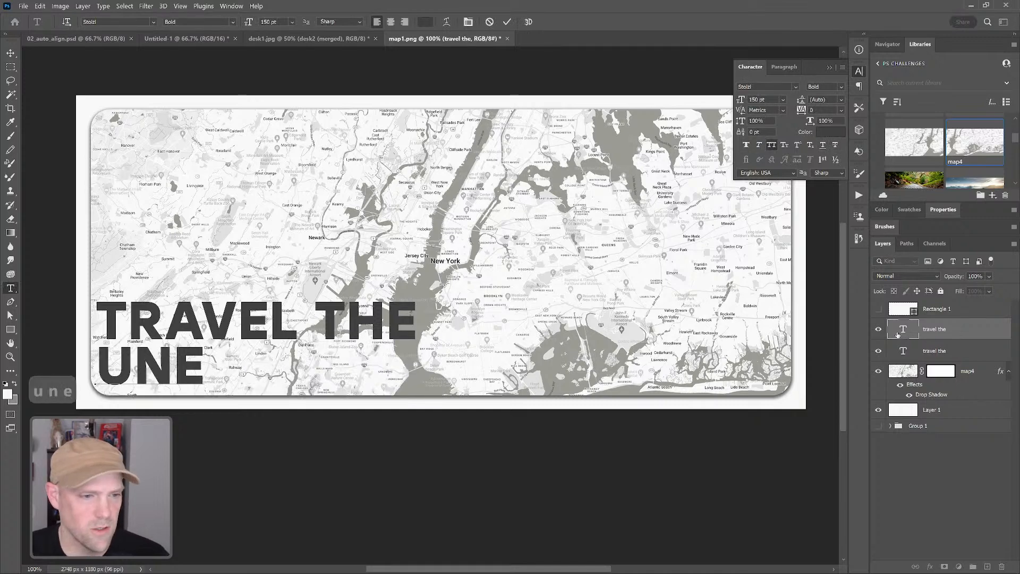
type("lored")
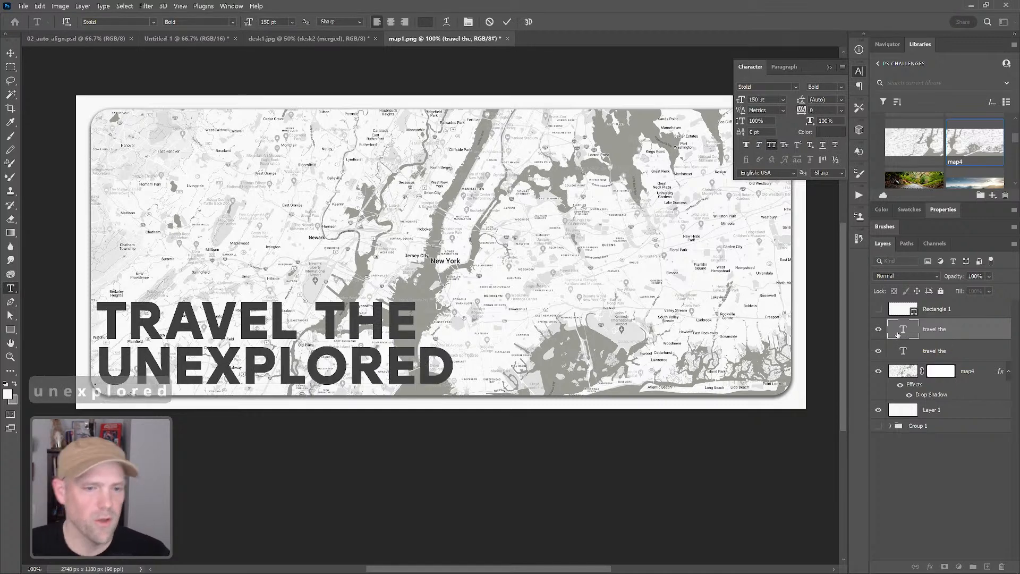
left_click(10, 53)
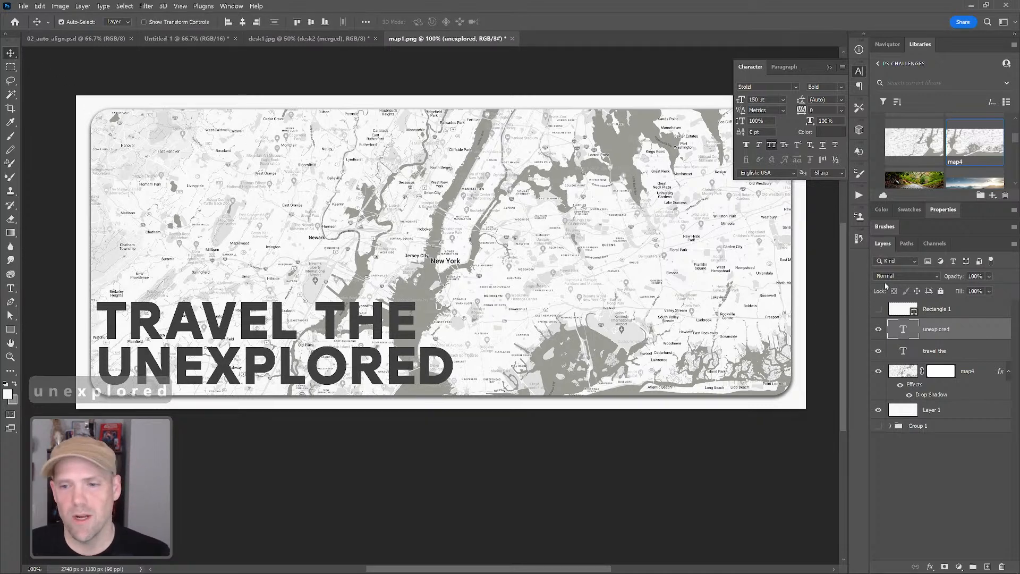
Step: Set the "unexplored" text size to 200 pt and shift it down slightly beneath "travel the"
left_click(760, 99)
type("200")
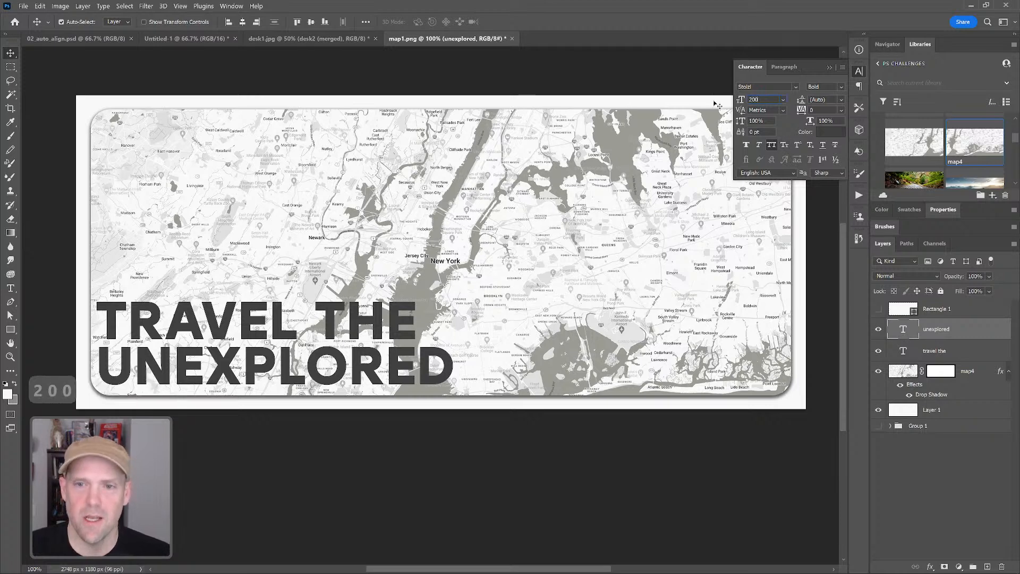
key("Return")
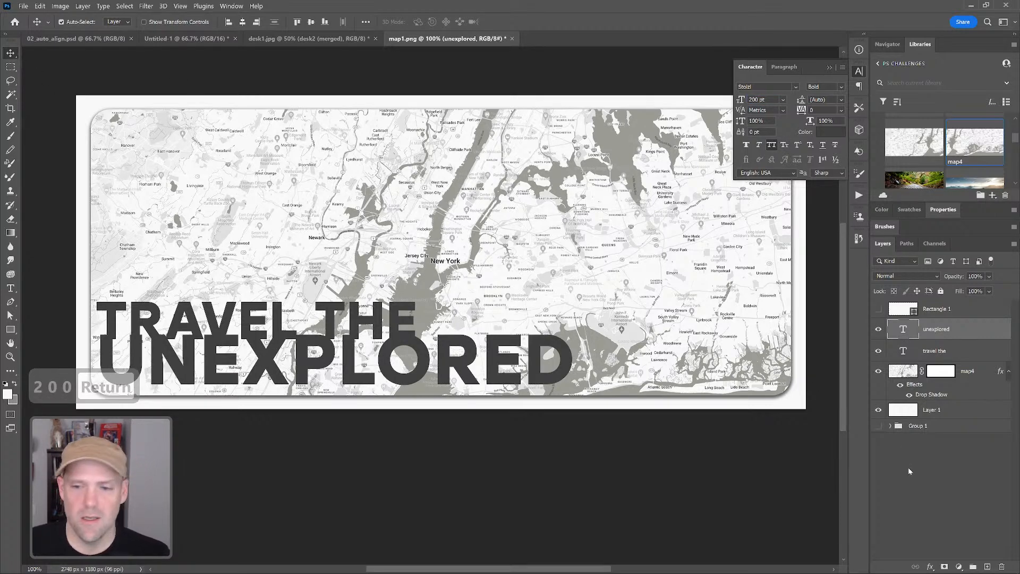
left_click_drag(395, 374, 394, 383)
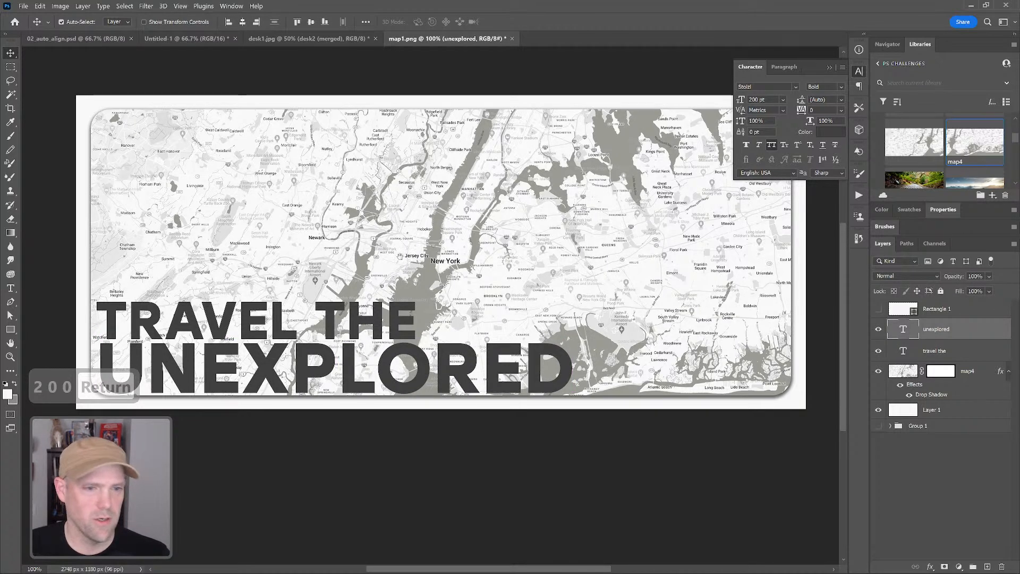
Step: Select both text lines and move them down together so "unexplored" meets the map's lower edge
left_click_drag(398, 259, 423, 248)
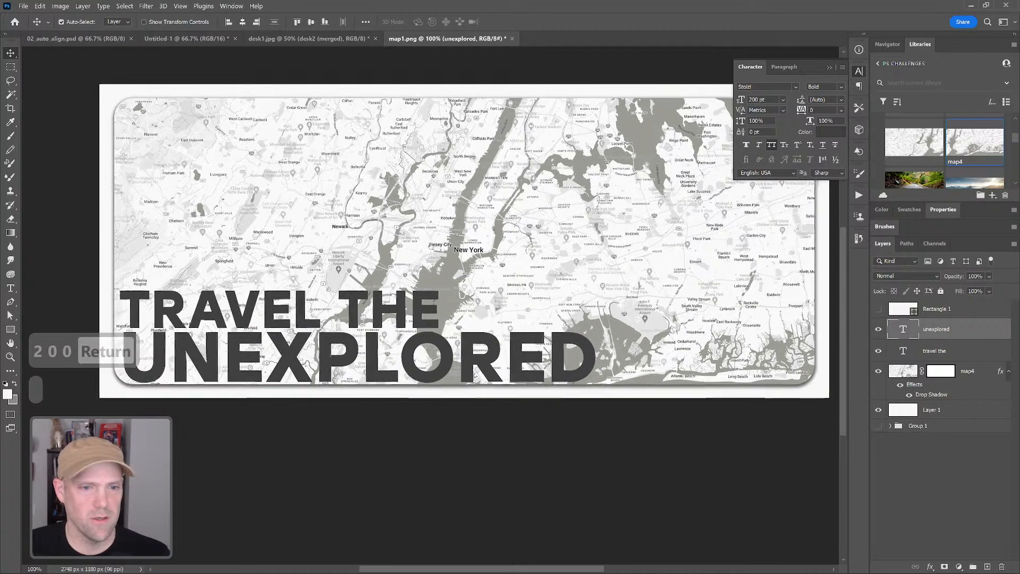
left_click(831, 69)
left_click(301, 319)
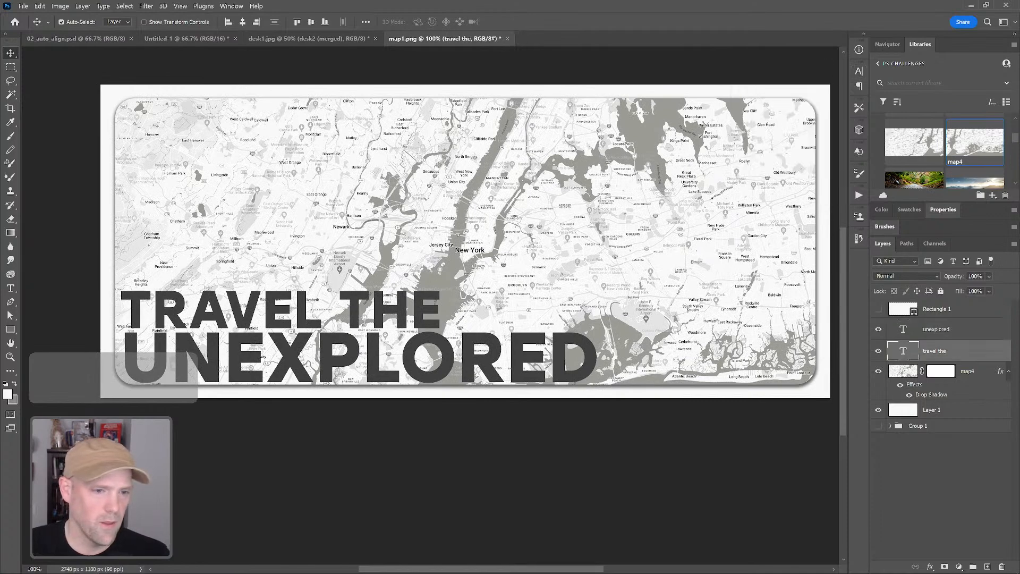
left_click(296, 357, "shift")
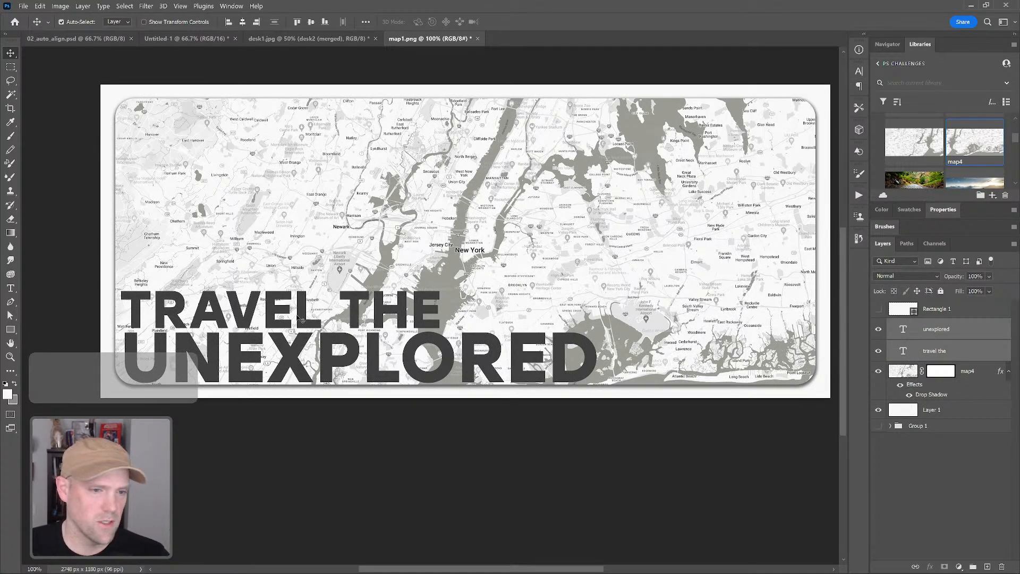
left_click_drag(298, 314, 299, 319)
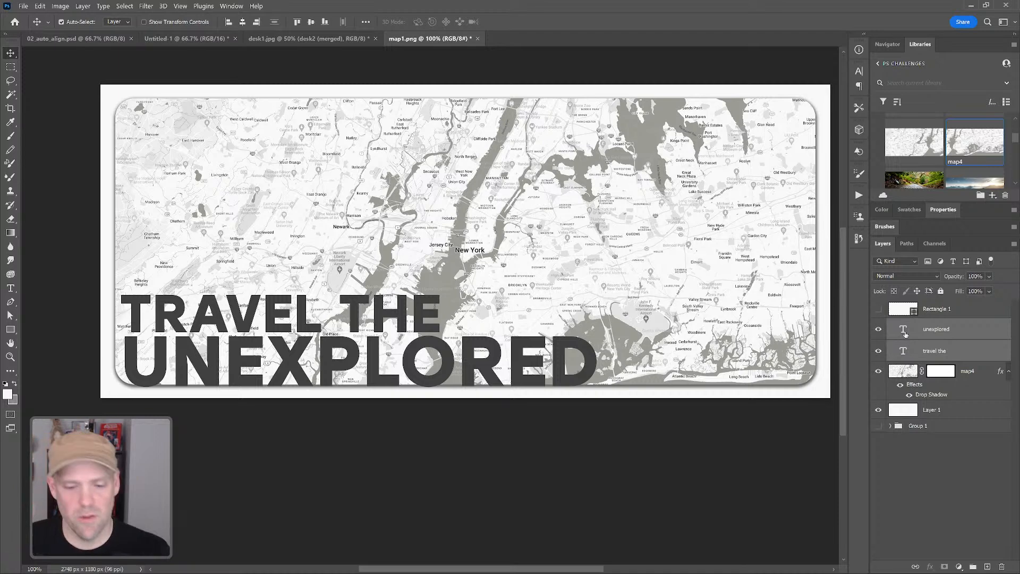
Step: Load the outlines of both text layers as one combined selection and hide the two text layers
left_click(903, 329, "ctrl")
left_click(903, 352, "ctrl+shift")
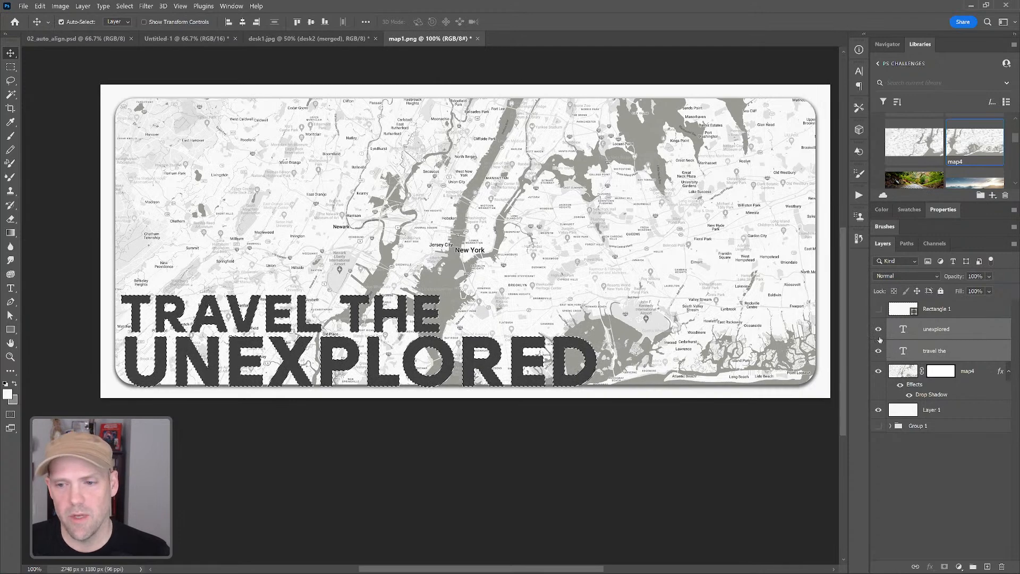
left_click_drag(878, 332, 878, 352)
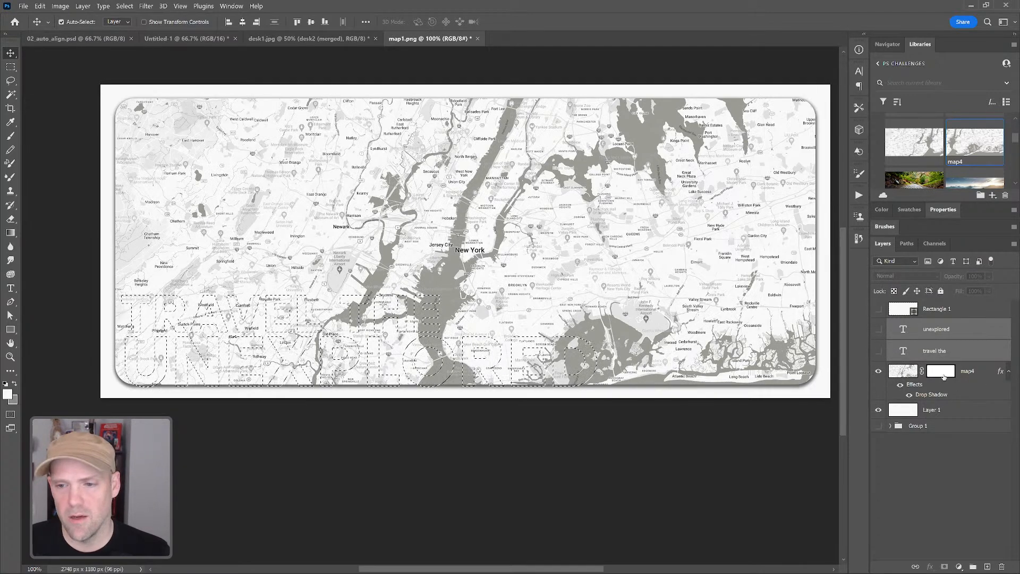
Step: Duplicate the masked map4 layer beneath the original and hide the duplicate
left_click(941, 375)
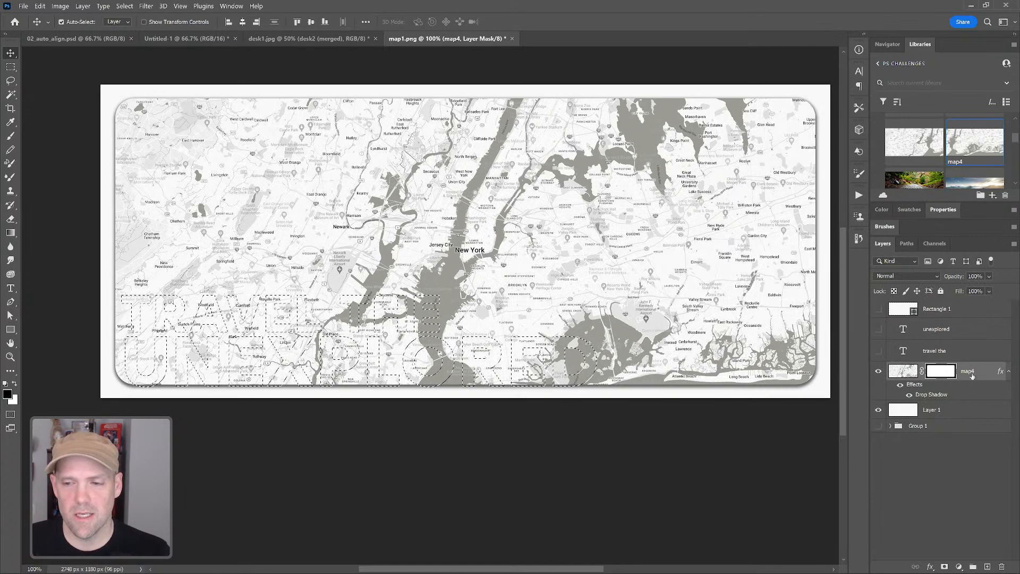
left_click_drag(966, 376, 968, 413)
left_click(878, 410)
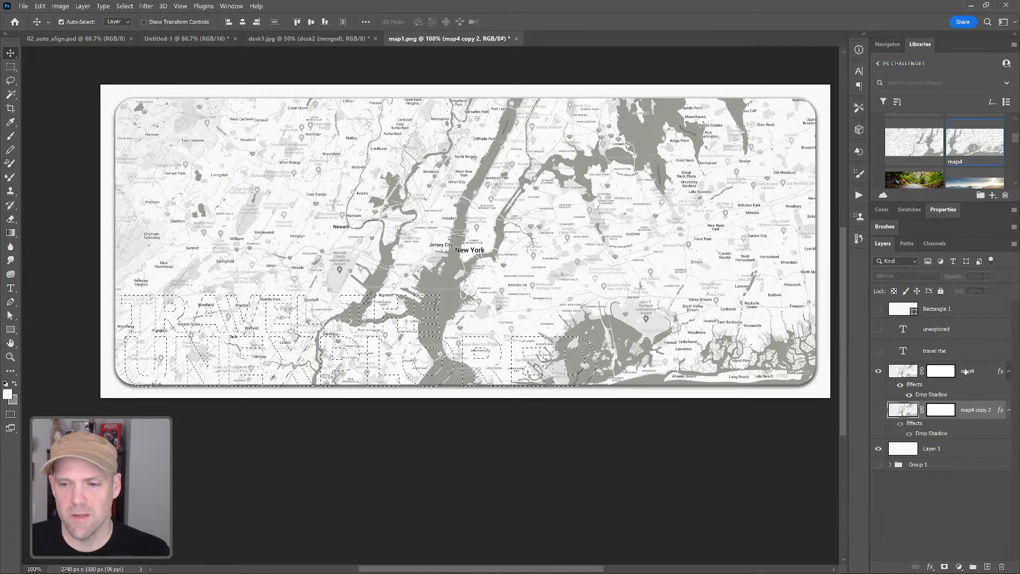
Step: Fill the text selection with black on the original map4 layer's mask to cut out the lettering, and deselect
left_click(972, 372)
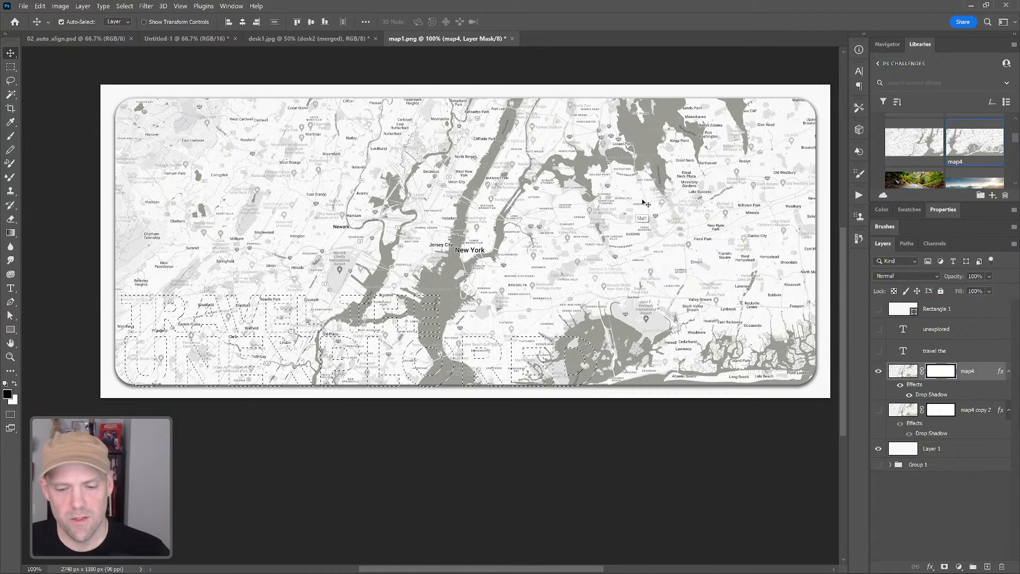
key("shift+F5")
left_click(774, 110)
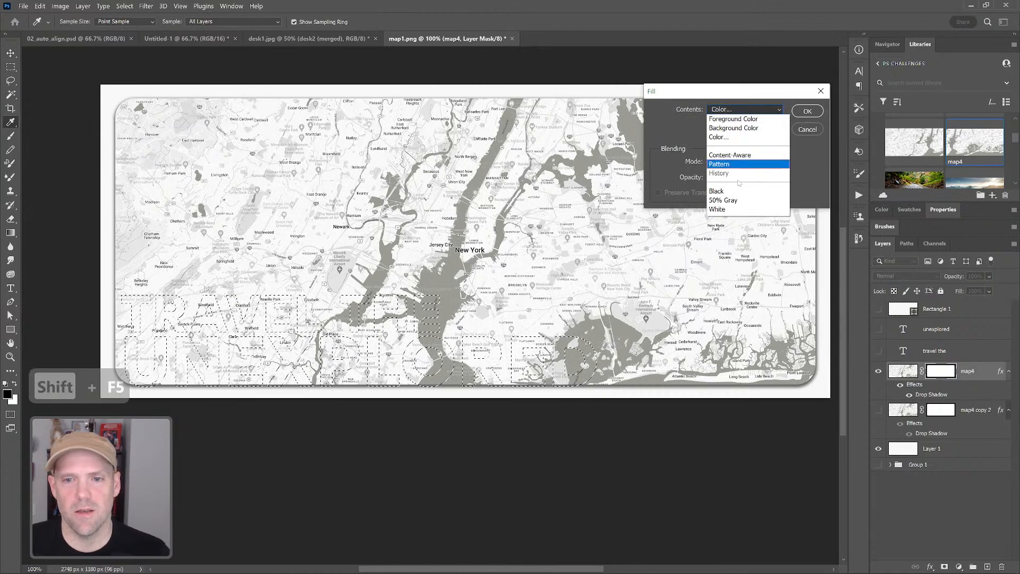
left_click(743, 194)
left_click(807, 110)
key("v")
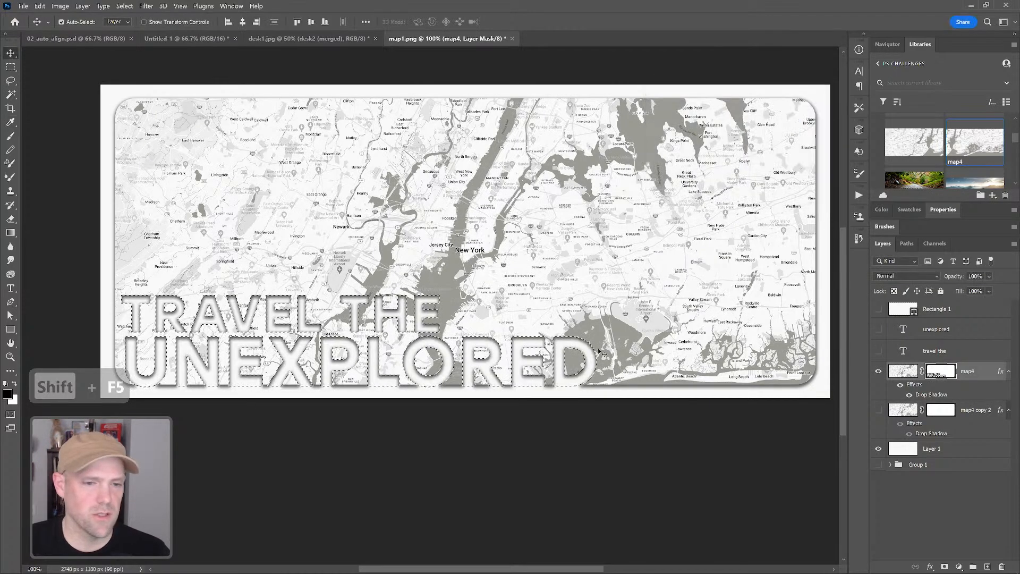
key("ctrl+d")
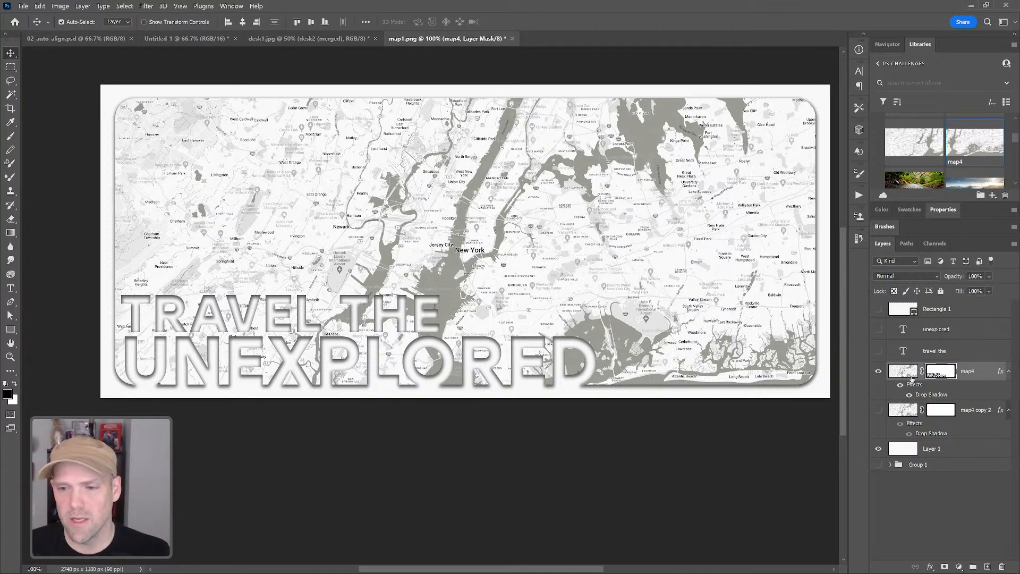
Step: Duplicate the hidden map4 copy, remove the duplicate's layer mask and show it behind the cut-out map
left_click_drag(906, 420, 1001, 566)
left_click(941, 412)
left_click(878, 414)
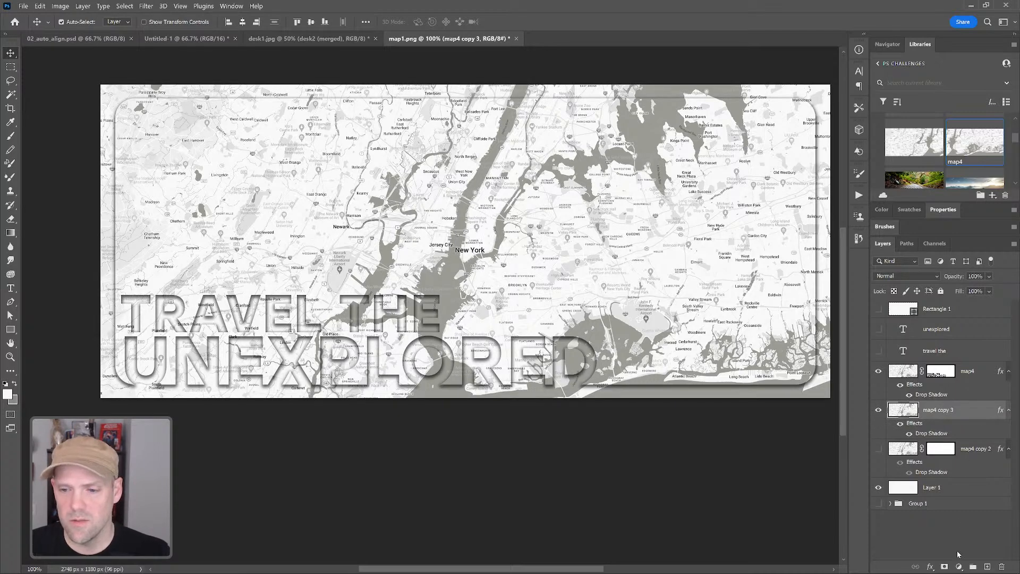
Step: Add a Photo Filter adjustment above the unmasked map copy using the Sepia filter at 72% density
left_click(958, 566)
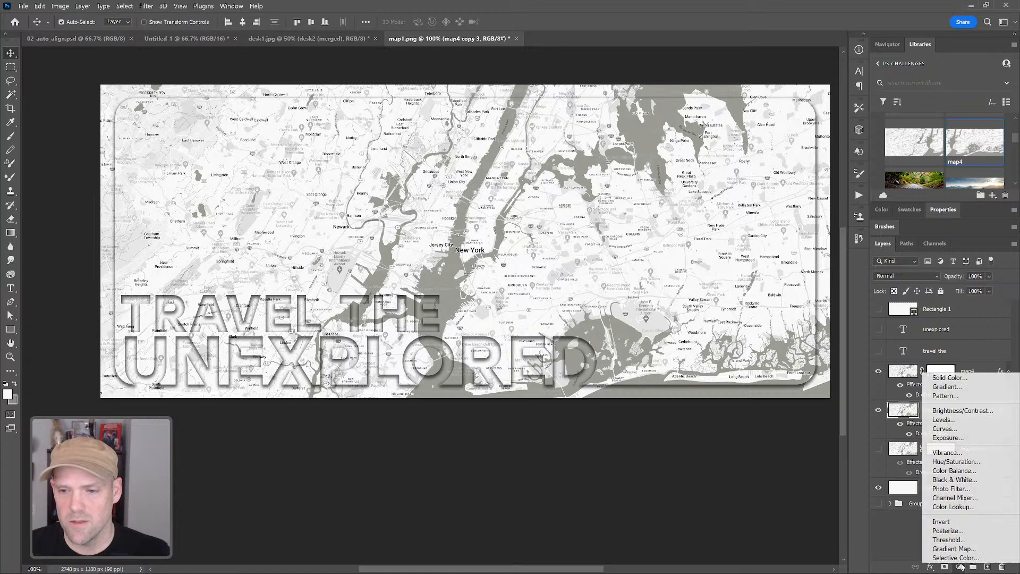
left_click(963, 490)
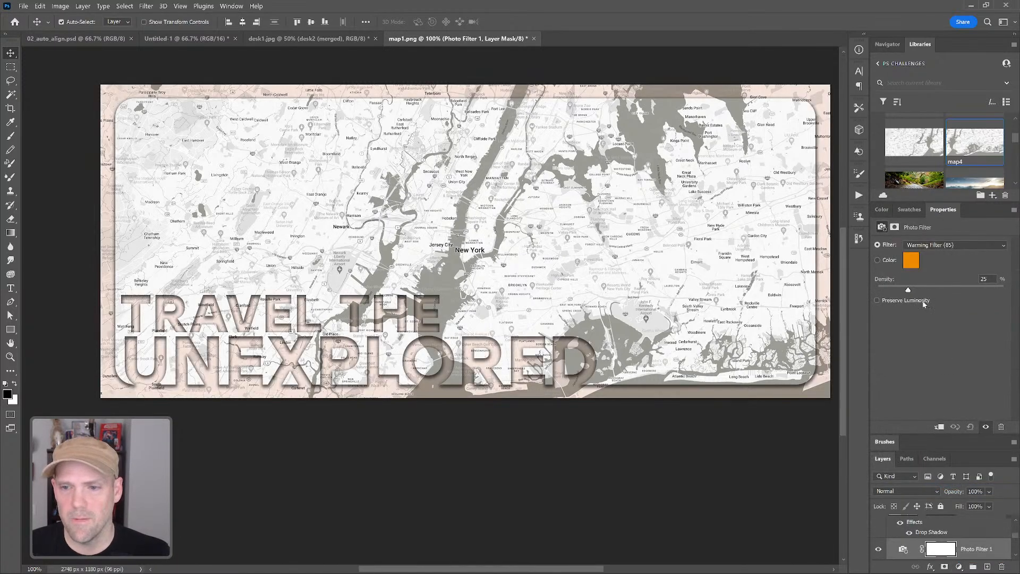
left_click(957, 245)
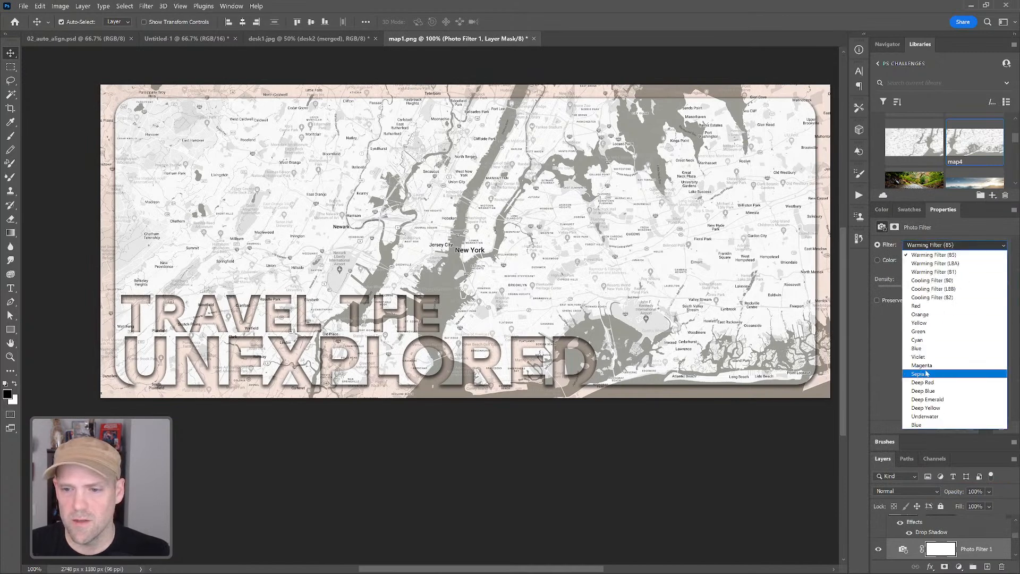
left_click(954, 370)
left_click_drag(925, 292, 963, 290)
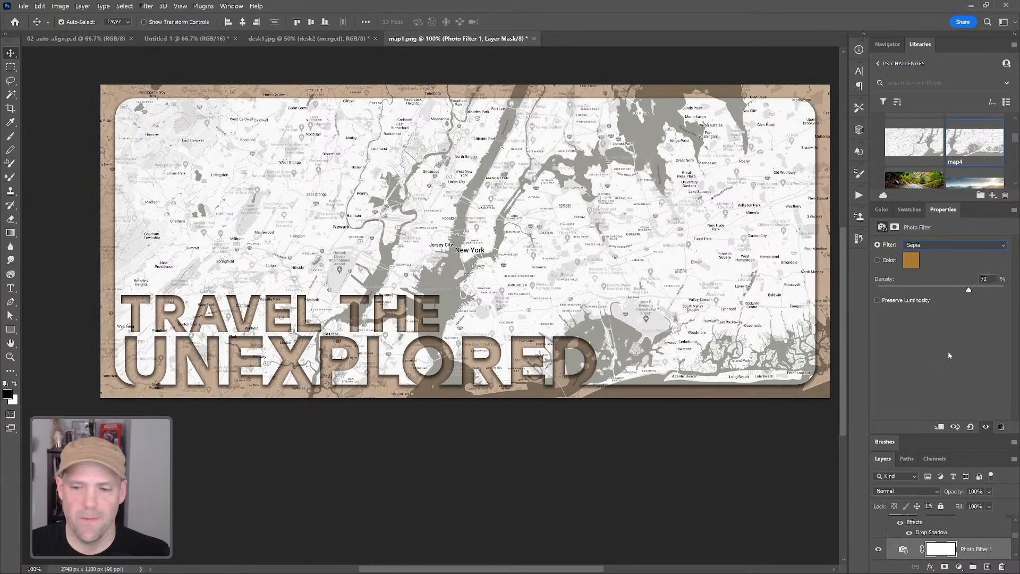
left_click(971, 548)
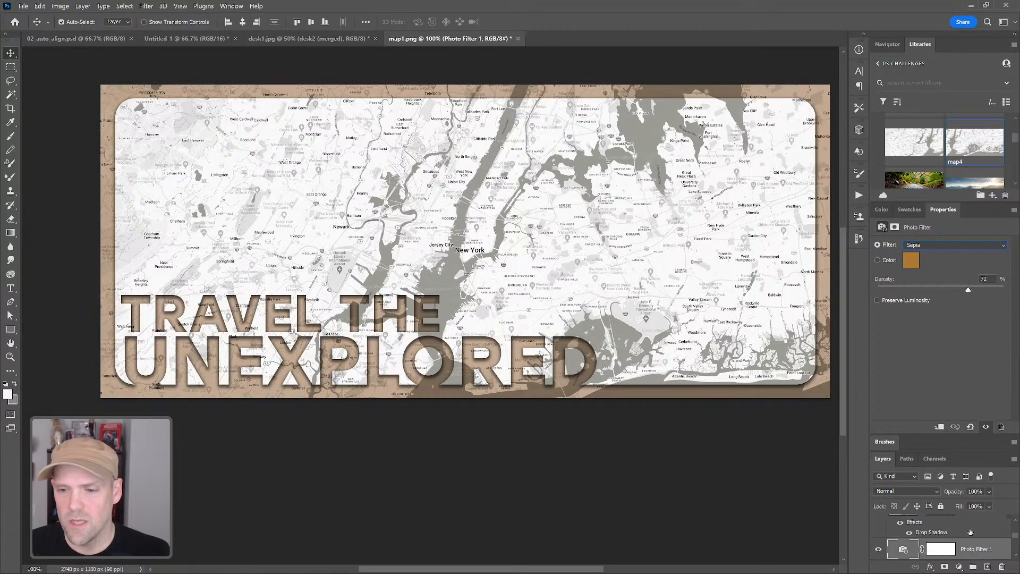
double_click(942, 211)
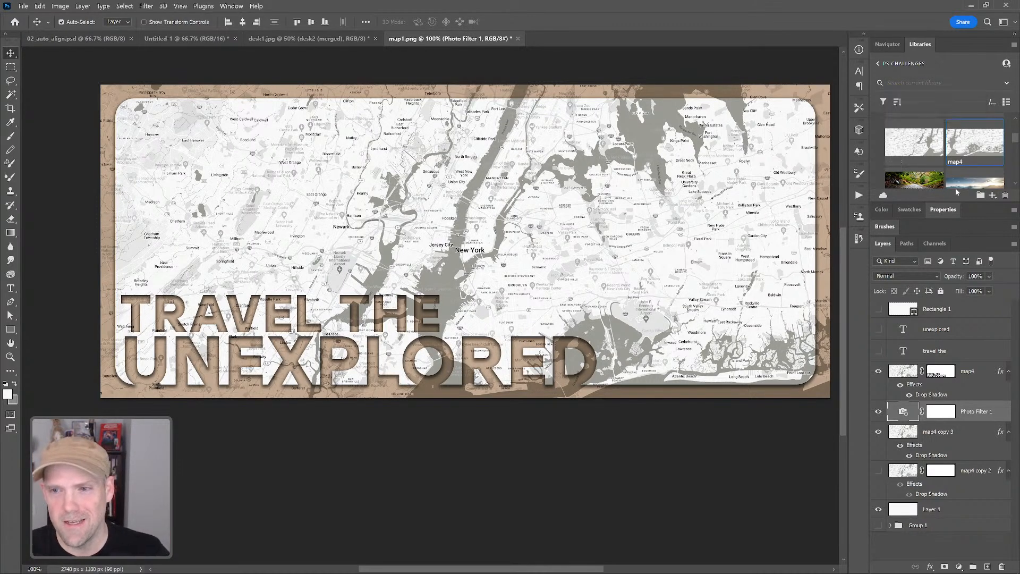
Step: Place the dark stained wood panel image from the library directly beneath map4 and hide the Photo Filter layer
scroll(935, 152, "down", 3)
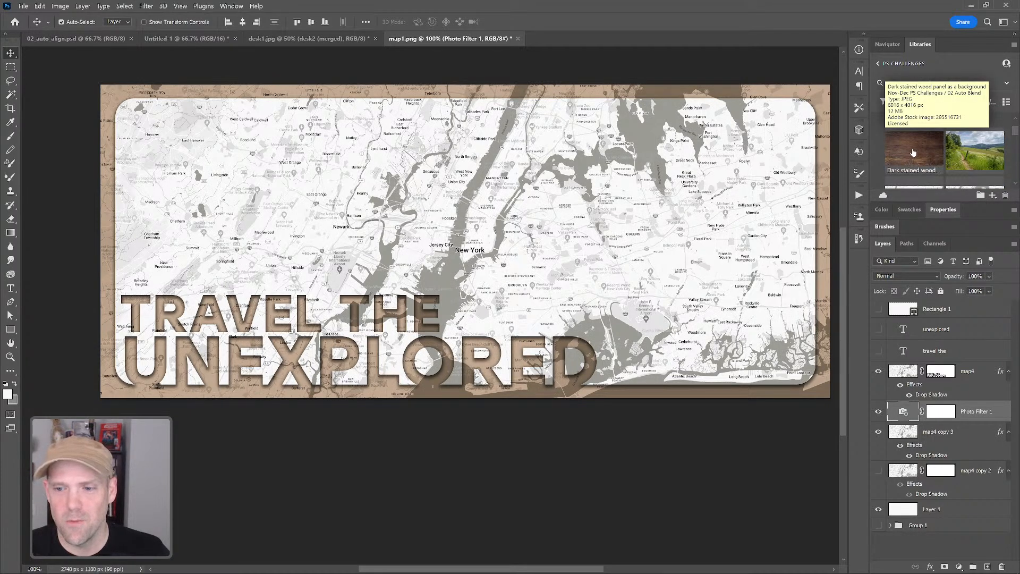
left_click_drag(913, 153, 935, 404)
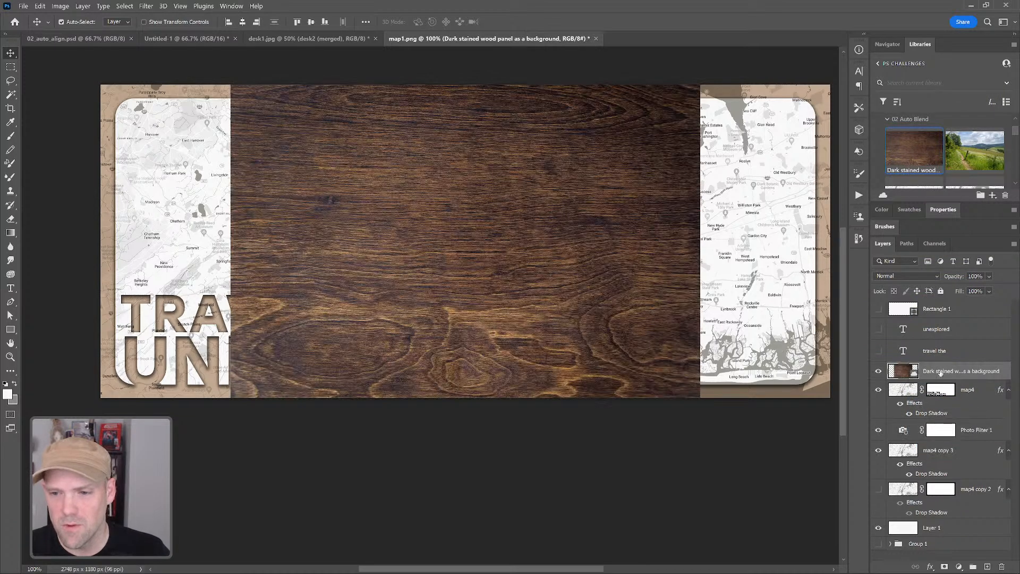
left_click(878, 430)
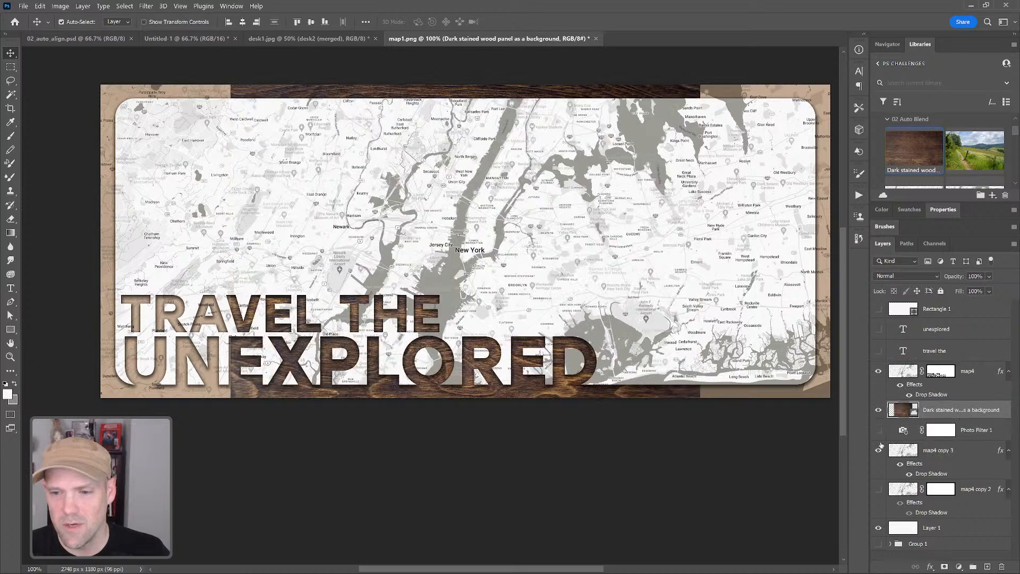
Step: Hide map4 copy 3, then scale the dark stained wood panel to about 144.62% and position it to fill the canvas
left_click(878, 450)
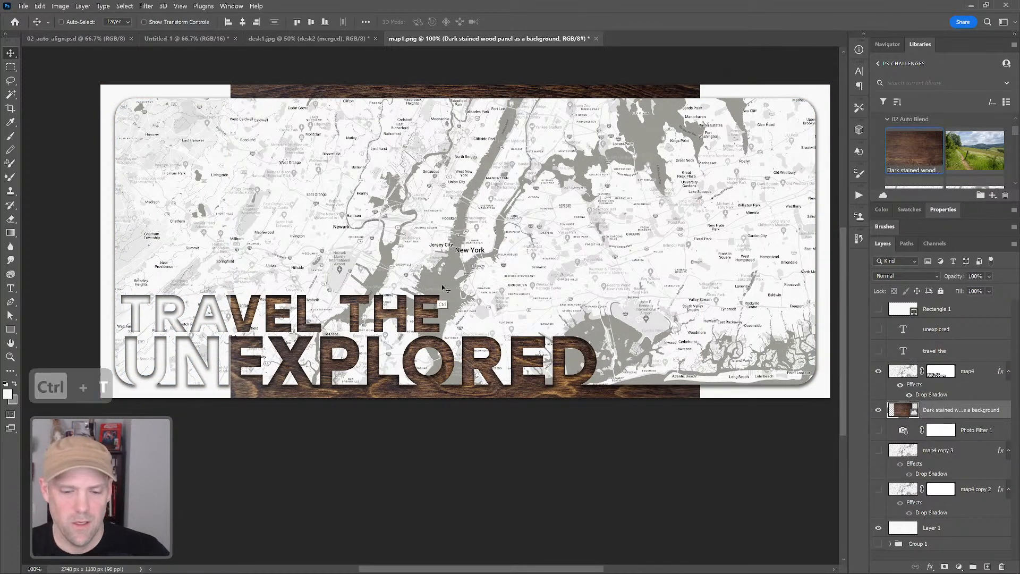
key("ctrl+t")
left_click_drag(231, 85, 59, 55)
key("Return")
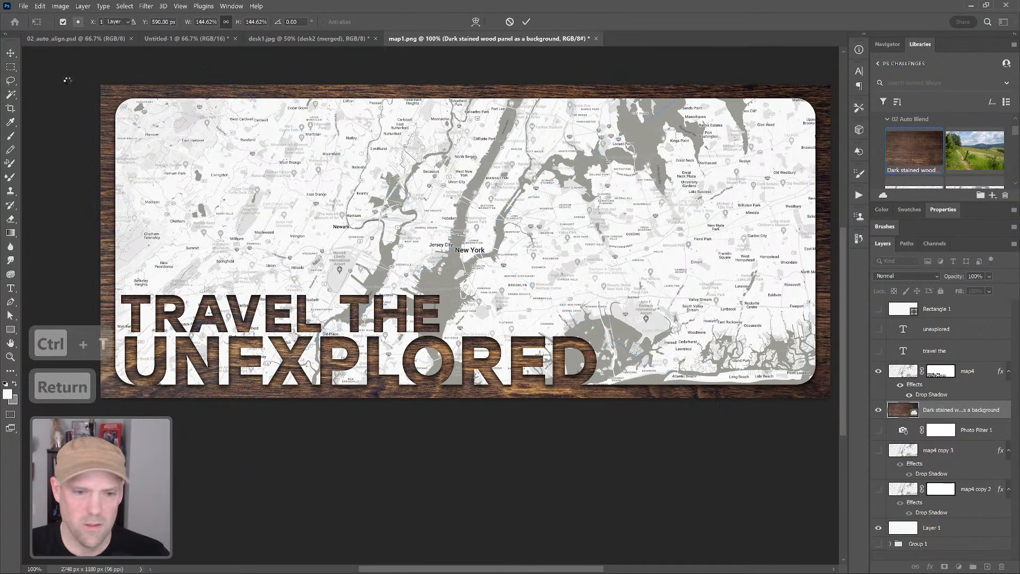
left_click_drag(526, 396, 510, 335)
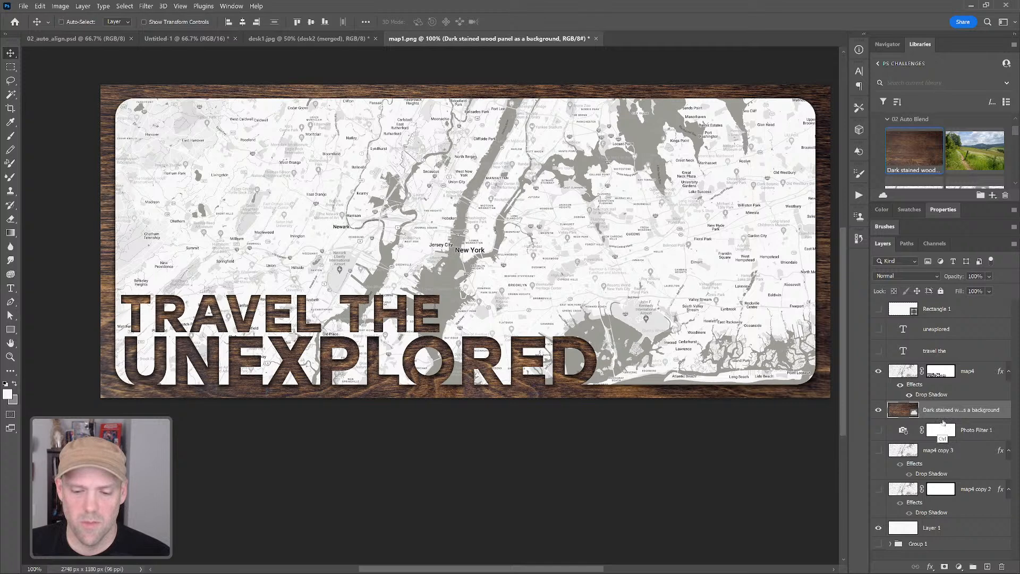
Step: Apply Curves to the wood layer, raising the midtones and setting a shadow point at input 28, output 23
key("ctrl+m")
left_click(438, 220)
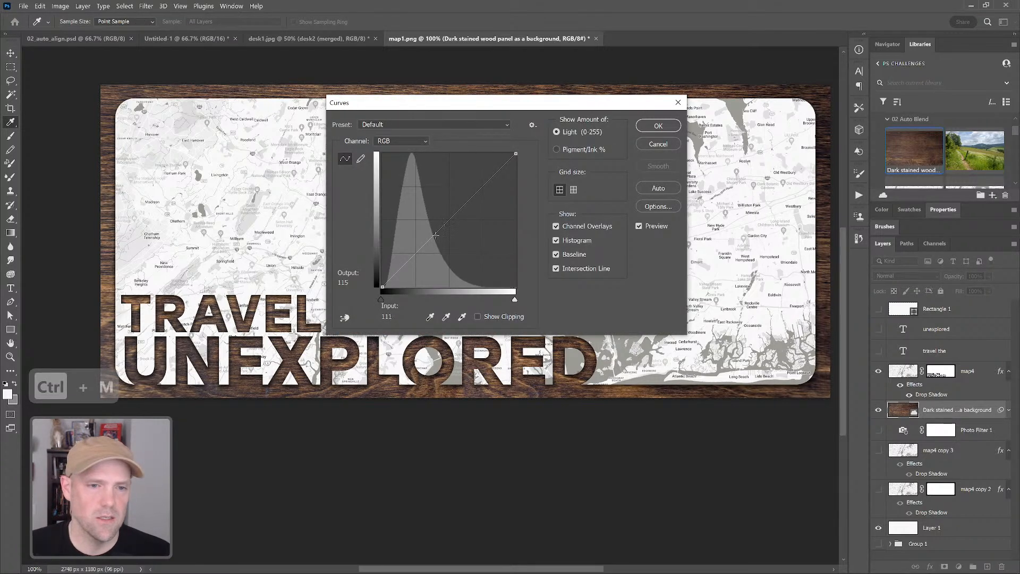
left_click_drag(438, 220, 435, 216)
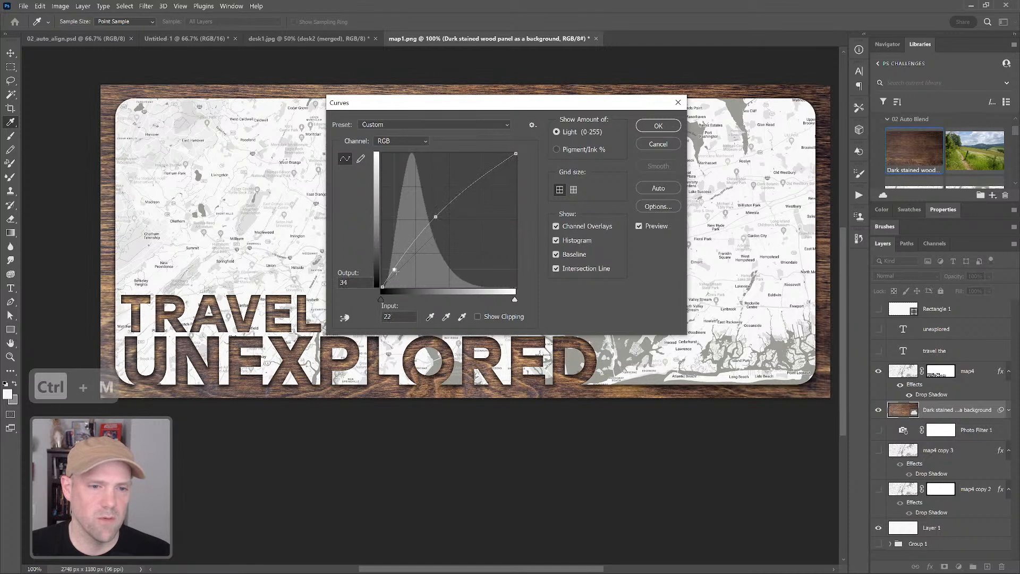
left_click(396, 272)
left_click_drag(397, 273, 397, 275)
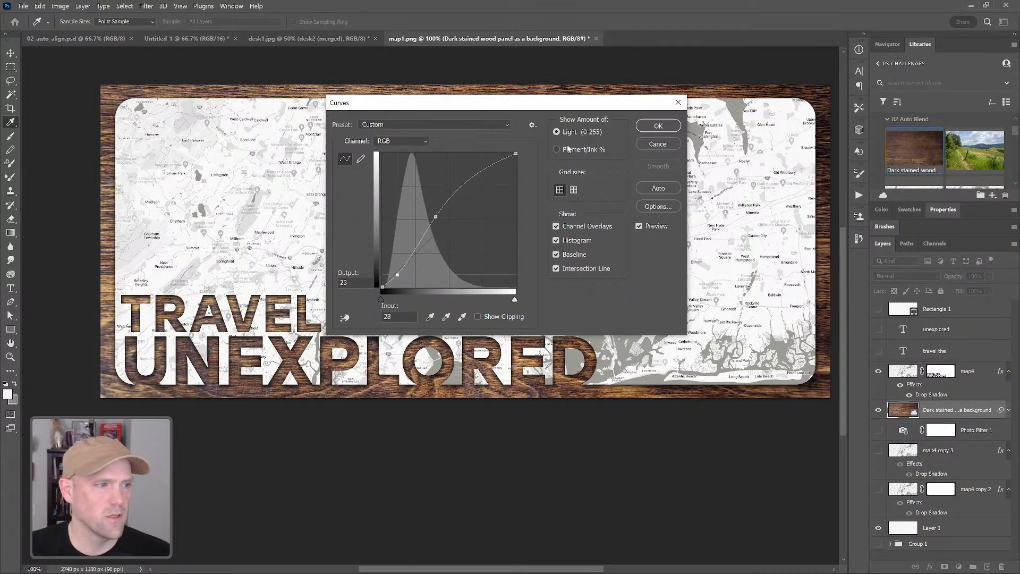
left_click(658, 126)
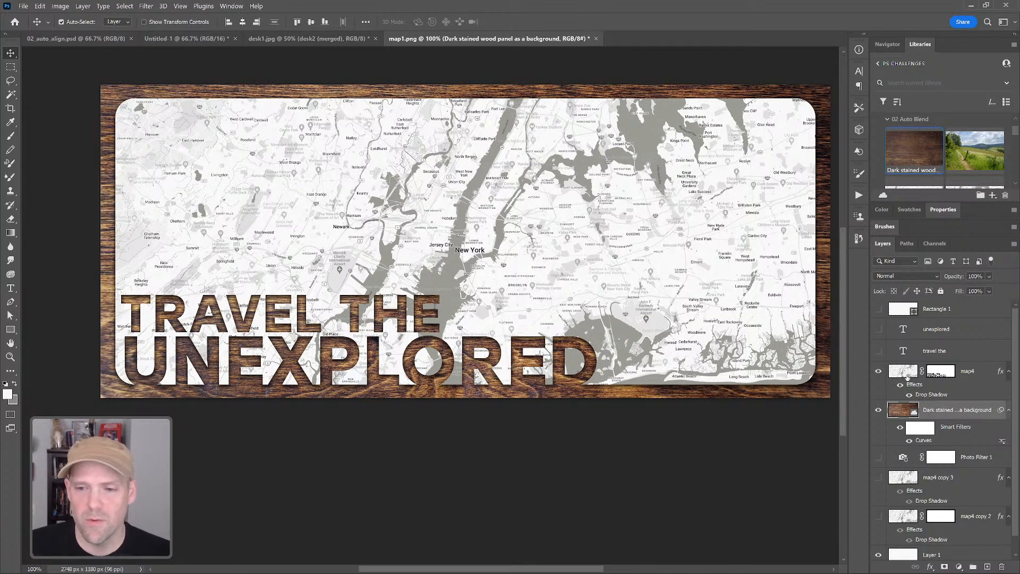
Step: Duplicate the masked map4 layer directly beneath itself and select the grey river and bay beside New York with the Magic Wand
left_click(964, 376)
left_click_drag(970, 400, 970, 403)
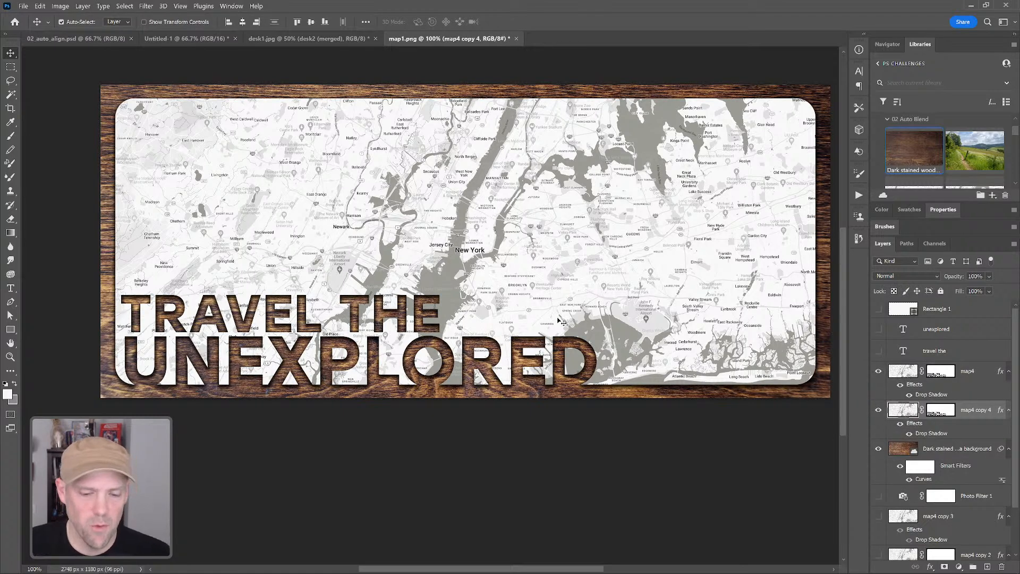
key("w")
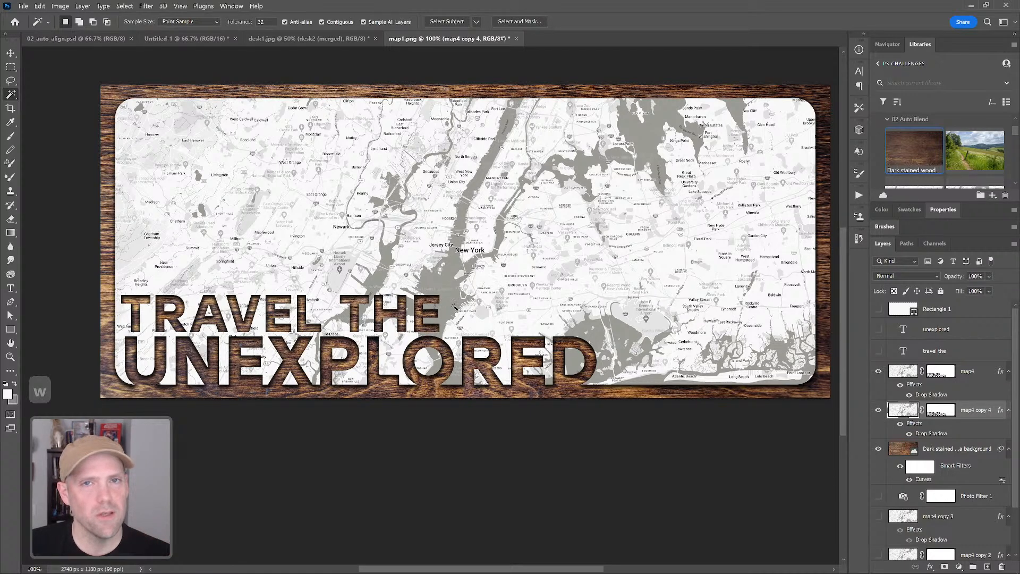
left_click(457, 268)
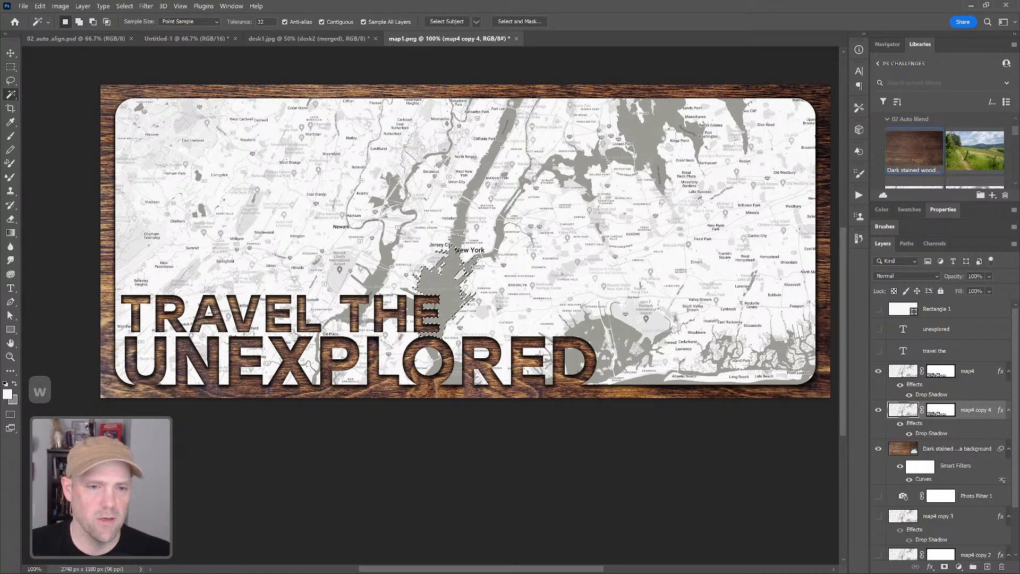
key("shift")
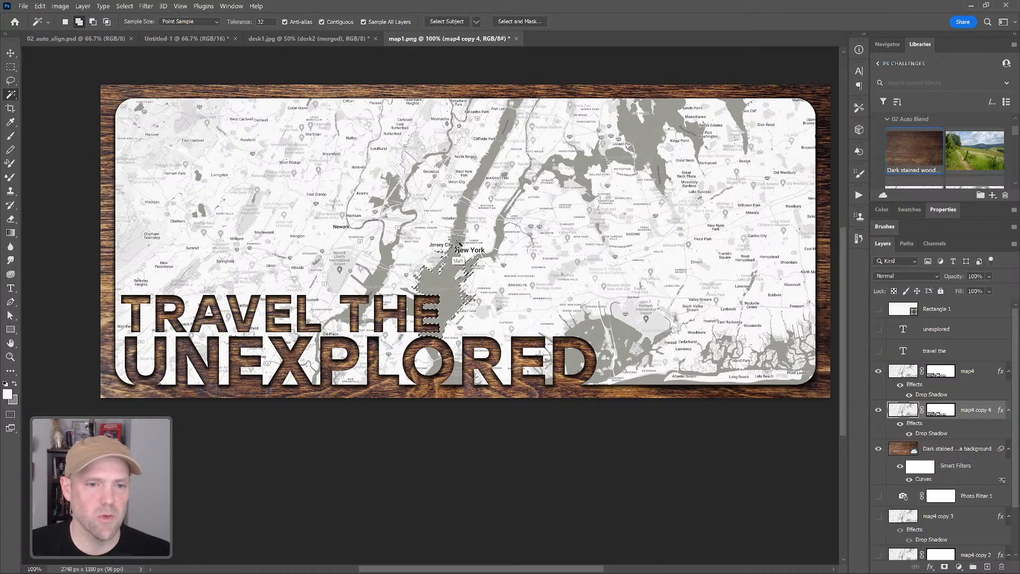
left_click(464, 195, "shift")
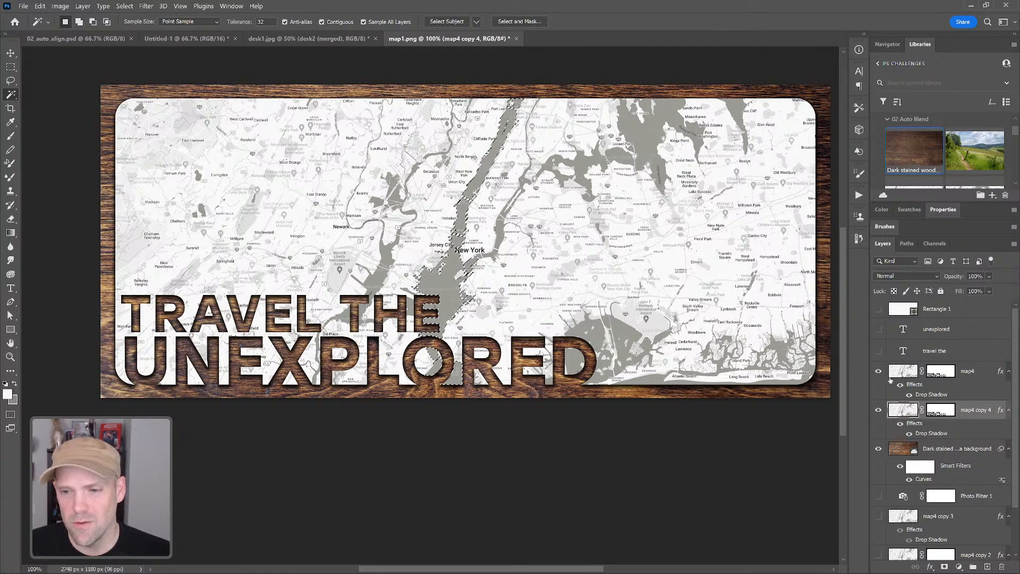
Step: Hide map4 copy 4, fill the river selection with black on map4's mask to reveal the wood, and deselect
left_click(941, 372)
left_click(878, 409)
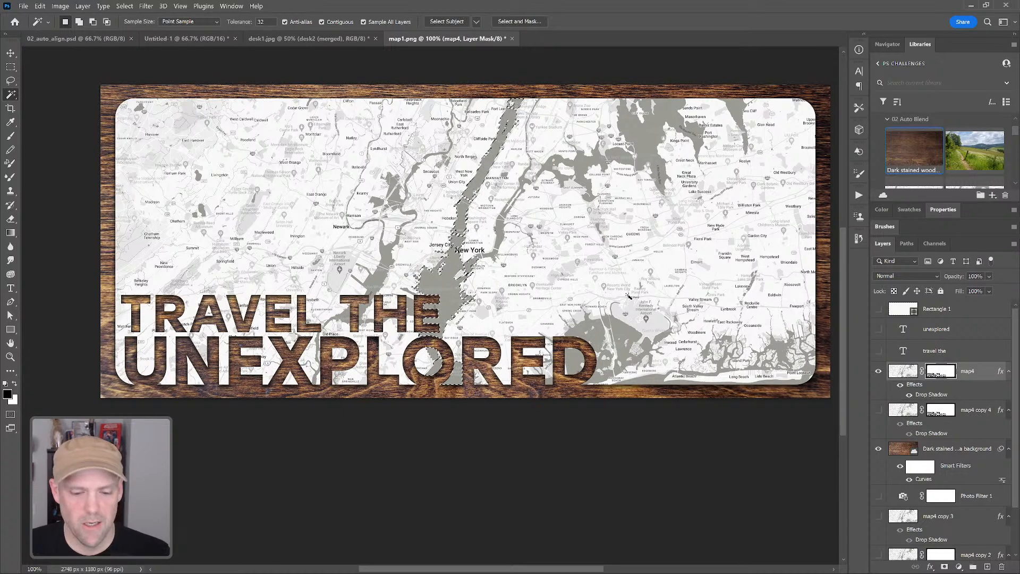
key("shift+F5")
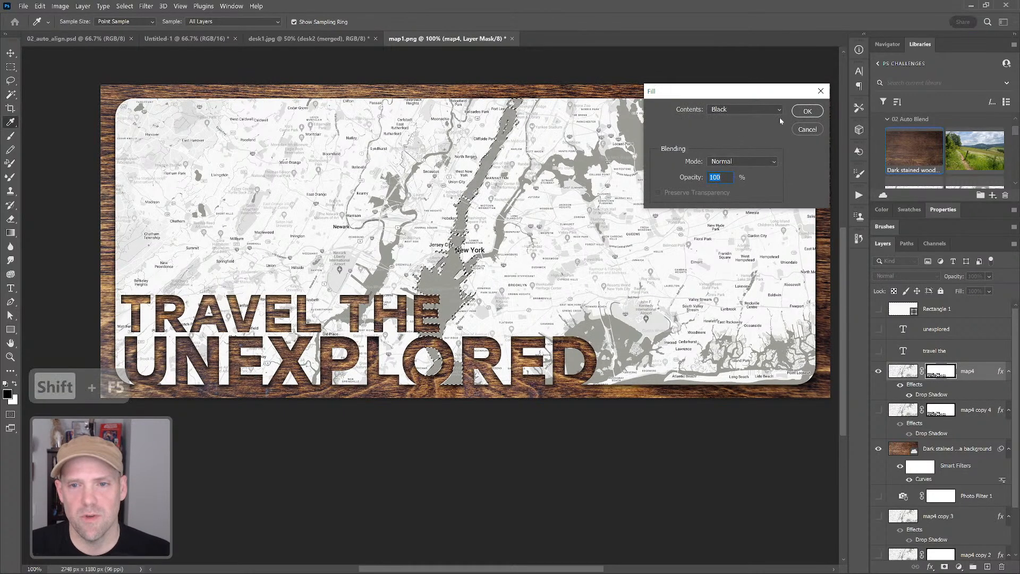
left_click(807, 112)
key("w")
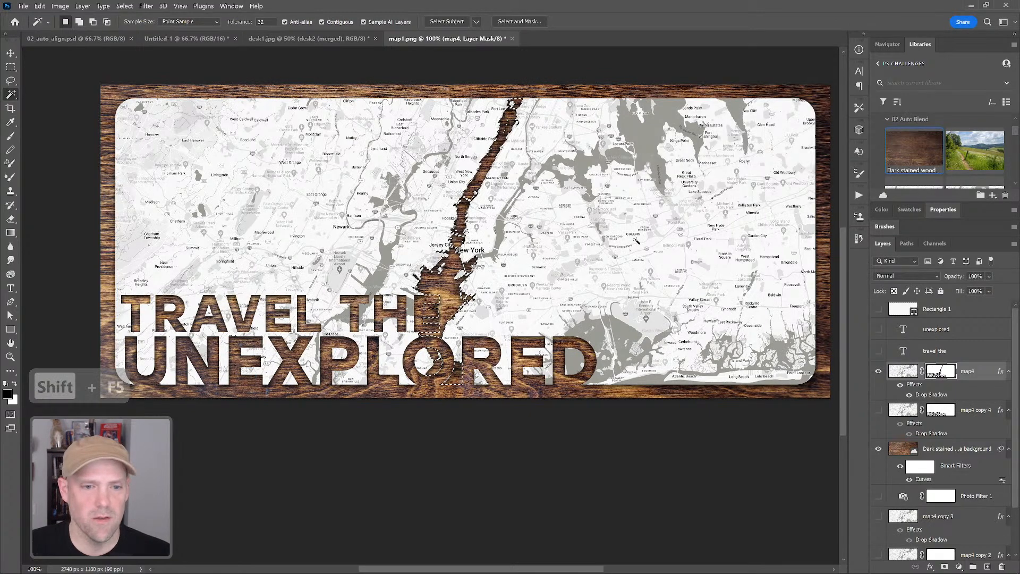
key("ctrl+d")
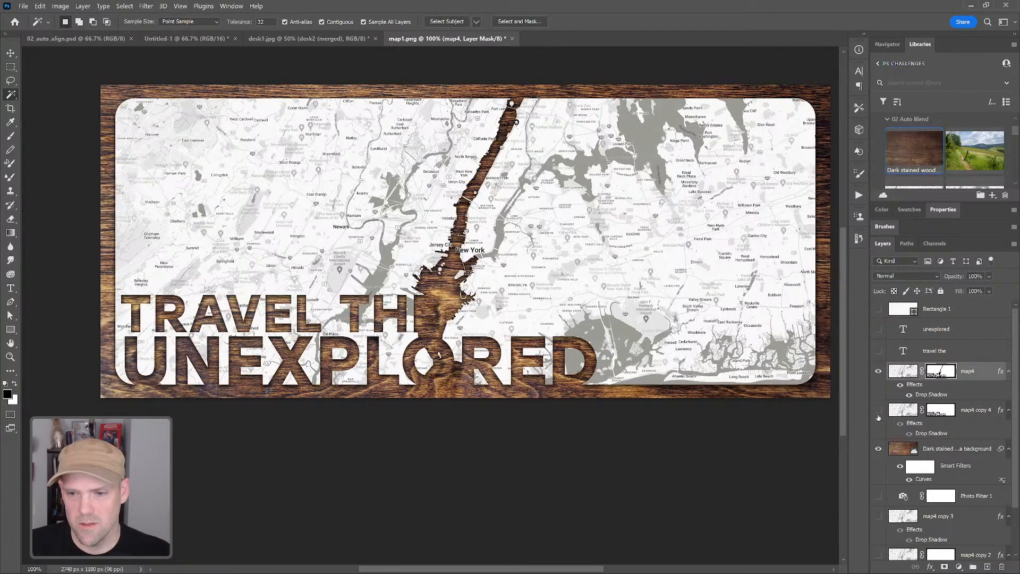
Step: Show map4 copy 4 instead of map4 and paint black on its mask to remove the enclosed centres of the cut-out letters
left_click(879, 409)
left_click(878, 371)
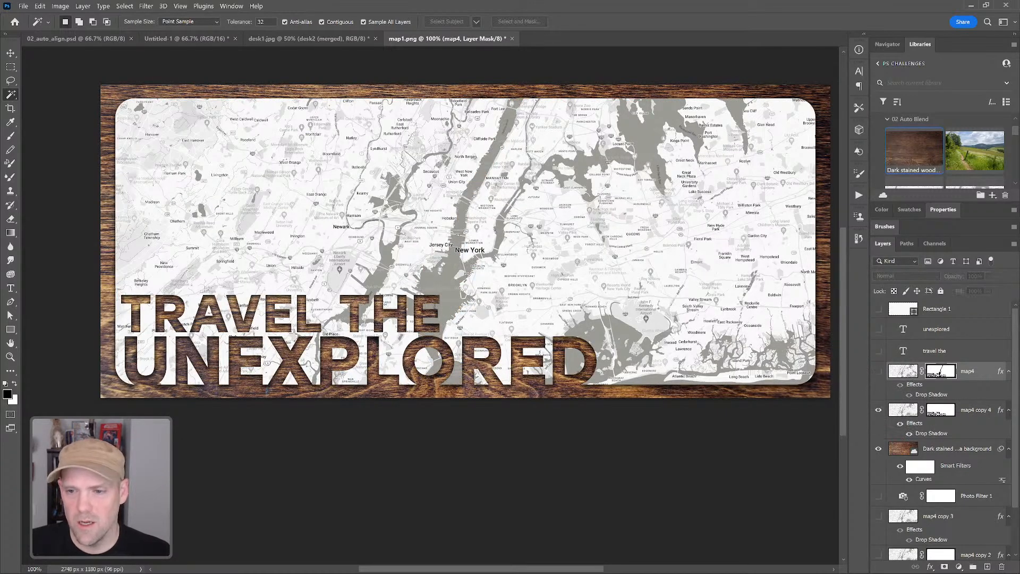
left_click(941, 412)
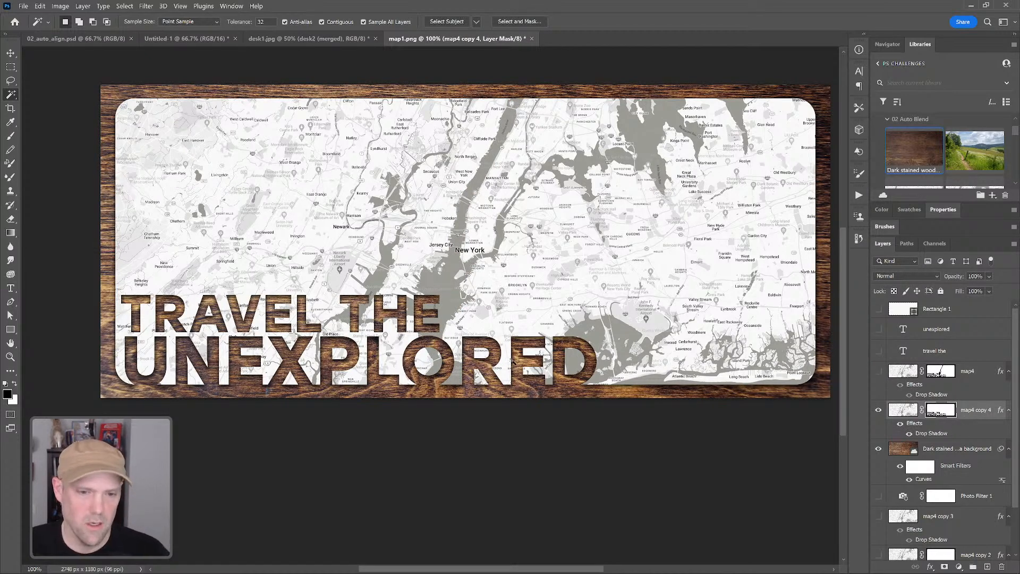
key("b")
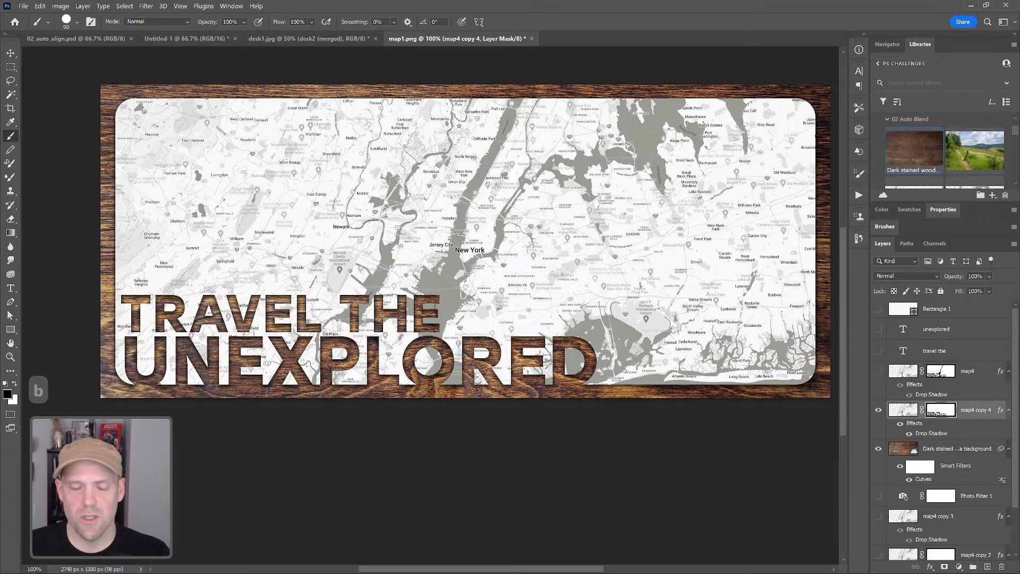
mouse_move(430, 354)
left_mouse_down()
mouse_move(417, 362)
mouse_move(425, 374)
mouse_move(437, 356)
mouse_move(441, 369)
mouse_move(484, 357)
left_mouse_up()
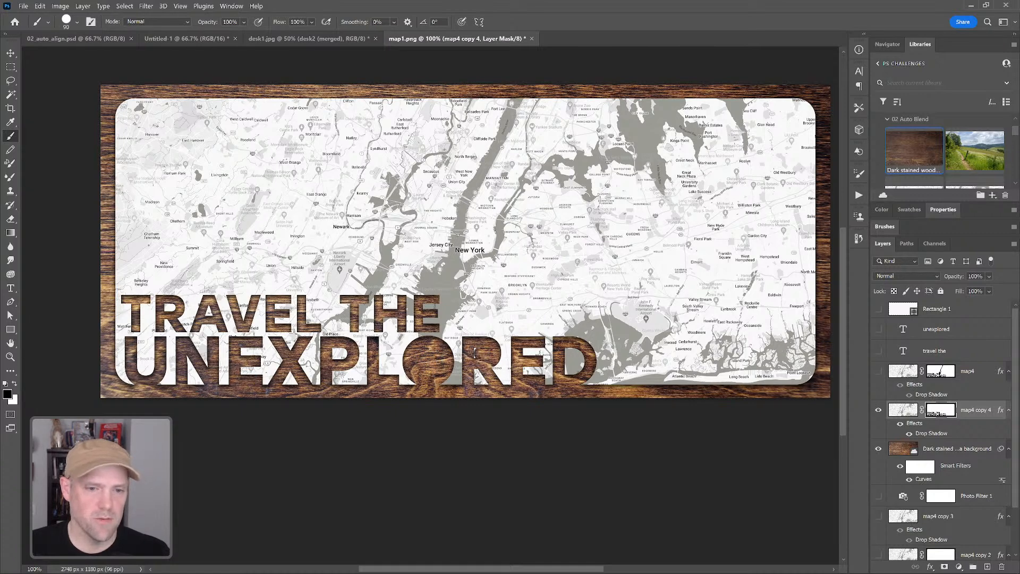
mouse_move(557, 348)
left_mouse_down()
mouse_move(571, 366)
mouse_move(578, 357)
mouse_move(569, 370)
mouse_move(585, 357)
left_mouse_up()
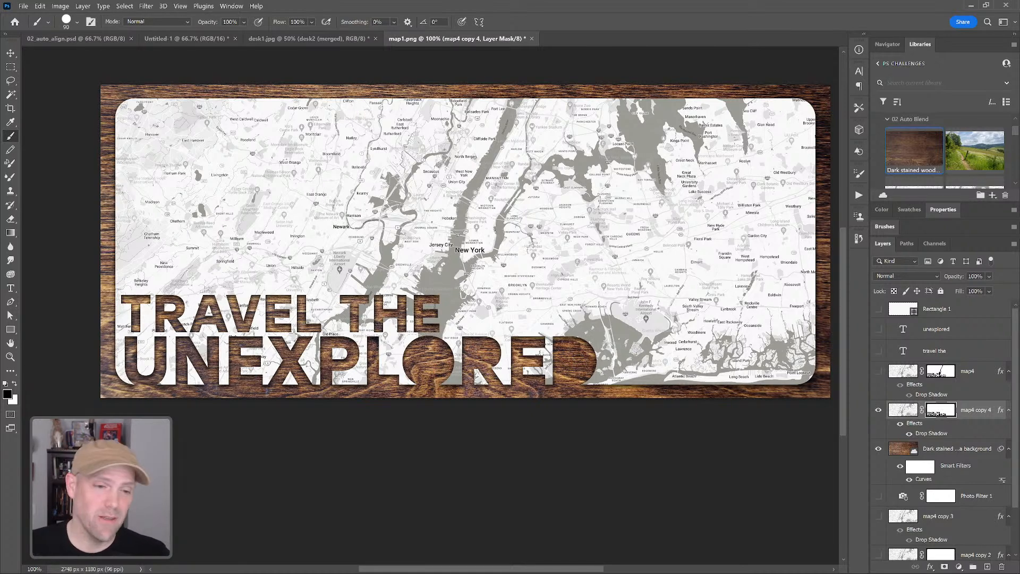
left_click_drag(344, 355, 338, 359)
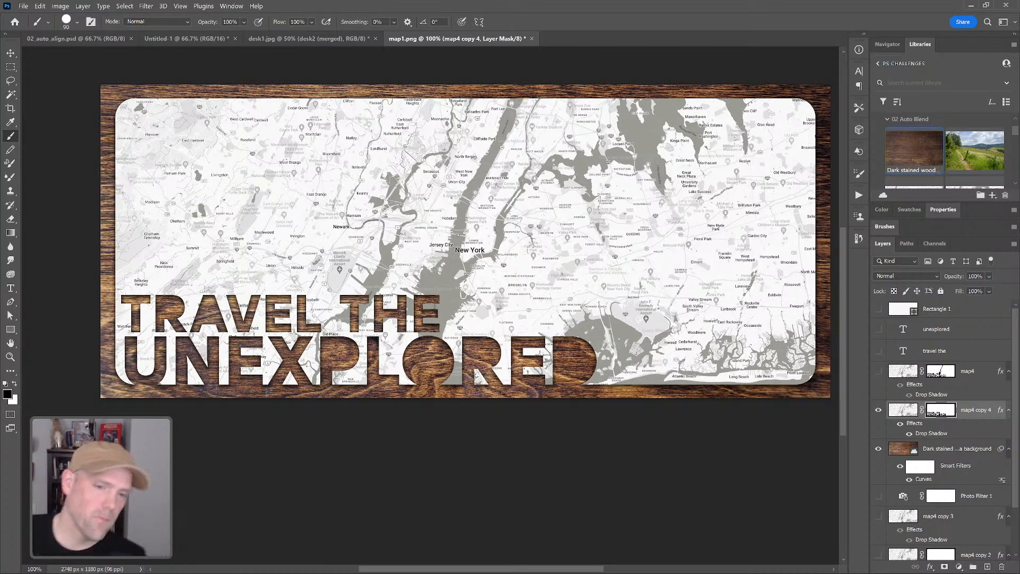
Step: Try painting a black dashed trail ending in an X across the map on map4 copy 4's mask with a 45 px brush
mouse_move(337, 182)
left_mouse_down()
mouse_move(432, 181)
mouse_move(484, 170)
mouse_move(636, 220)
mouse_move(682, 176)
mouse_move(720, 216)
mouse_move(736, 275)
mouse_move(542, 270)
left_mouse_up()
key("ctrl+z")
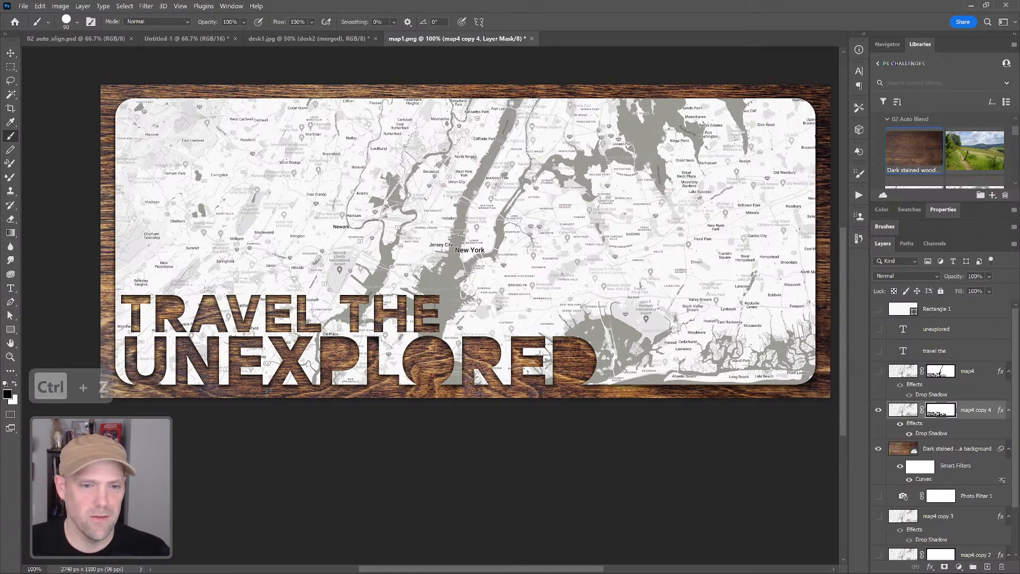
key("bracketleft")
key("bracketleft")
key("bracketleft")
key("bracketleft")
key("bracketleft")
left_click_drag(454, 313, 512, 307)
left_click_drag(554, 277, 615, 259)
mouse_move(672, 280)
left_mouse_down()
mouse_move(688, 303)
mouse_move(663, 298)
left_mouse_up()
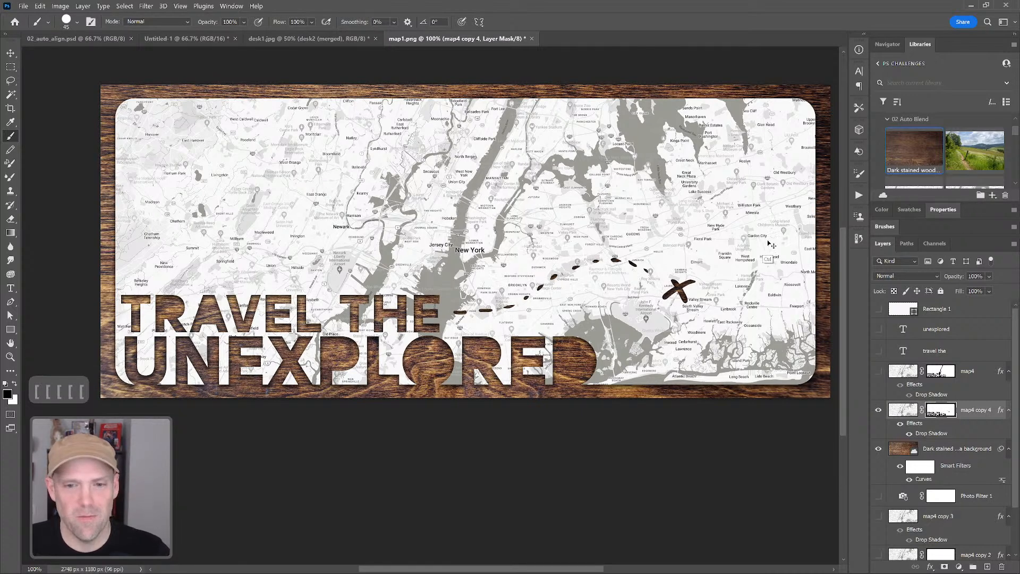
Step: Undo the X and the trail's last dash, and paint white with an 80 px brush over the remaining dashes on the mask
key("ctrl+z")
key("ctrl+z")
key("ctrl+z")
key("ctrl+z")
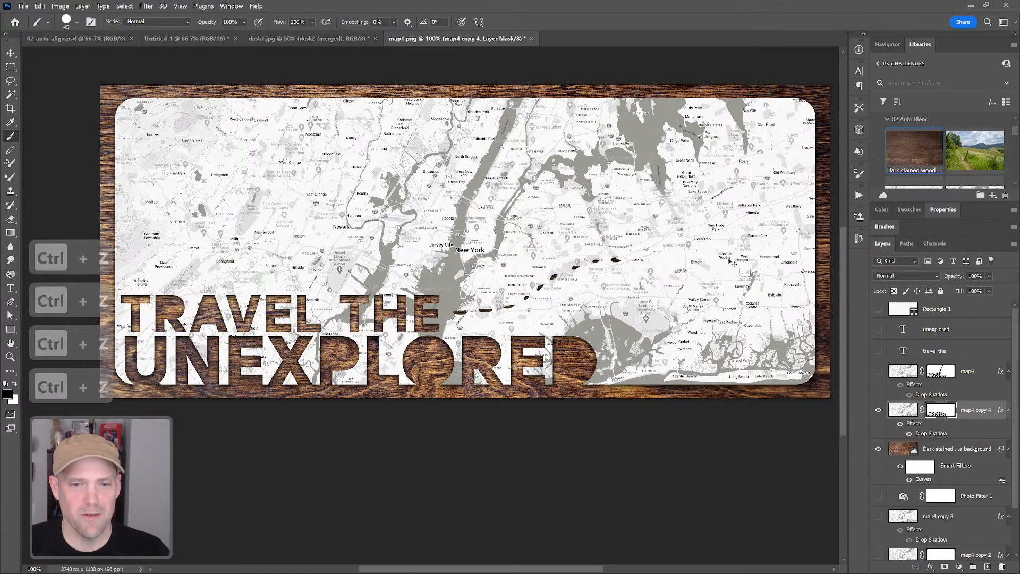
key("b")
key("x")
key("bracketright")
key("bracketright")
key("bracketright")
key("bracketright")
key("bracketright")
mouse_move(617, 259)
left_mouse_down()
mouse_move(514, 304)
mouse_move(458, 313)
left_mouse_up()
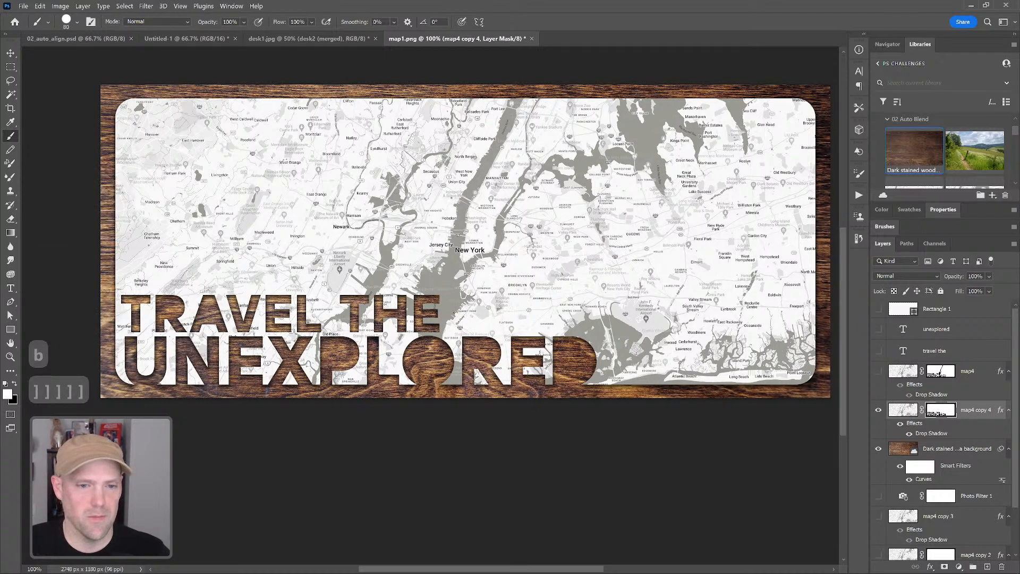
Step: Reduce the brush size to 35 px and undo the latest trial brushwork on map4 copy 4's mask
key("bracketleft")
key("bracketleft")
key("bracketleft")
key("bracketleft")
key("bracketleft")
key("bracketleft")
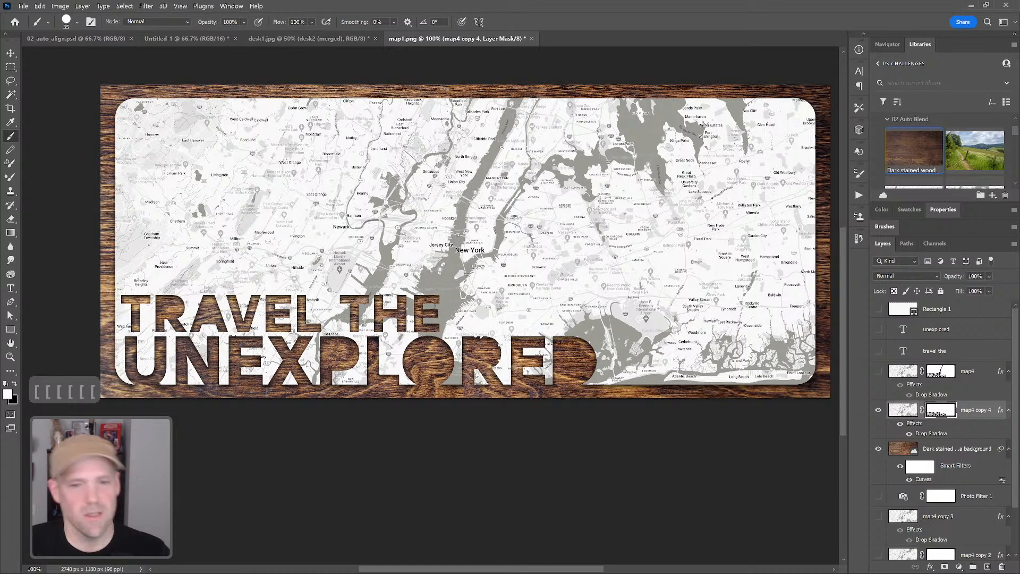
key("ctrl+z")
key("ctrl+z")
key("ctrl+z")
key("ctrl+z")
key("ctrl+z")
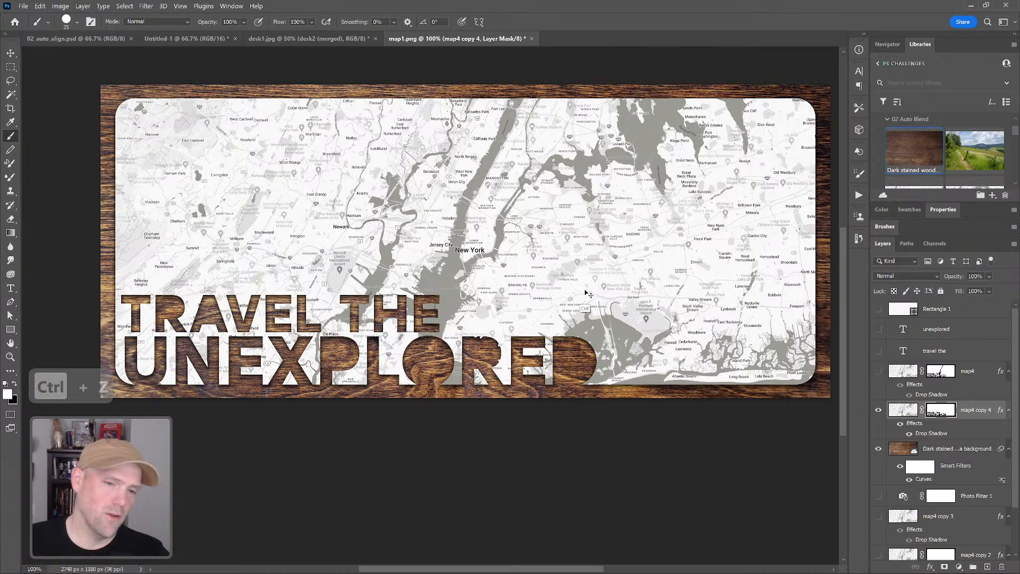
key("ctrl+z")
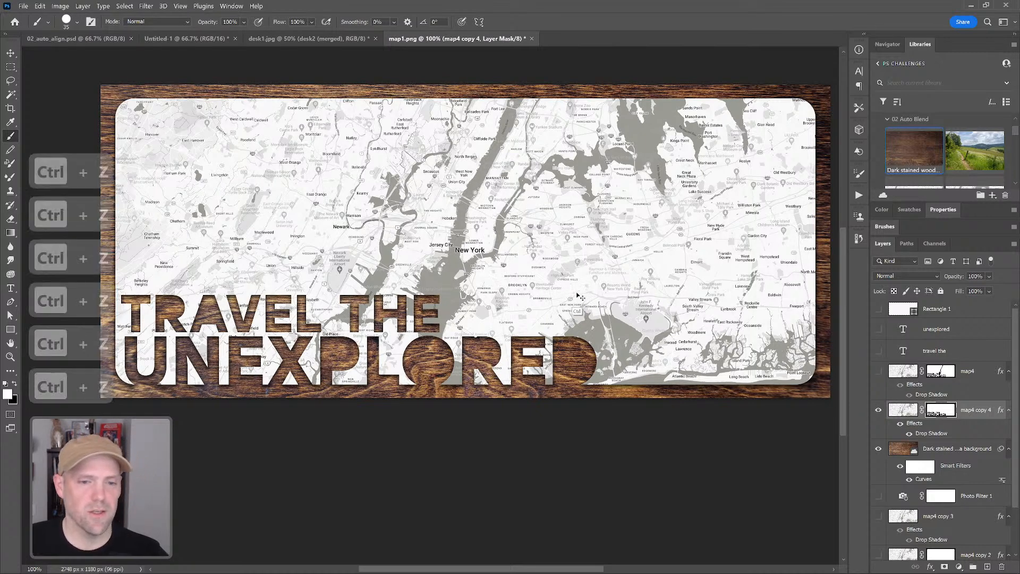